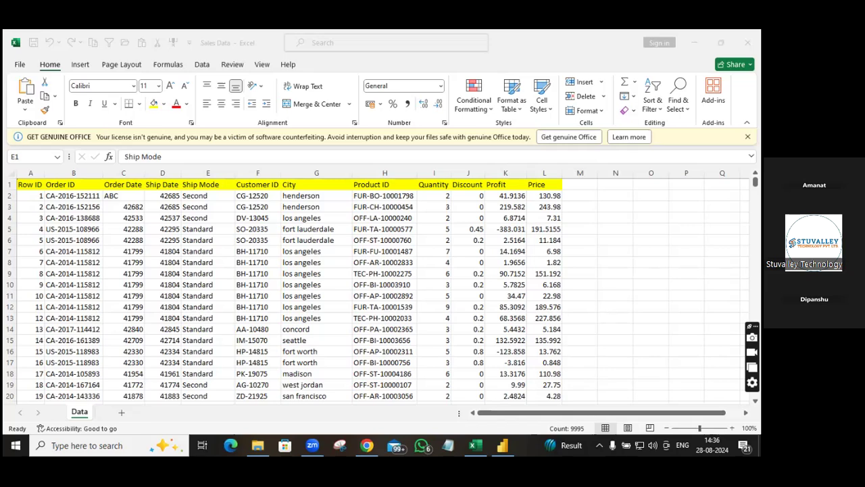
# - Dismiss the licence warning bar and add the header Total Sales in cell M1
pyautogui.click(748, 137)
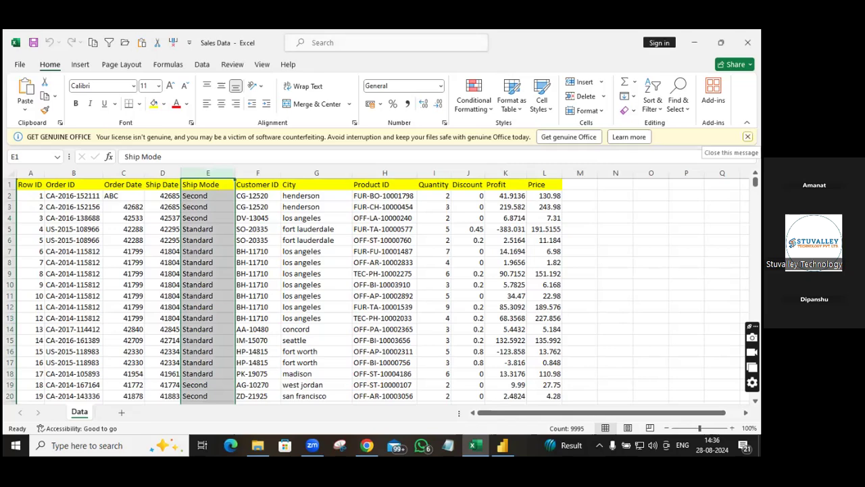
pyautogui.click(748, 136)
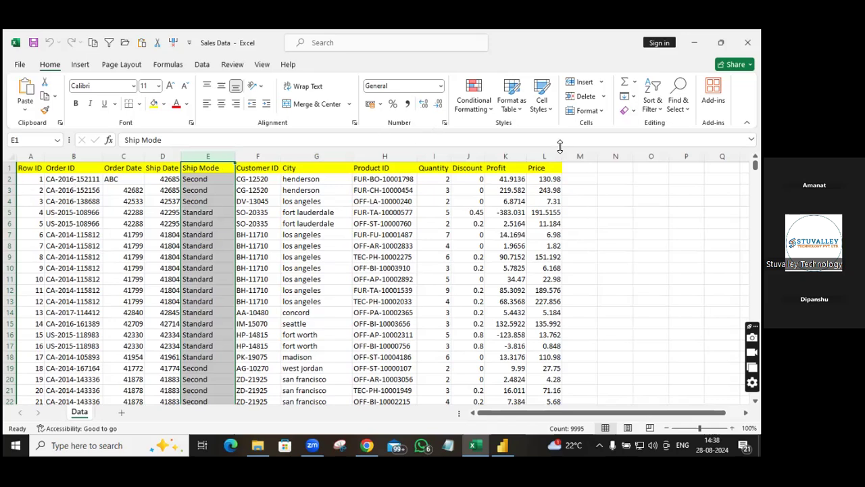
pyautogui.click(579, 169)
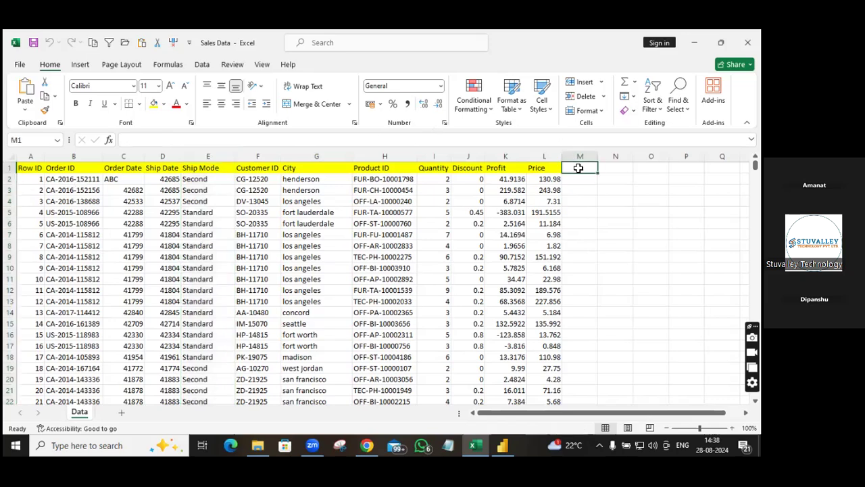
pyautogui.write('t')
pyautogui.press('BackSpace')
pyautogui.write('T')
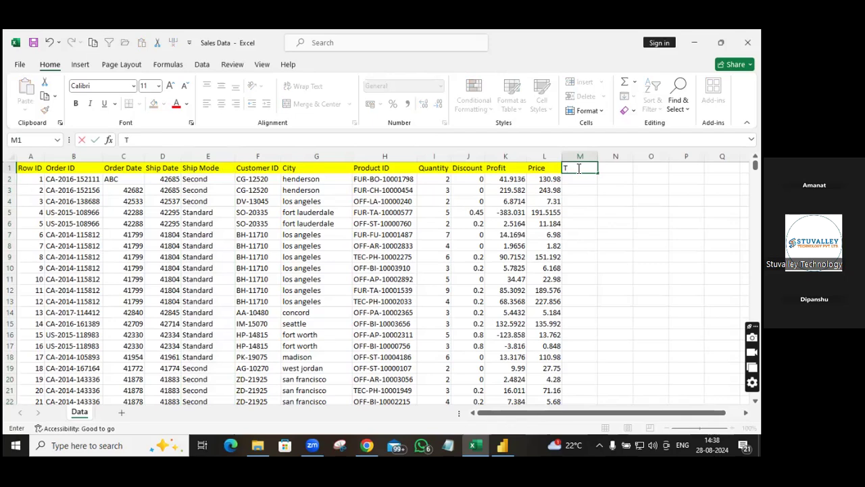
pyautogui.write('otal')
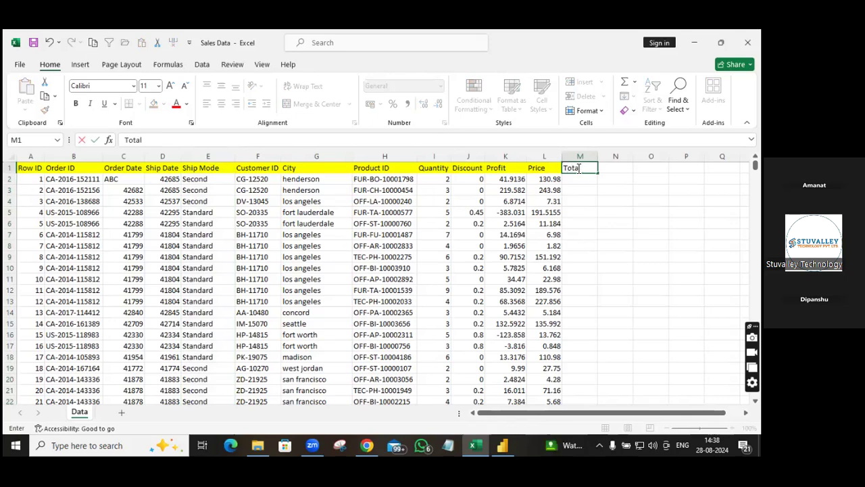
pyautogui.write(' Sales')
# - Calculate Total Sales in M2 by multiplying Quantity by Price with =I2*L2, and fill the formula down the whole column
pyautogui.click(579, 177)
pyautogui.write('=')
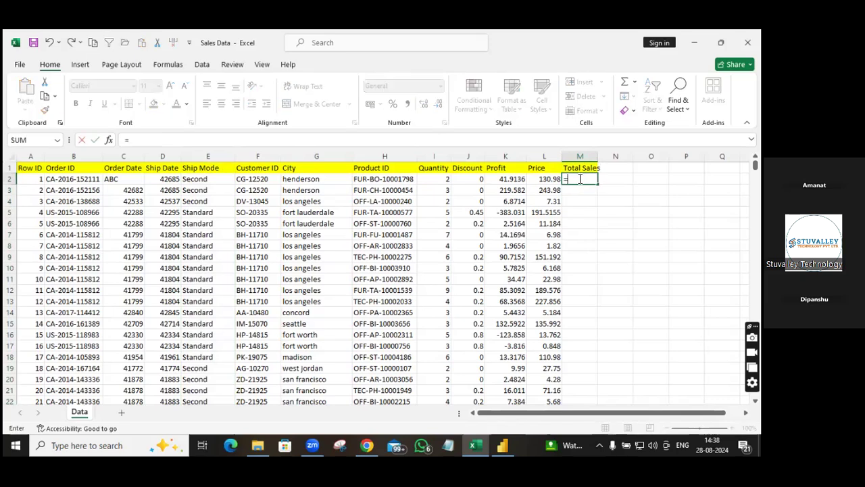
pyautogui.click(435, 179)
pyautogui.write('*')
pyautogui.click(538, 179)
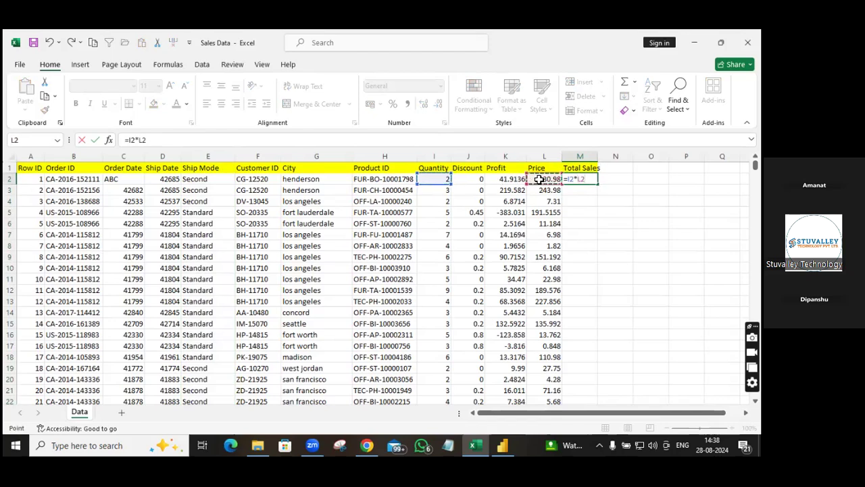
pyautogui.press('Return')
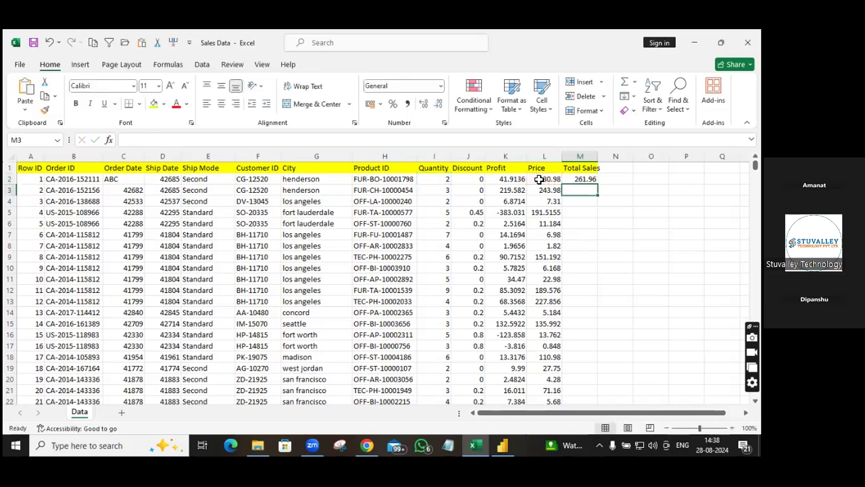
pyautogui.click(593, 180)
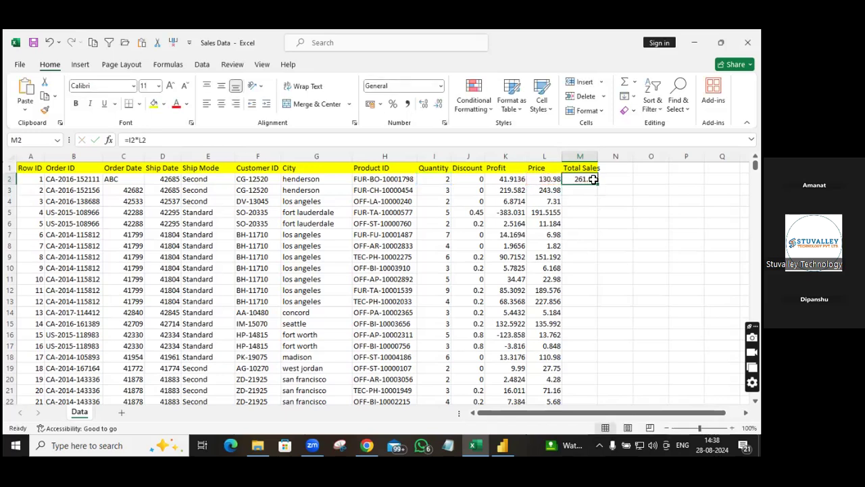
pyautogui.doubleClick(598, 183)
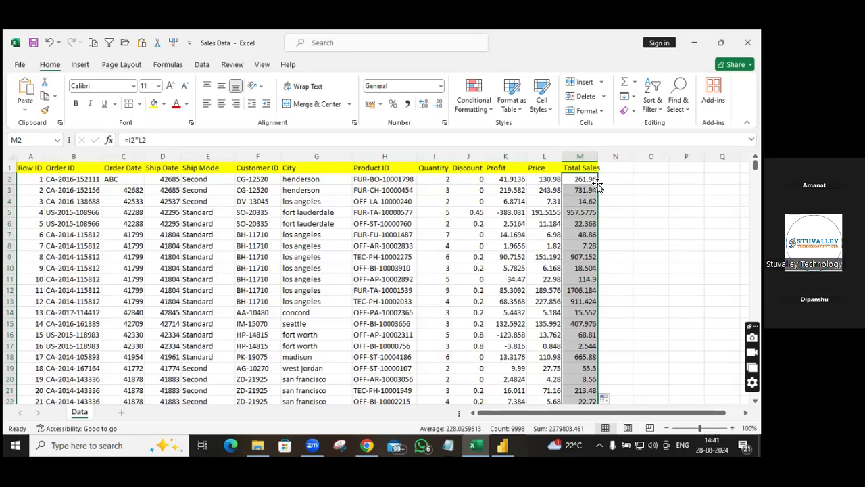
# - Switch to File Explorer, open the Returns workbook from the Power Query Data folder and enable it for editing
pyautogui.click(257, 445)
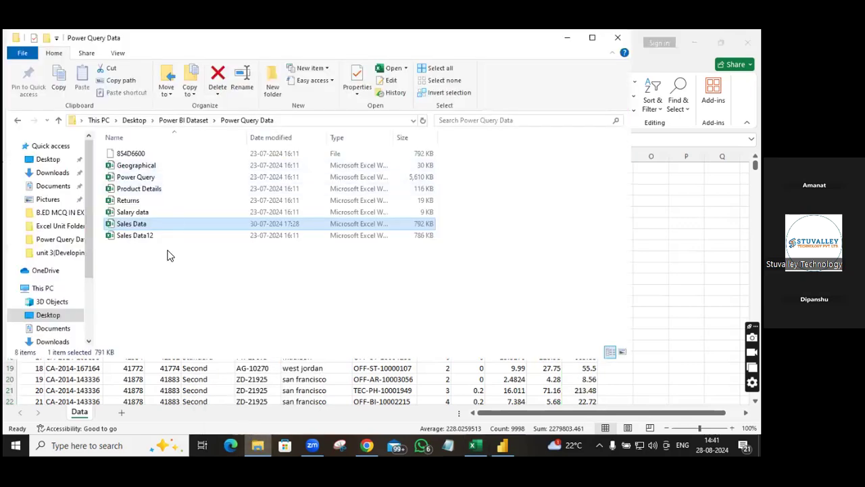
pyautogui.click(161, 202)
pyautogui.doubleClick(161, 202)
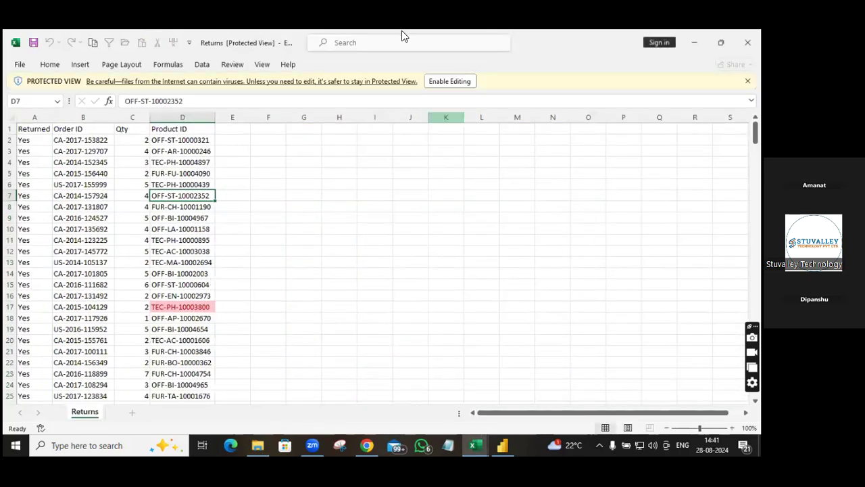
pyautogui.click(443, 81)
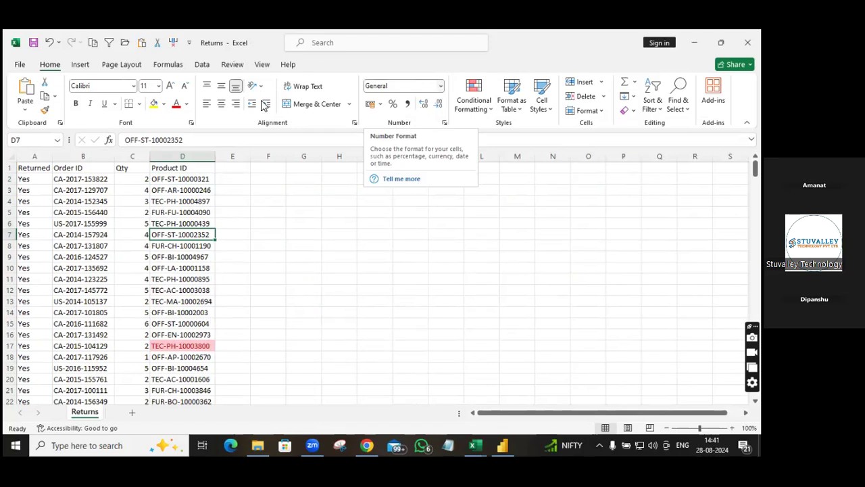
# - Copy the Returns sheet into the Sales Data.xlsx workbook, placing the copy at the end
pyautogui.rightClick(82, 415)
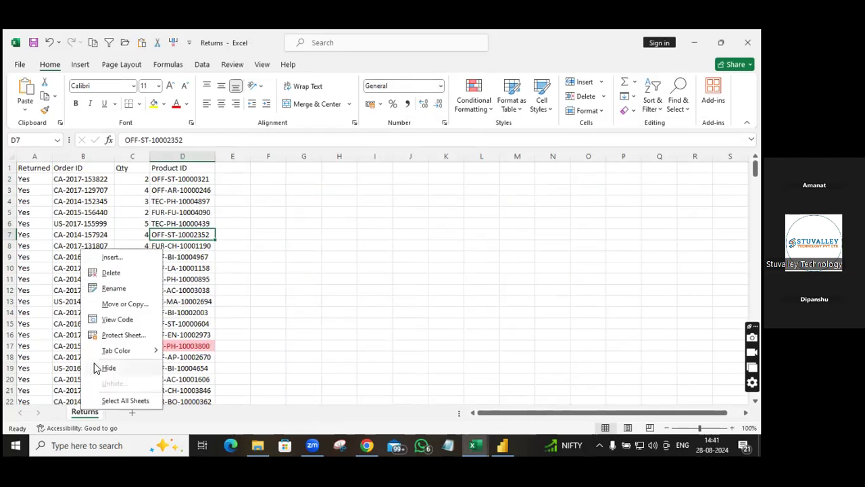
pyautogui.click(128, 306)
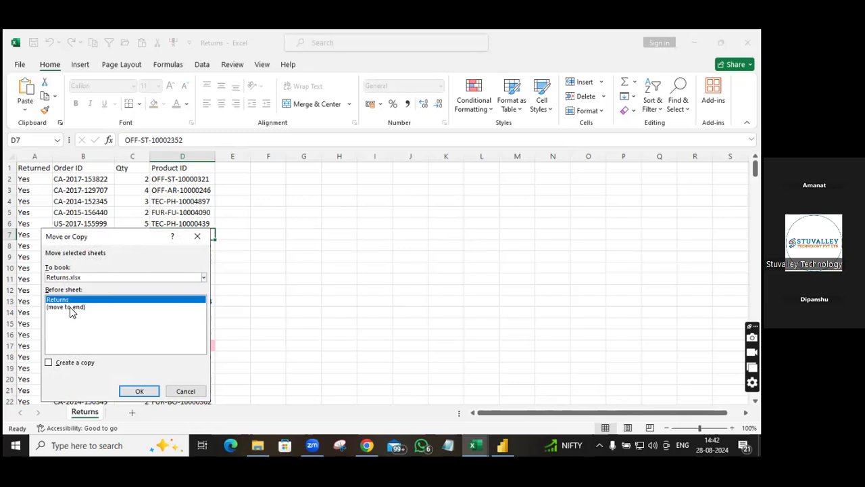
pyautogui.click(204, 278)
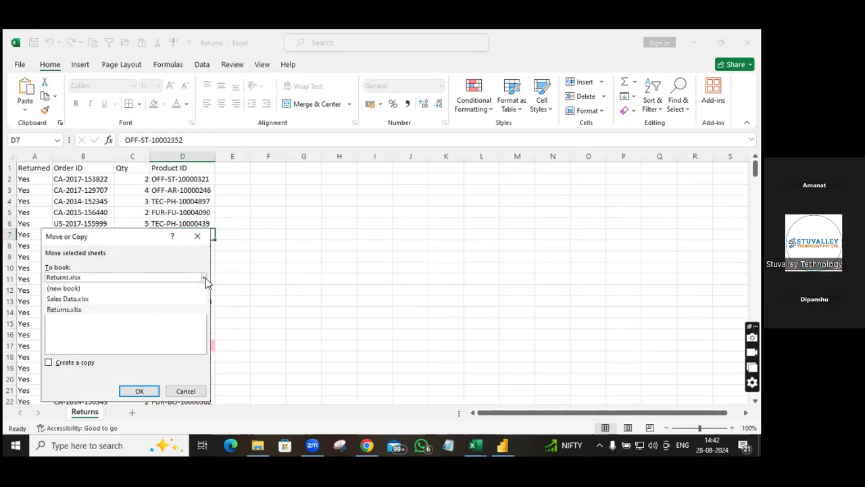
pyautogui.click(94, 300)
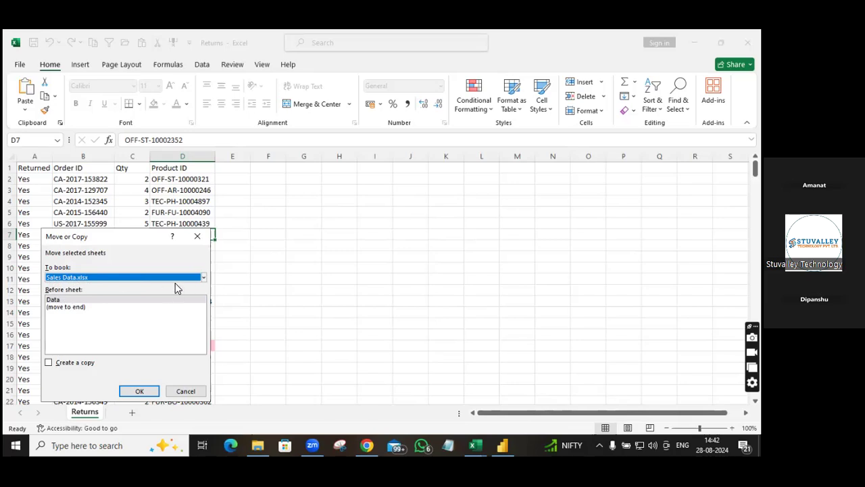
pyautogui.click(204, 279)
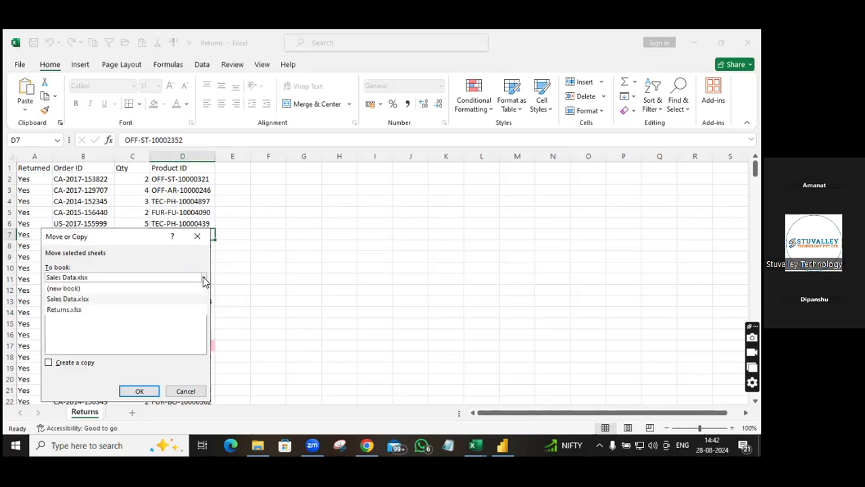
pyautogui.click(205, 279)
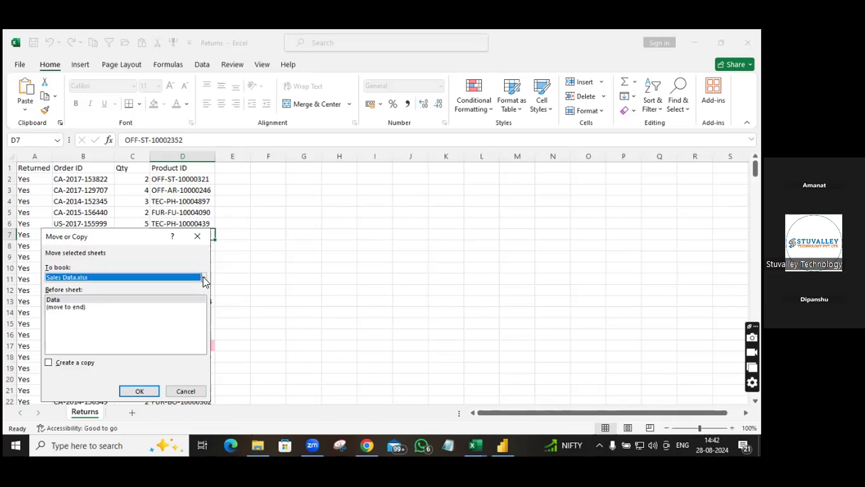
pyautogui.click(80, 300)
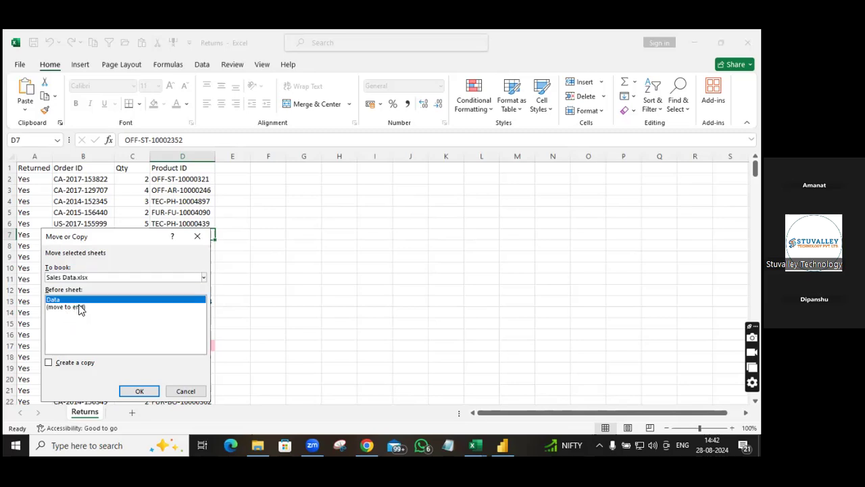
pyautogui.click(80, 307)
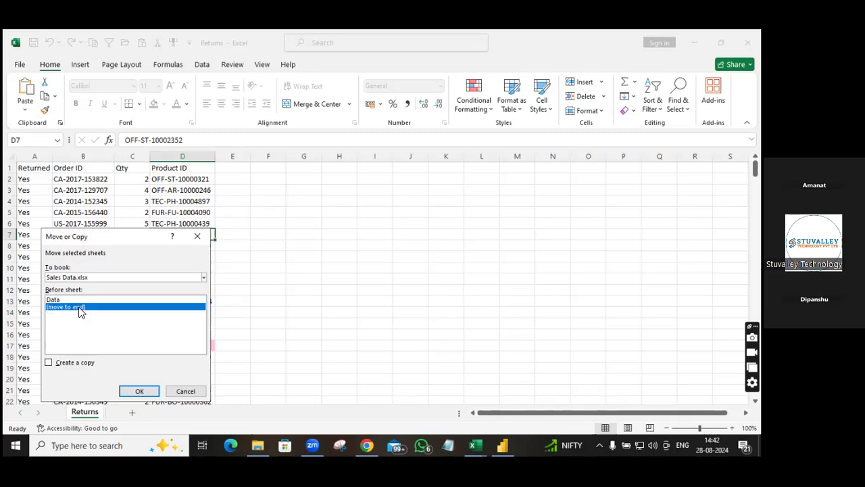
pyautogui.click(49, 363)
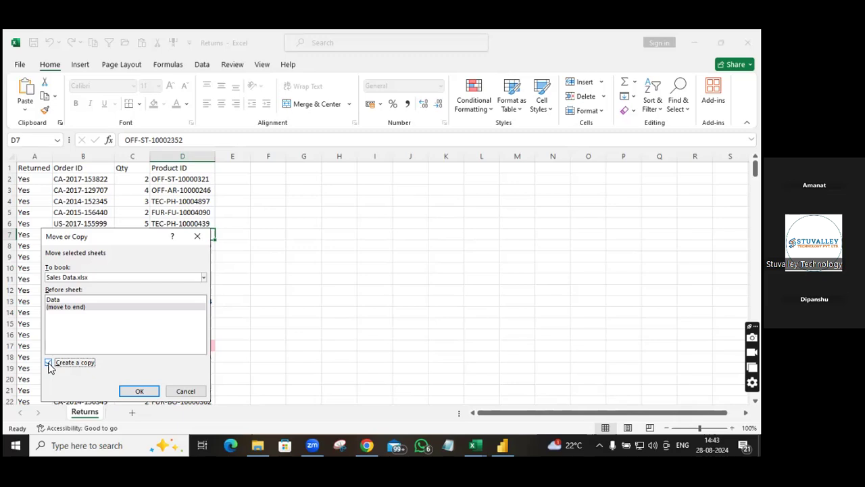
pyautogui.click(48, 363)
pyautogui.click(137, 391)
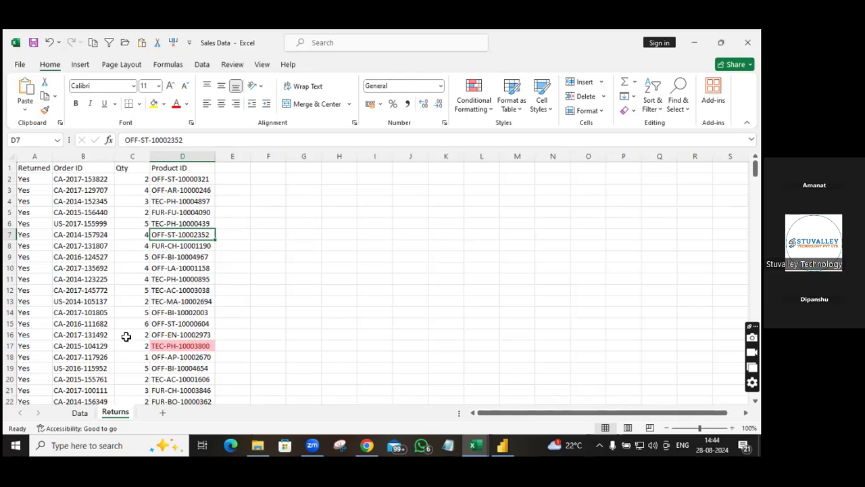
# - Insert a new blank worksheet after the Data sheet, look at the Returns sheet and go back to Data
pyautogui.click(80, 413)
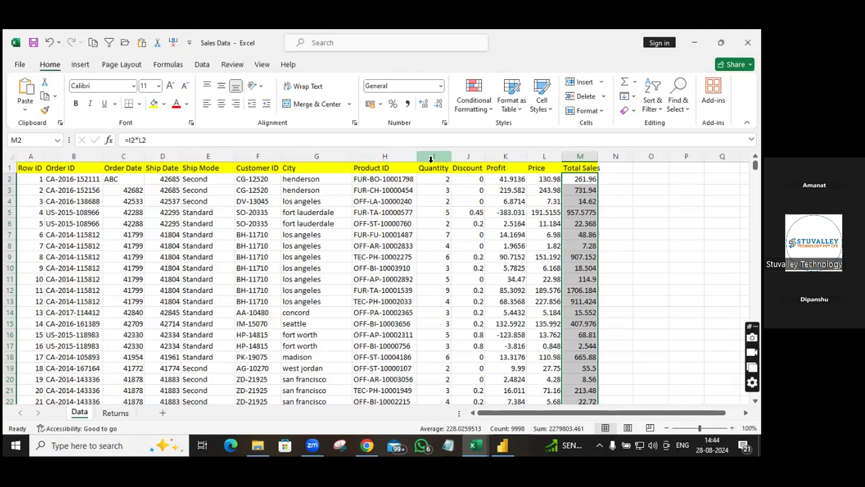
pyautogui.click(162, 413)
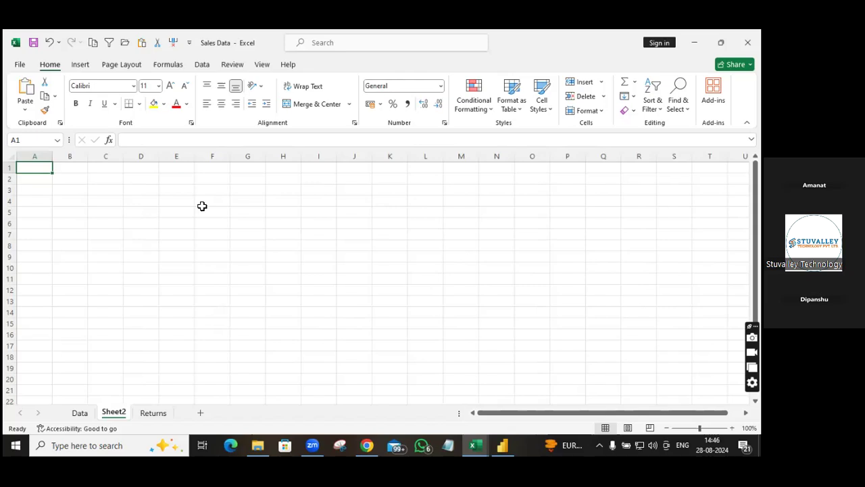
pyautogui.click(162, 413)
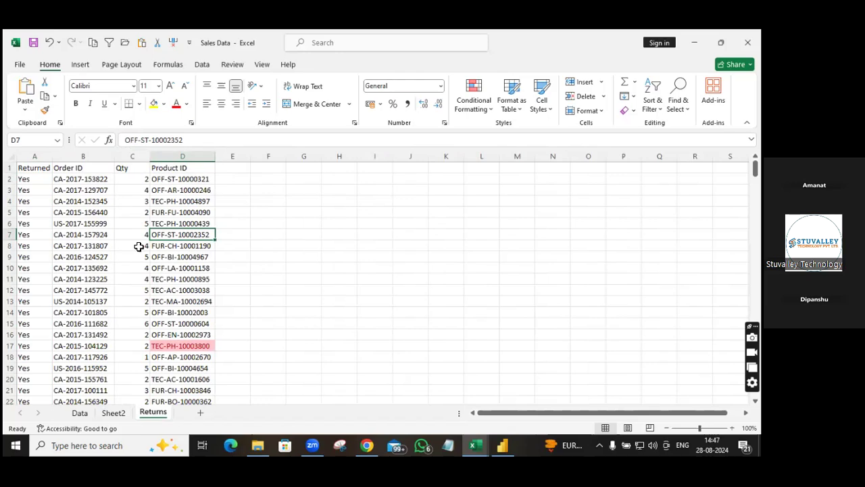
pyautogui.click(79, 412)
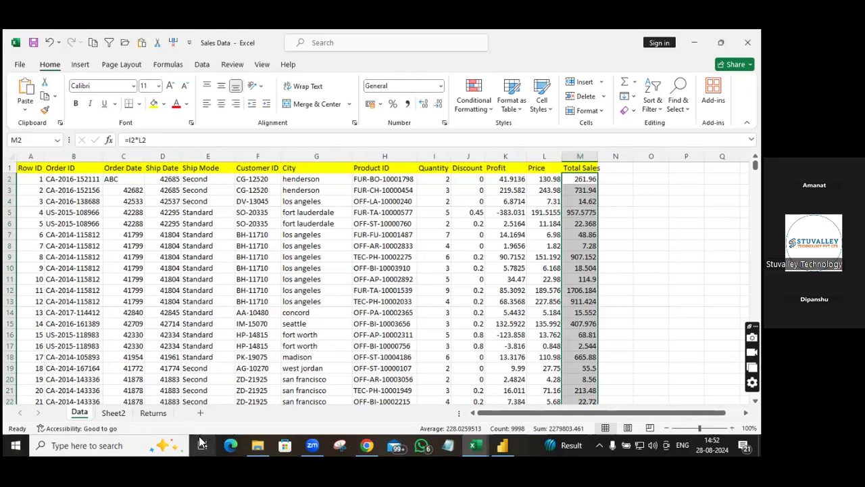
# - Close the separate Returns workbook, leaving the Sales Data workbook open
pyautogui.moveTo(254, 443)
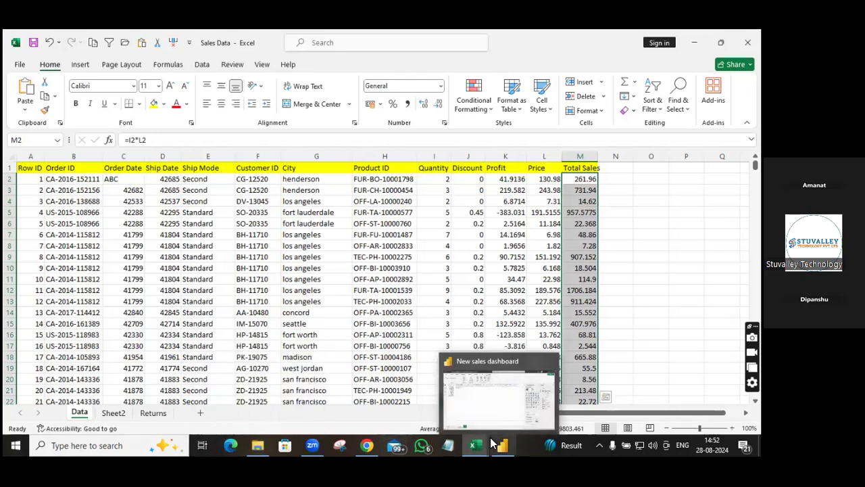
pyautogui.moveTo(473, 443)
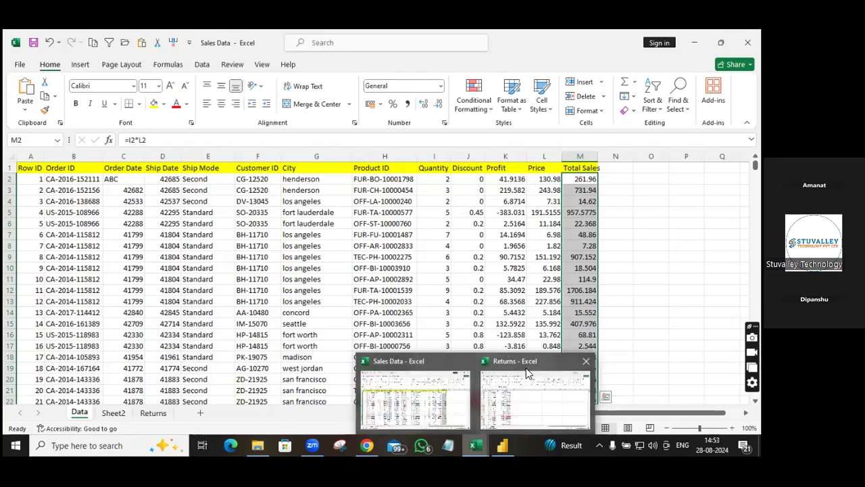
pyautogui.click(586, 361)
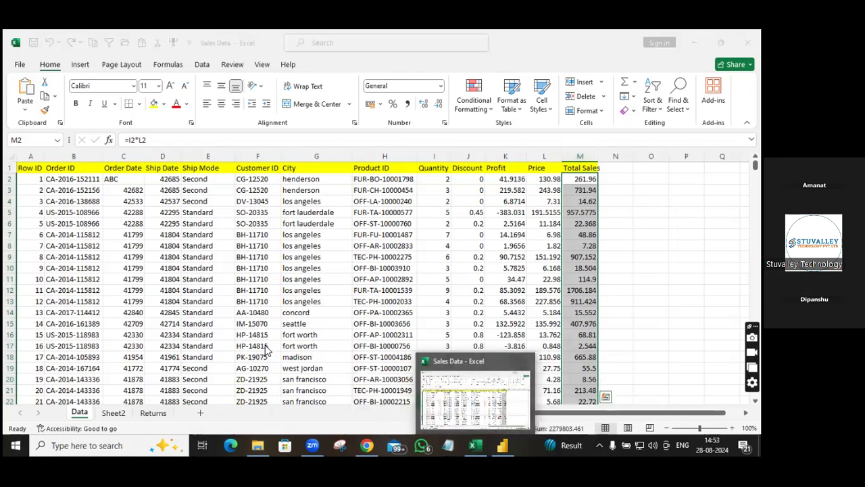
# - Switch to File Explorer, open the Product Details workbook from the Power Query Data folder and enable it for editing
pyautogui.click(258, 445)
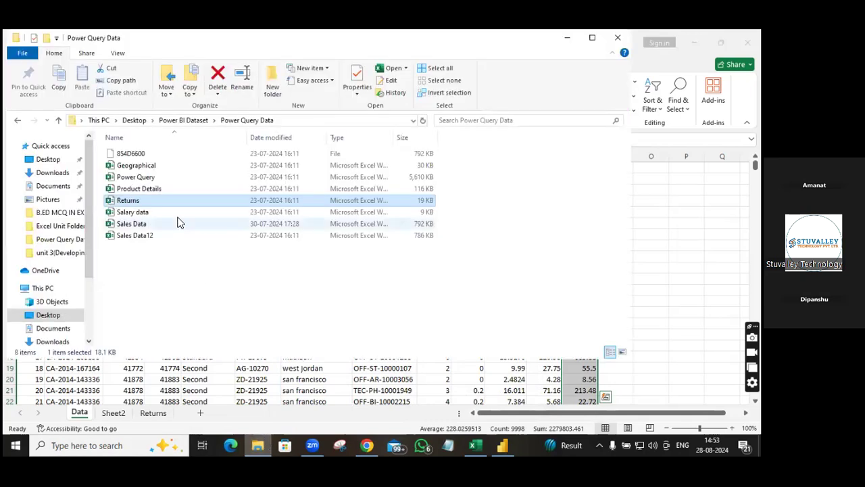
pyautogui.click(147, 193)
pyautogui.rightClick(146, 193)
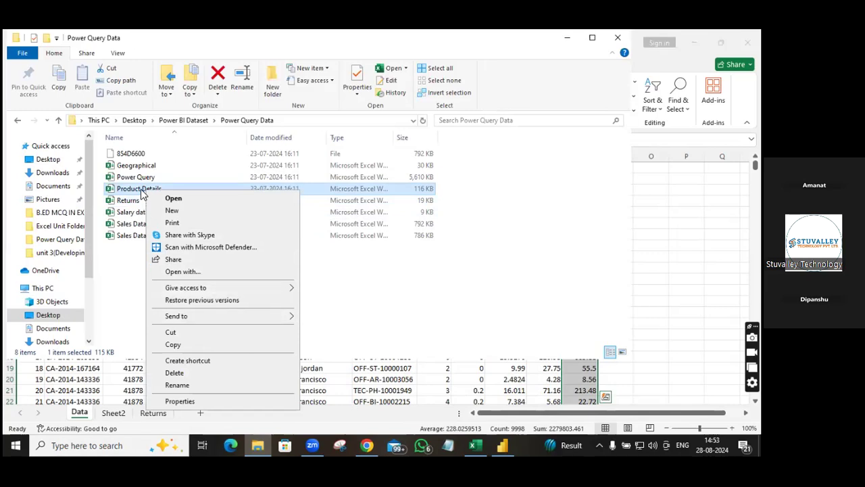
pyautogui.click(142, 194)
pyautogui.doubleClick(141, 192)
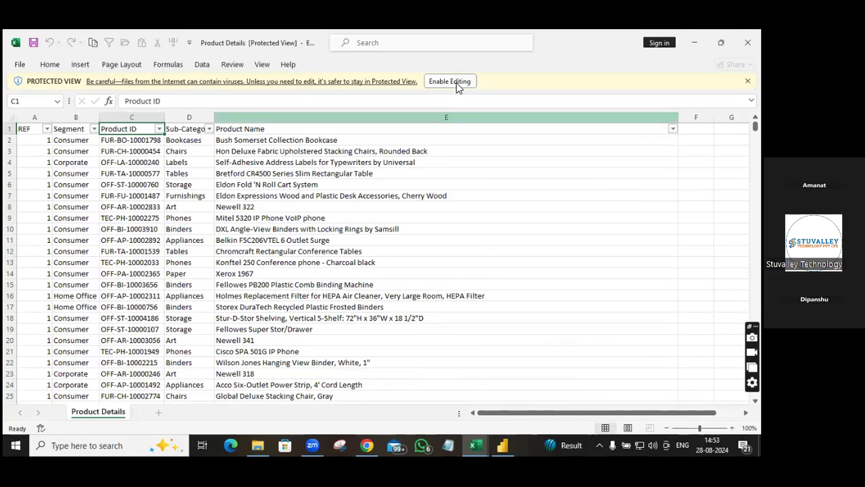
pyautogui.click(456, 83)
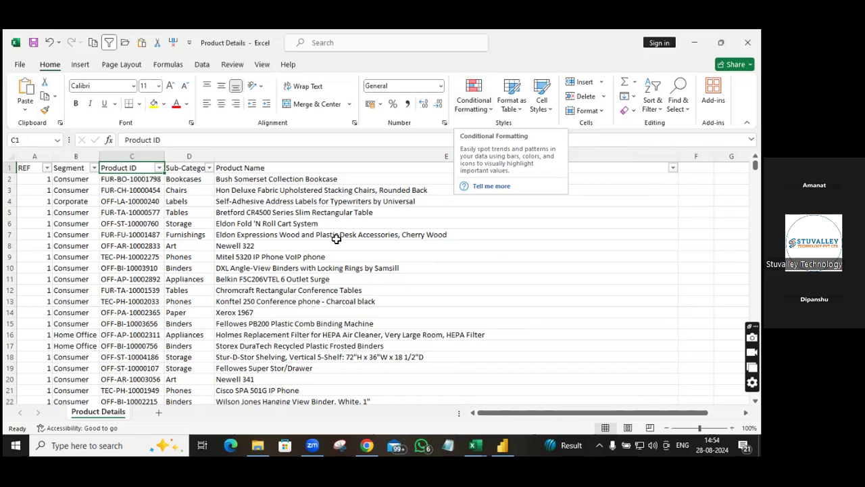
# - Copy the Product Details sheet into the Sales Data.xlsx workbook, placing the copy at the end
pyautogui.rightClick(102, 415)
pyautogui.click(137, 308)
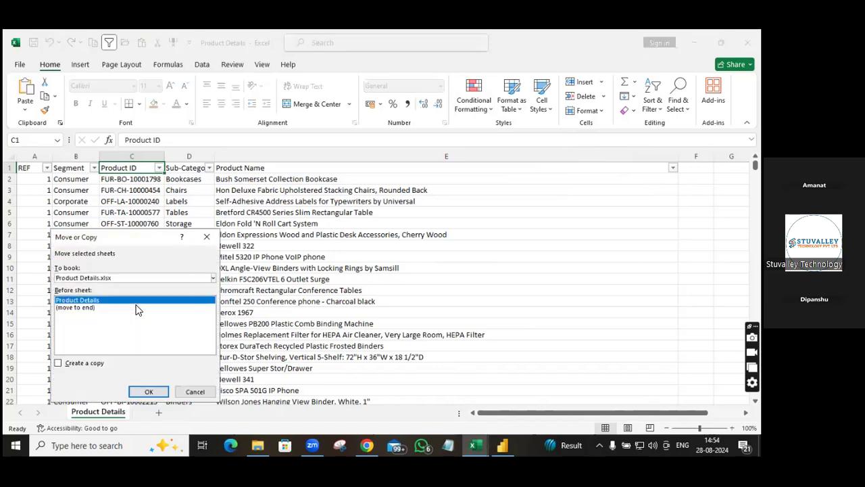
pyautogui.click(201, 280)
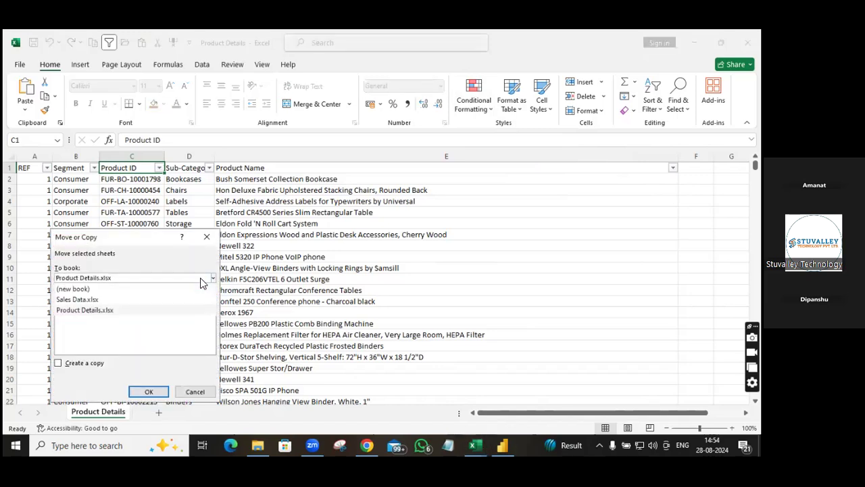
pyautogui.click(76, 299)
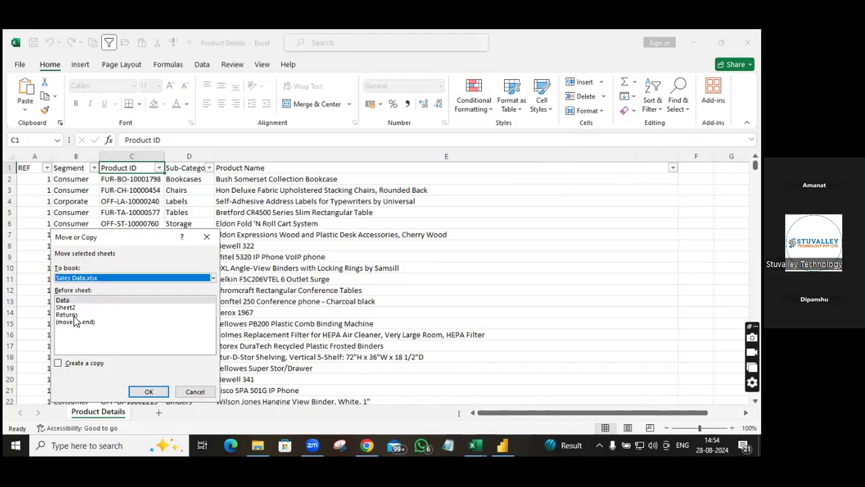
pyautogui.click(76, 323)
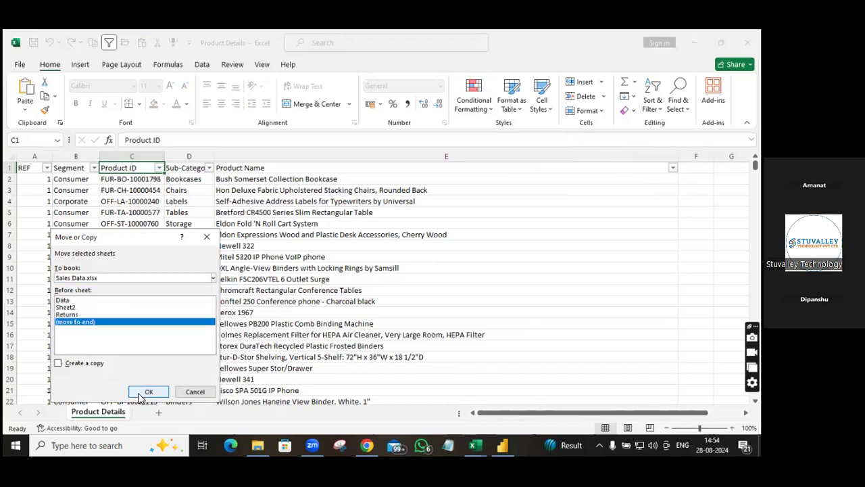
pyautogui.click(58, 364)
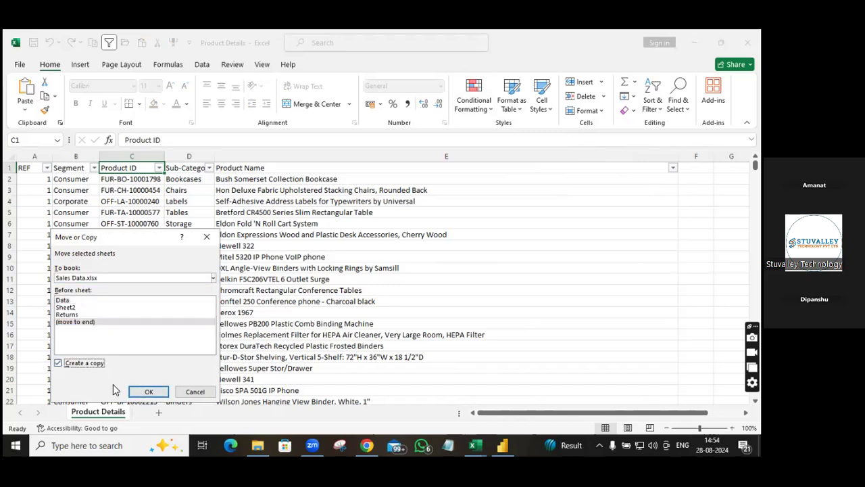
pyautogui.click(156, 394)
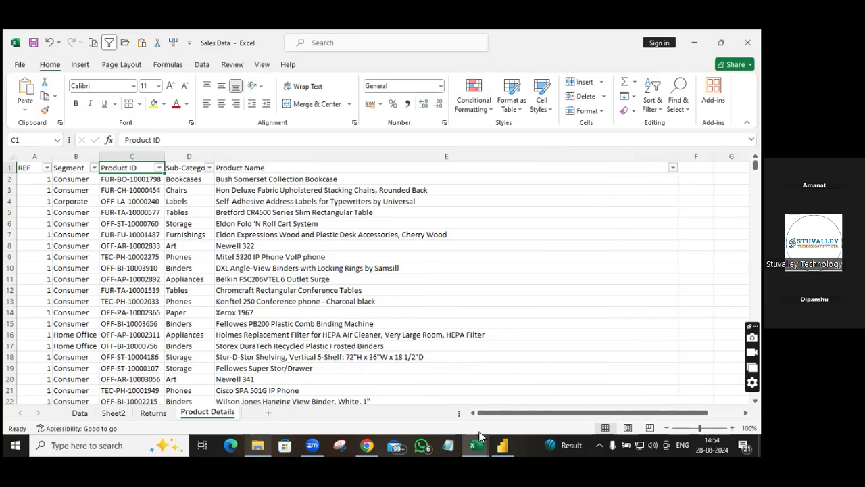
# - Close the separate Product Details workbook, and open the Geographical workbook from the Power Query Data folder with editing enabled
pyautogui.moveTo(476, 445)
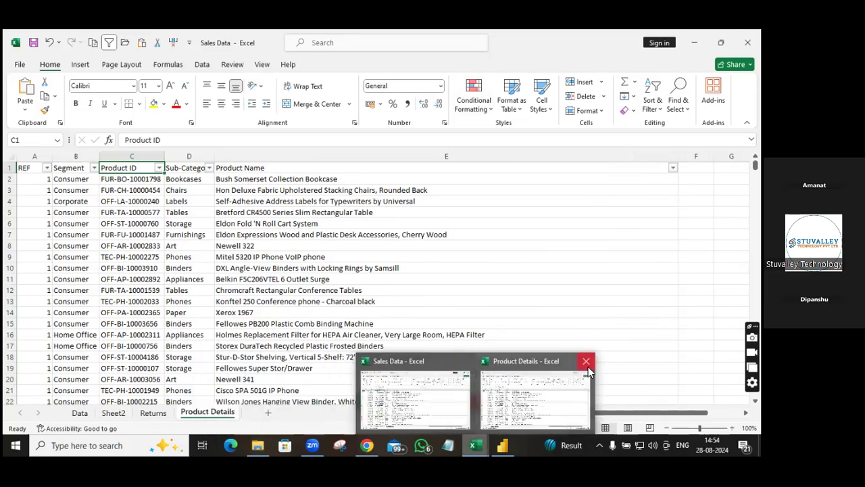
pyautogui.click(586, 362)
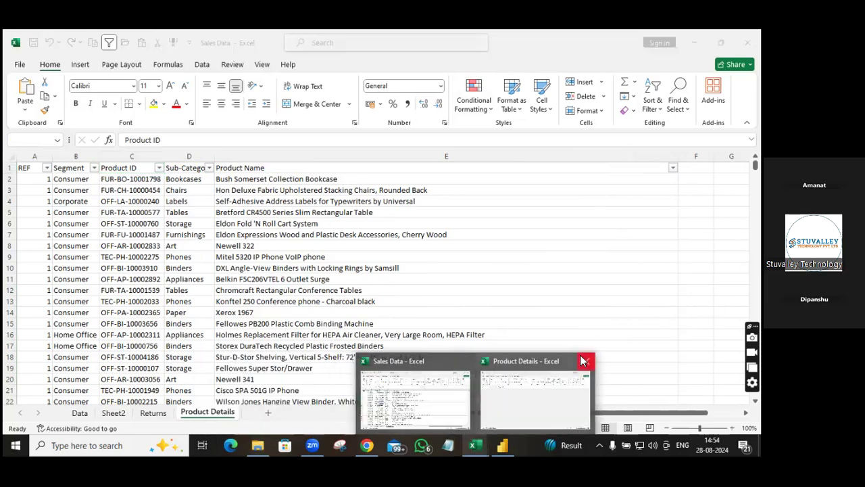
pyautogui.click(258, 445)
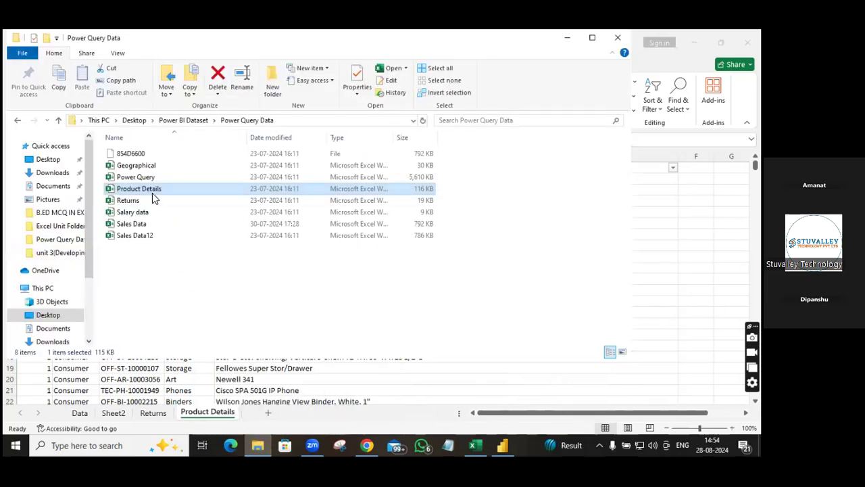
pyautogui.click(159, 169)
pyautogui.doubleClick(160, 169)
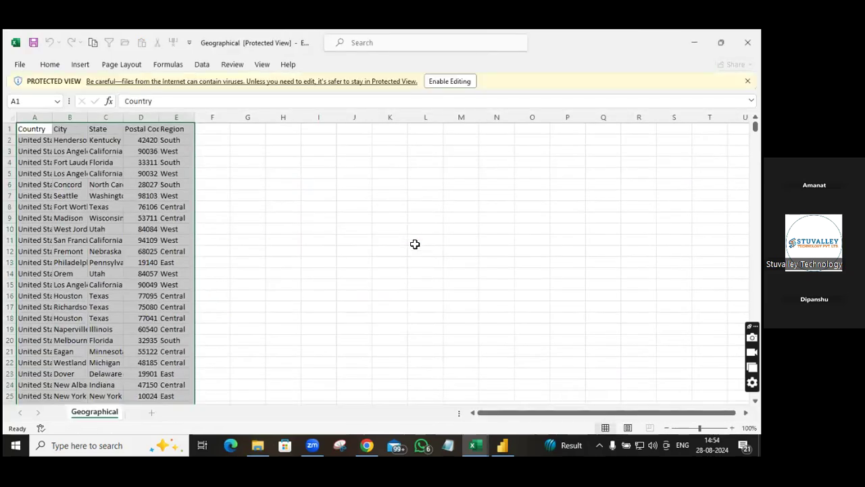
pyautogui.click(450, 81)
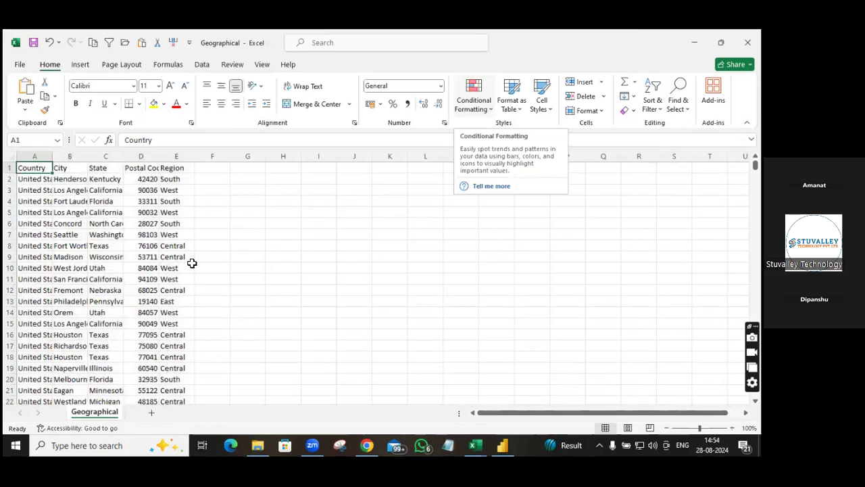
# - Copy the Geographical sheet into the Sales Data.xlsx workbook, placing the copy at the end
pyautogui.rightClick(103, 415)
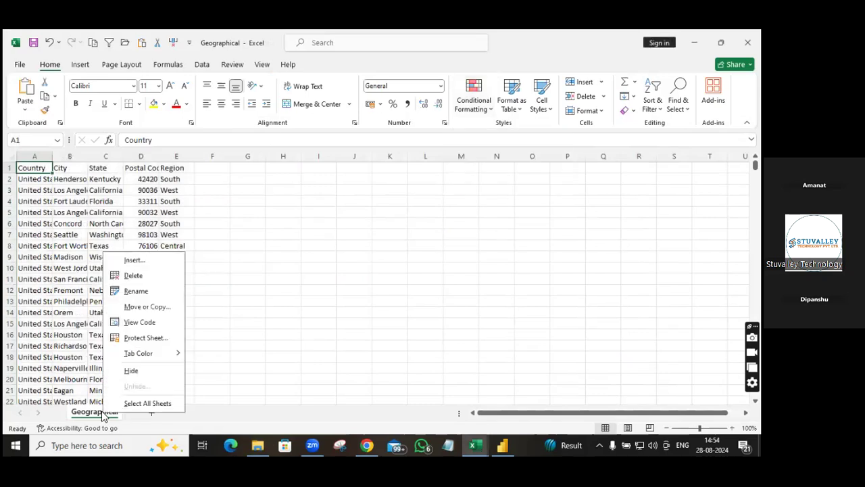
pyautogui.click(138, 307)
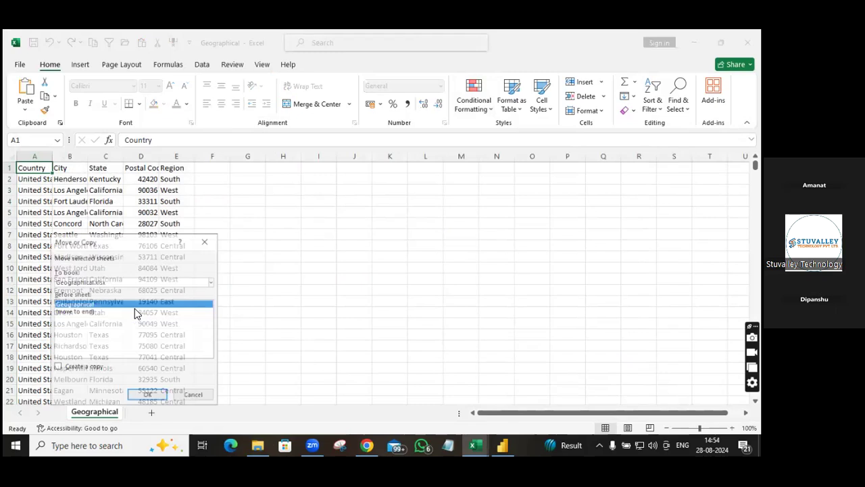
pyautogui.click(213, 282)
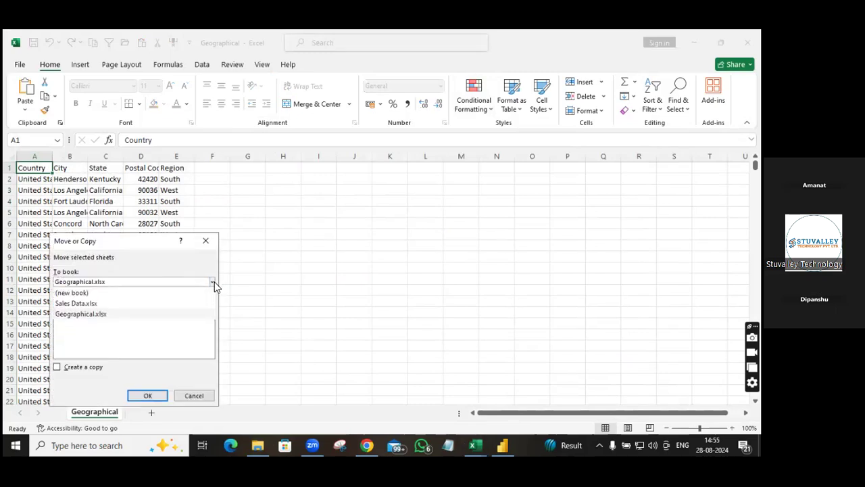
pyautogui.click(95, 306)
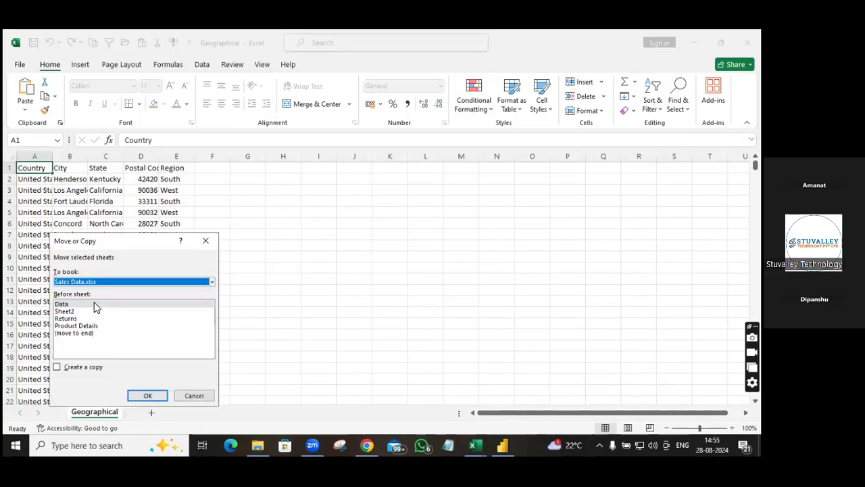
pyautogui.click(91, 333)
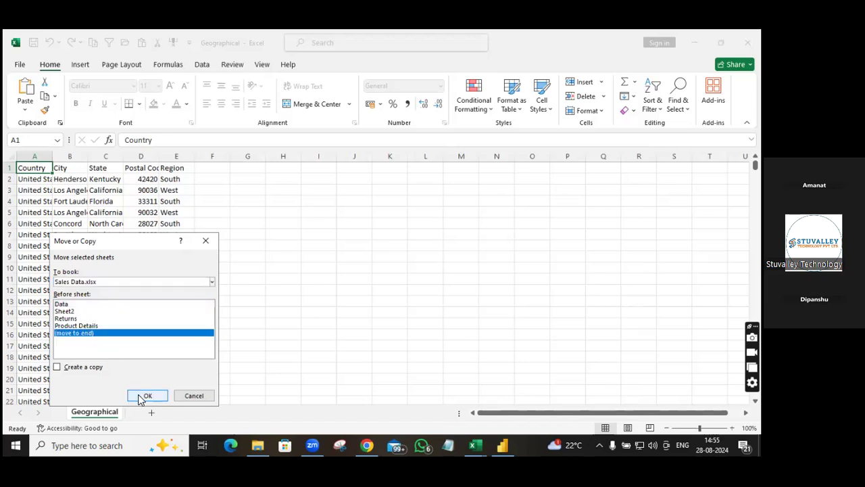
pyautogui.click(57, 367)
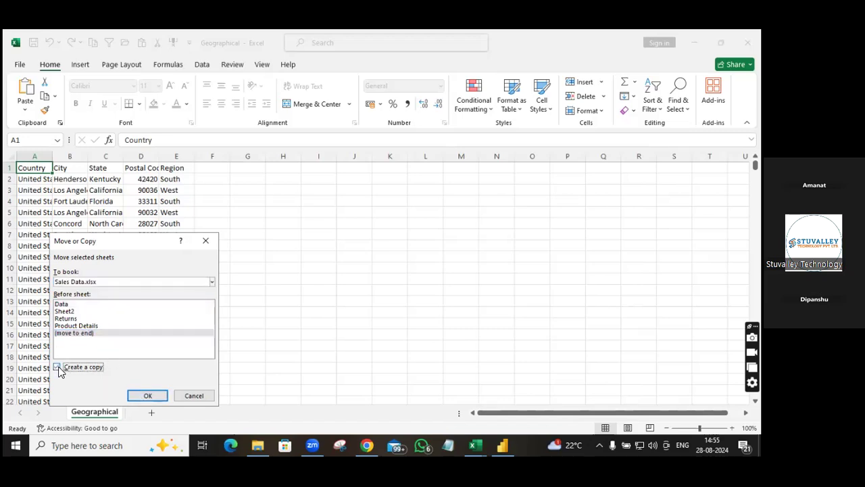
pyautogui.click(134, 394)
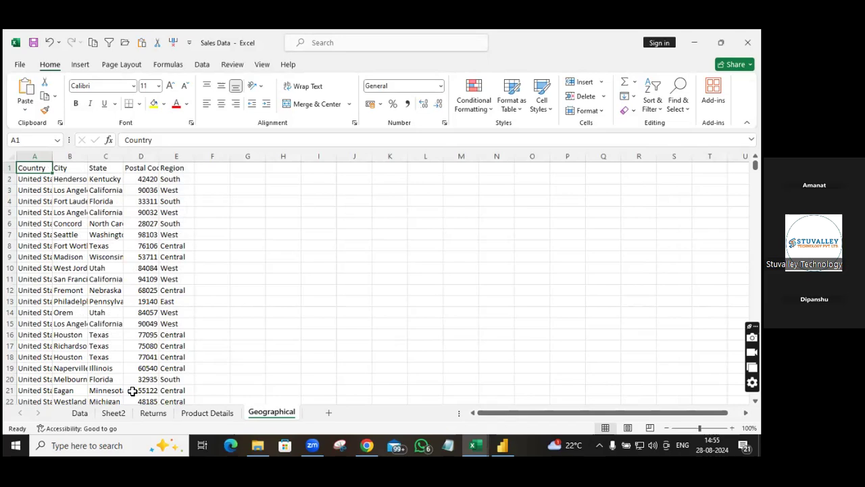
# - Select all blank cells in the Data sheet with Go To Special to locate missing values
pyautogui.click(79, 413)
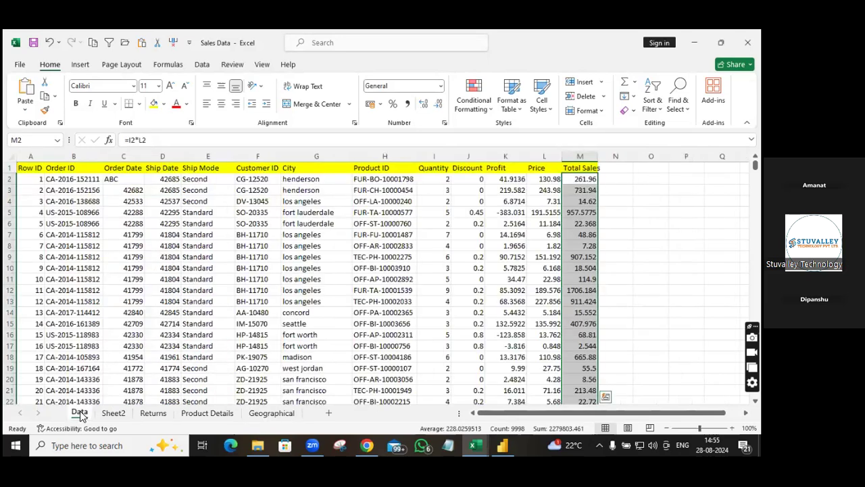
pyautogui.click(132, 246)
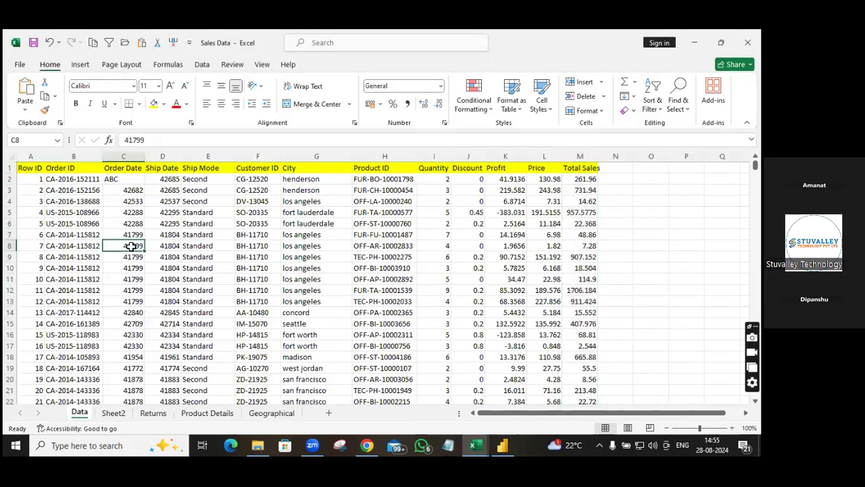
pyautogui.hotkey('ctrl', 'g')
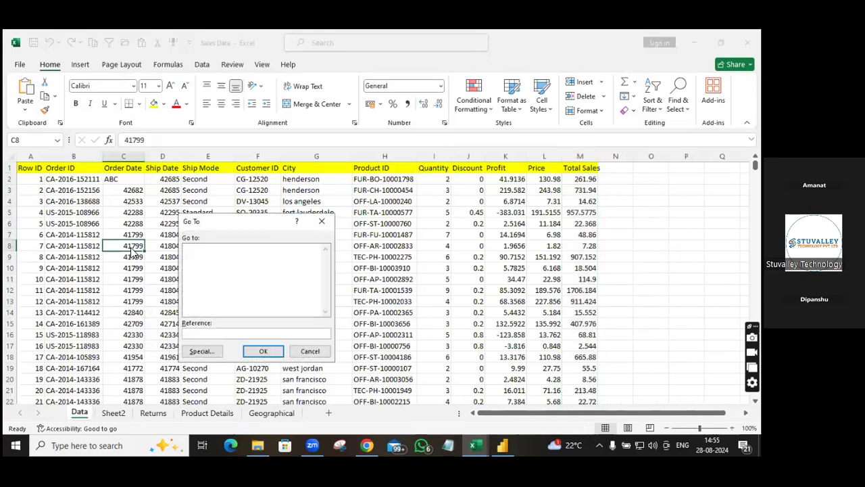
pyautogui.click(202, 351)
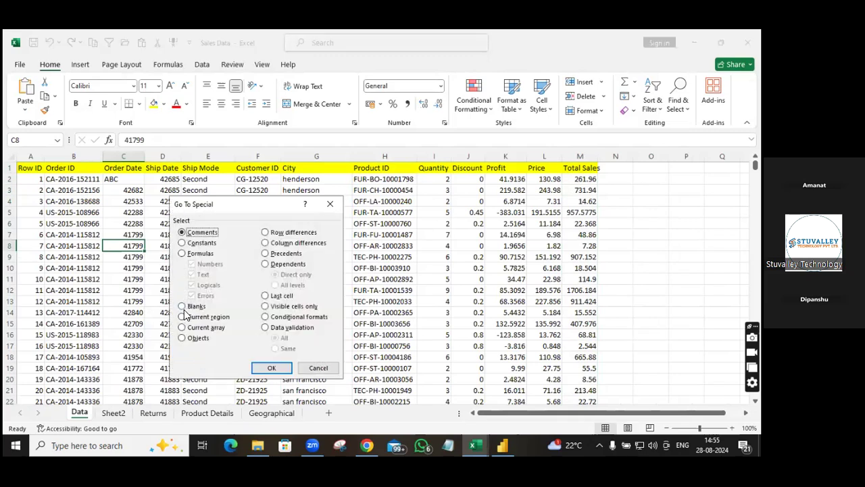
pyautogui.click(181, 307)
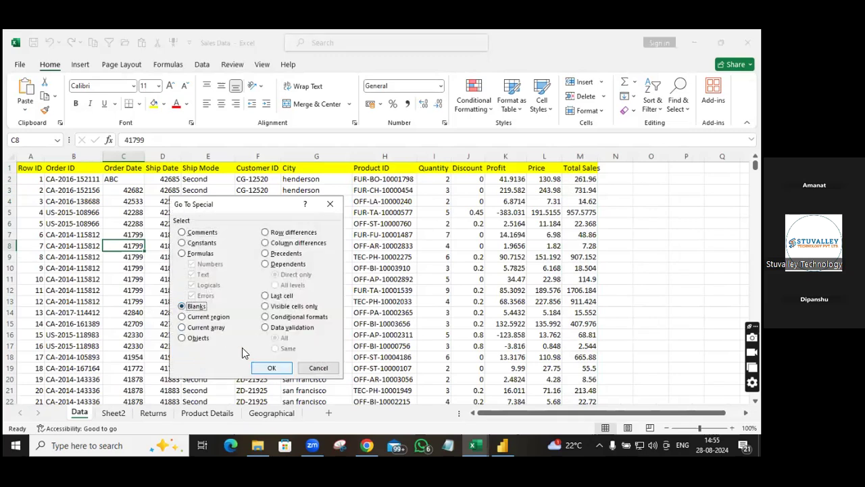
pyautogui.press('Return')
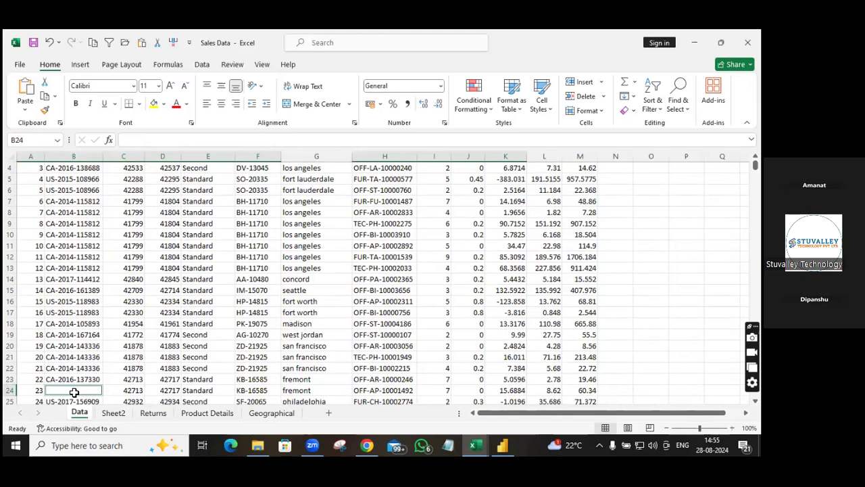
# - Fill the blank Order ID in B24 of the Data sheet with a copy of the Order ID from B23
pyautogui.click(79, 380)
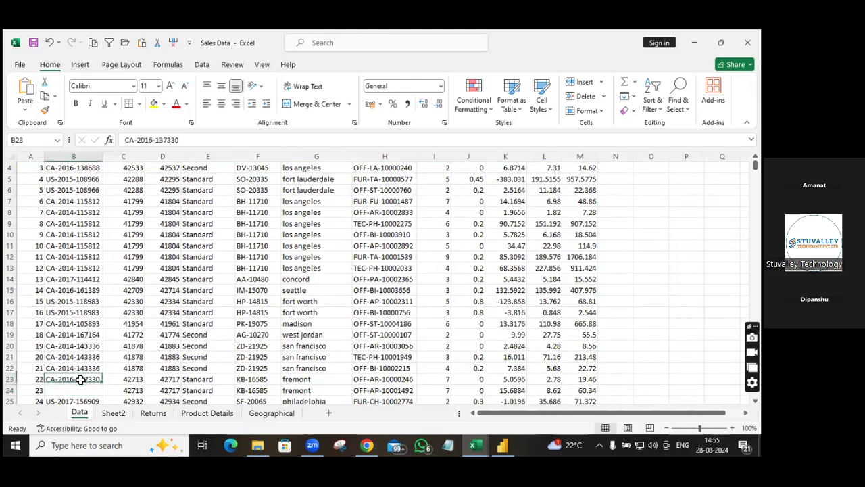
pyautogui.hotkey('ctrl', 'c')
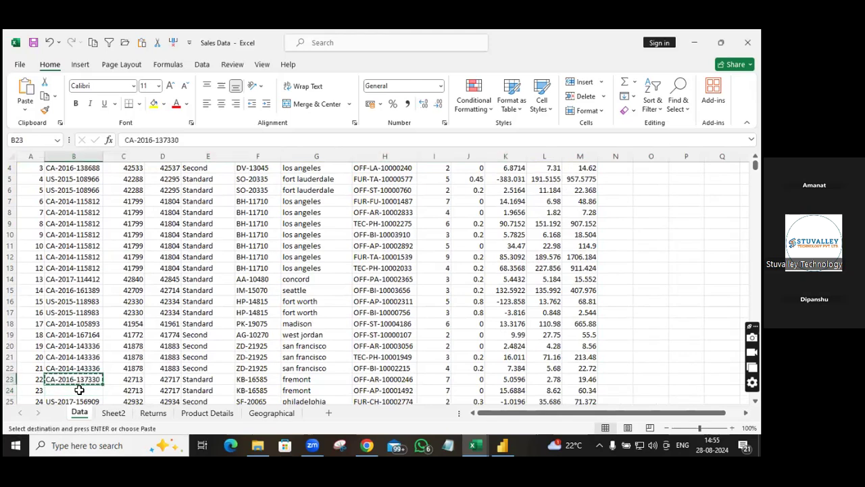
pyautogui.click(79, 390)
pyautogui.hotkey('ctrl', 'v')
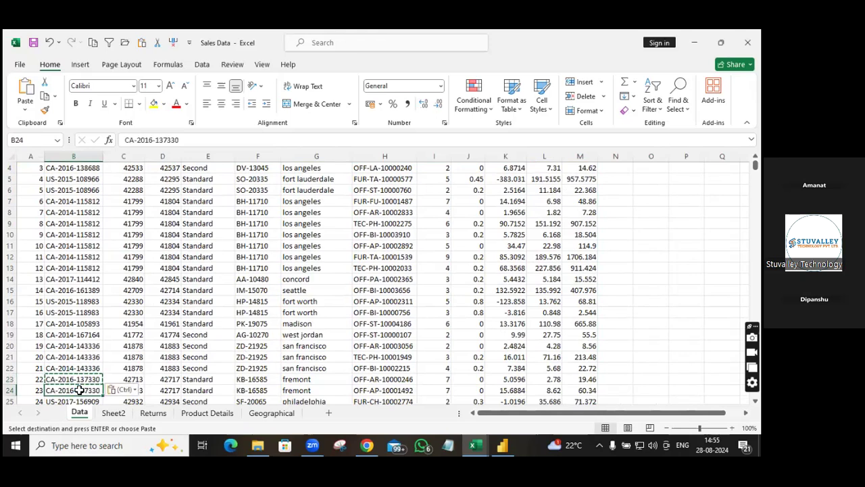
pyautogui.press('Escape')
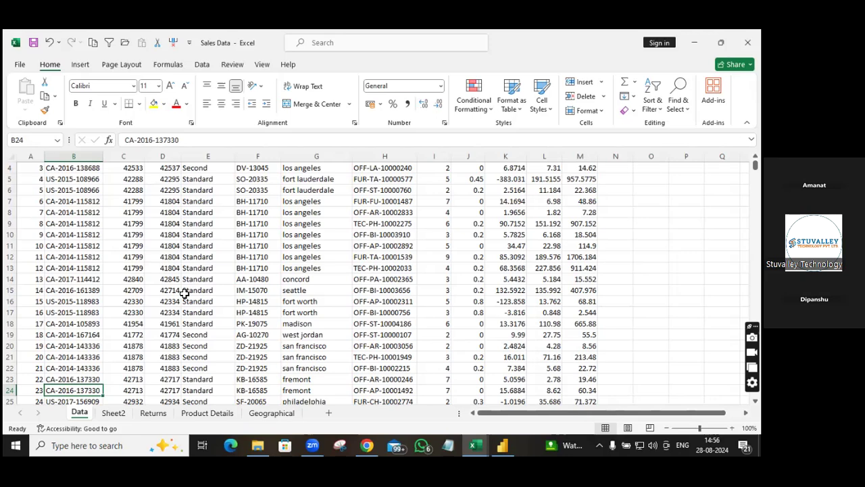
# - Clear the ABC entry from Order Date cell C2 and delete the whole of row 2 from the Data sheet
pyautogui.click(256, 276)
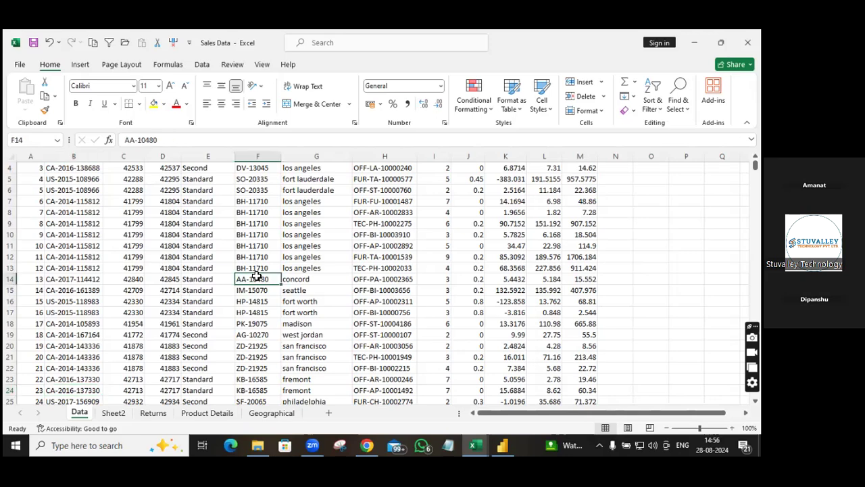
pyautogui.scroll(1, 378, 284)
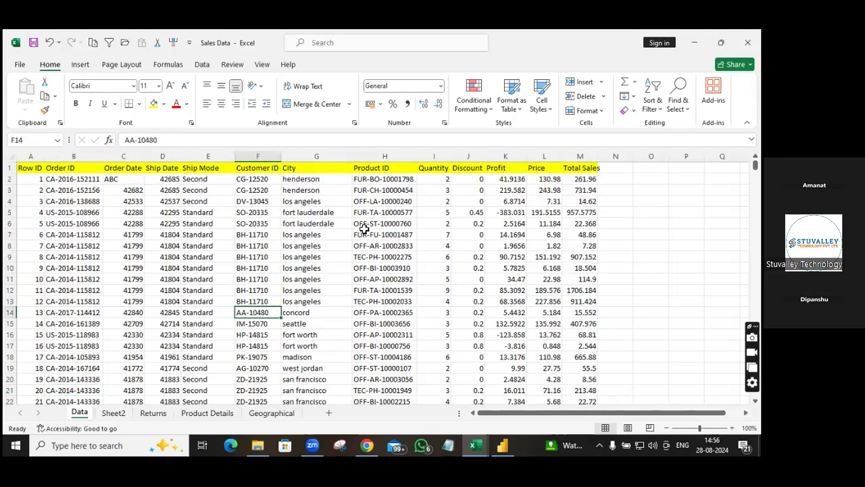
pyautogui.click(123, 179)
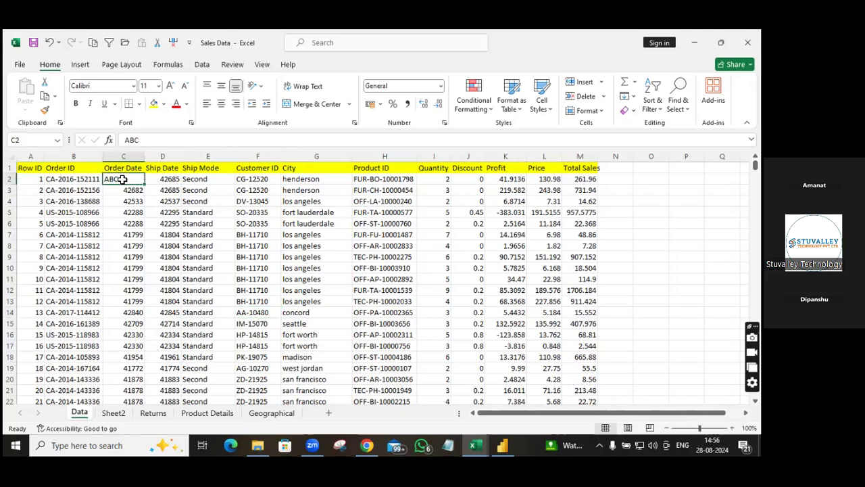
pyautogui.press('Delete')
pyautogui.click(130, 193)
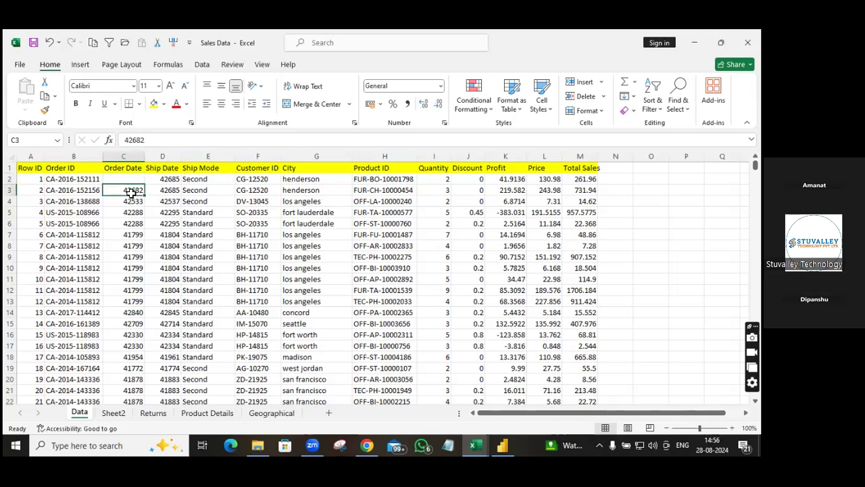
pyautogui.click(10, 178)
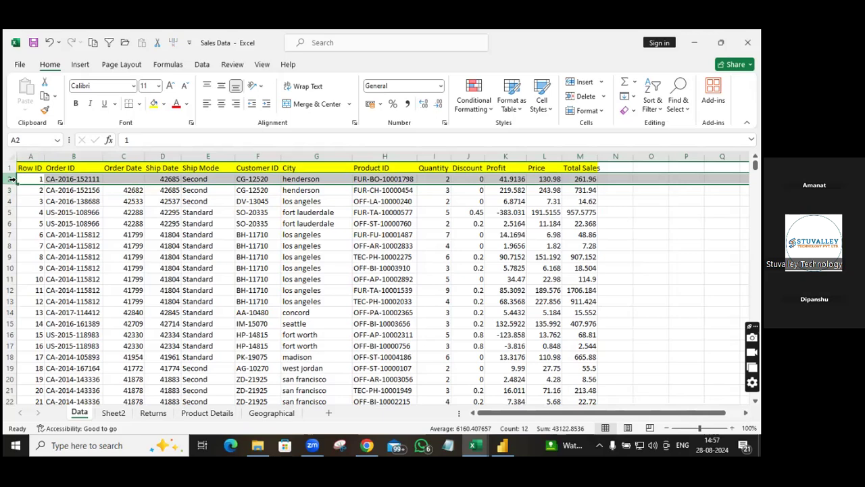
pyautogui.hotkey('ctrl', '-')
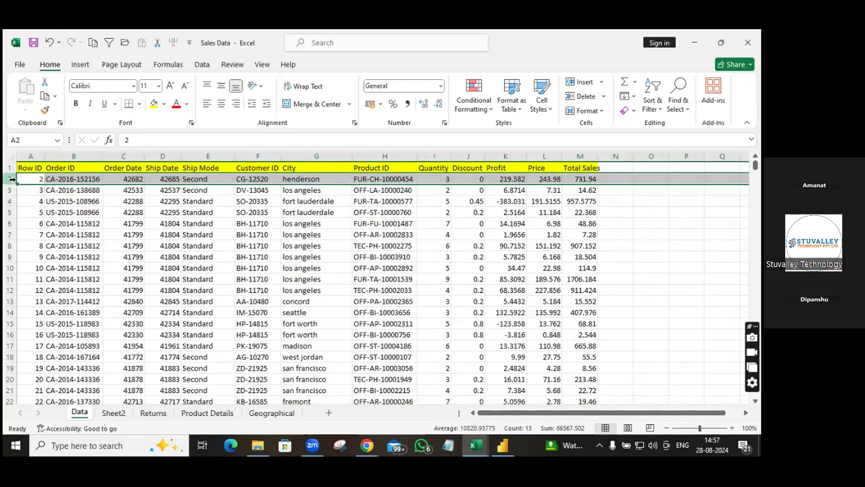
pyautogui.click(365, 246)
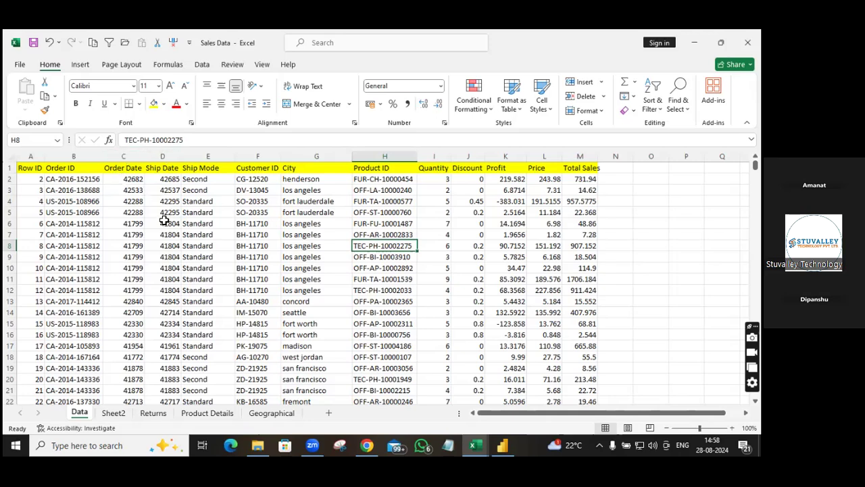
# - Format the Order Date and Ship Date columns of the Data sheet as Short Date
pyautogui.click(131, 178)
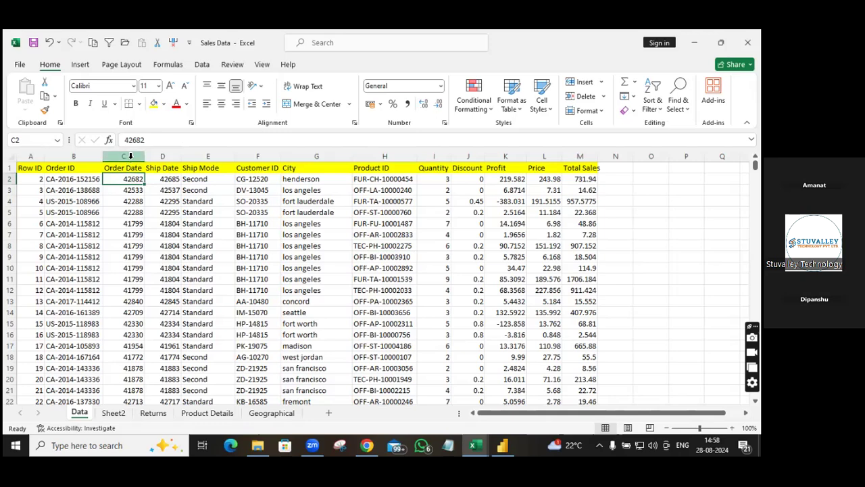
pyautogui.moveTo(131, 157); pyautogui.dragTo(163, 157)
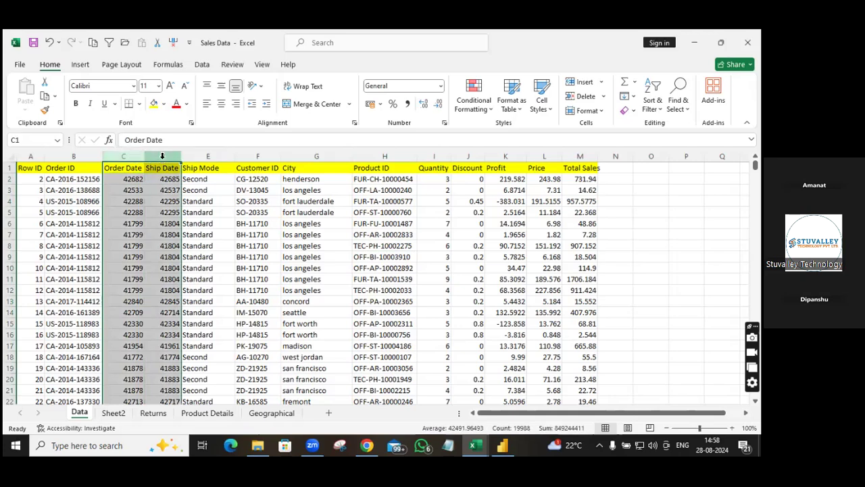
pyautogui.click(439, 87)
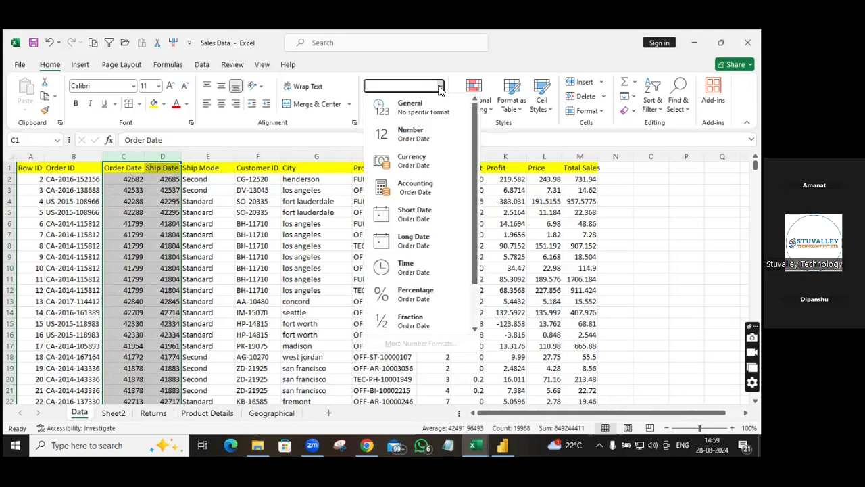
pyautogui.click(426, 215)
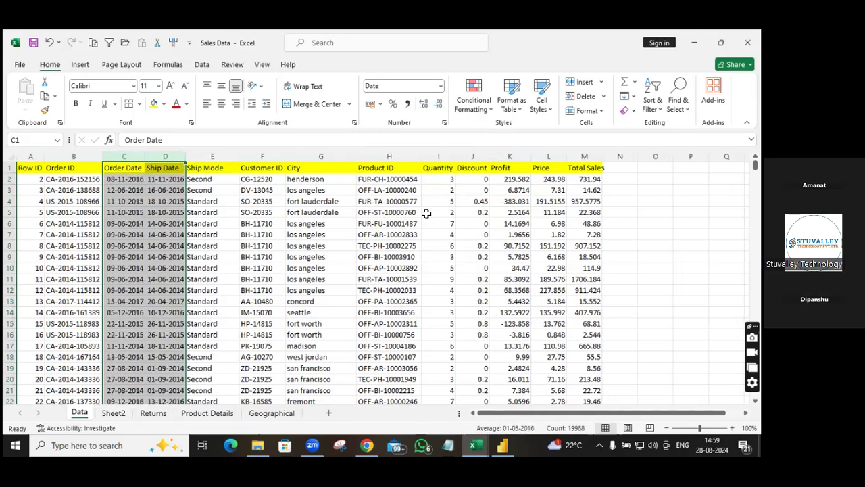
pyautogui.click(353, 291)
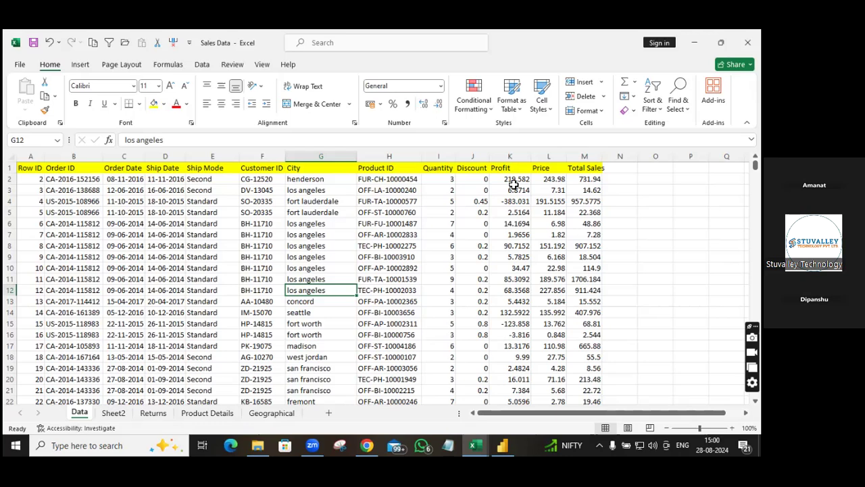
# - Apply the $ English (United States) accounting format to the Profit, Price and Total Sales columns of the Data sheet
pyautogui.click(518, 157)
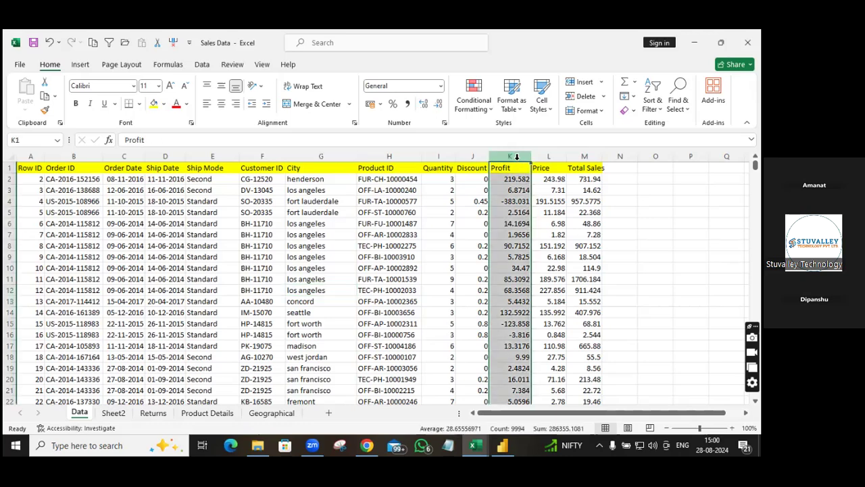
pyautogui.moveTo(514, 157); pyautogui.dragTo(598, 163)
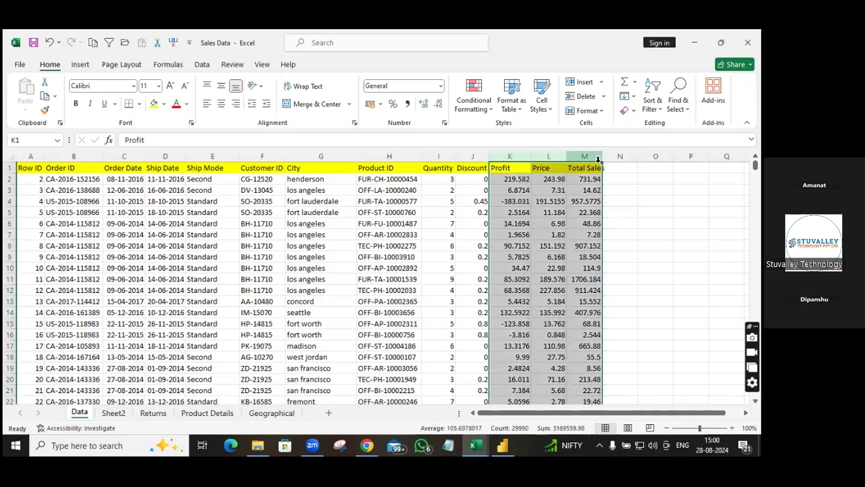
pyautogui.click(381, 105)
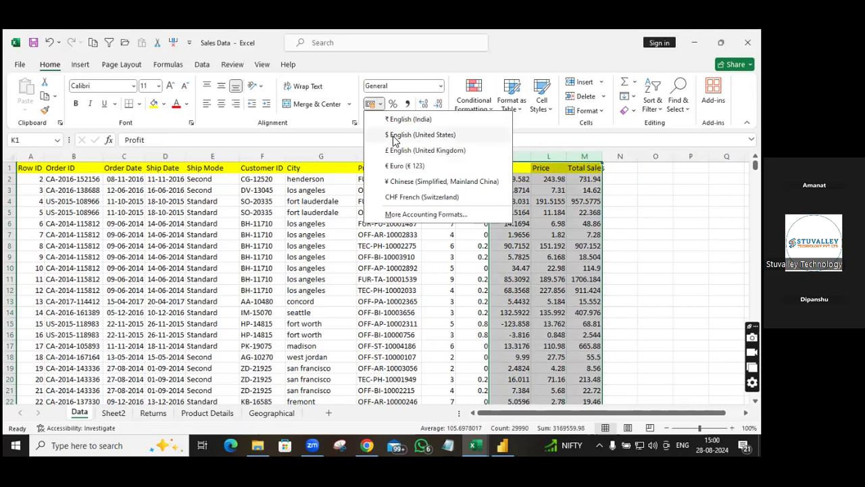
pyautogui.click(395, 137)
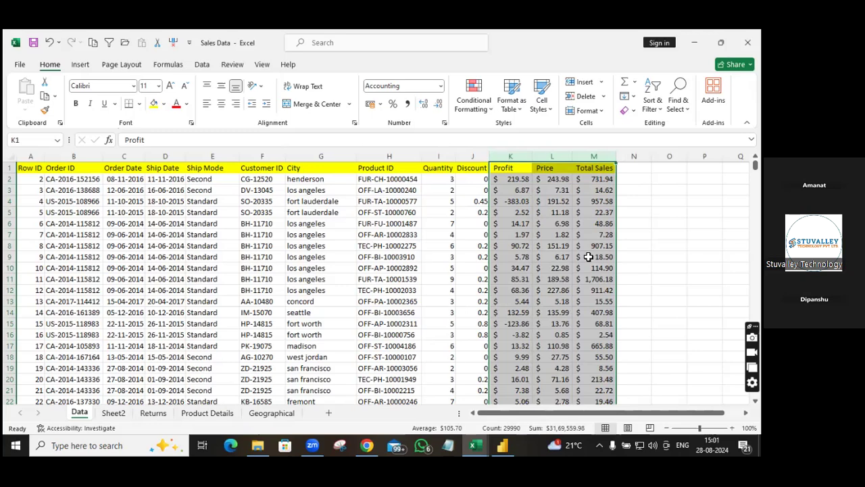
pyautogui.click(633, 290)
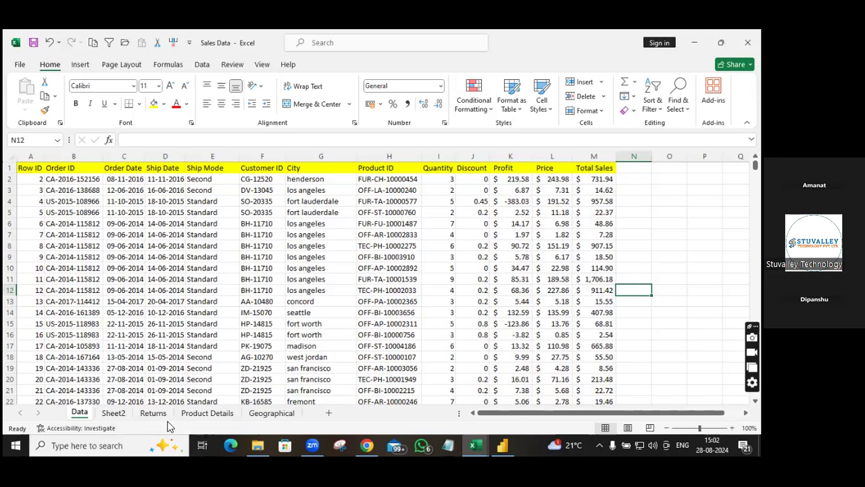
# - Enter =SUM(Data!M:M) in cell B3 of Sheet2 to total the Total Sales column
pyautogui.click(113, 413)
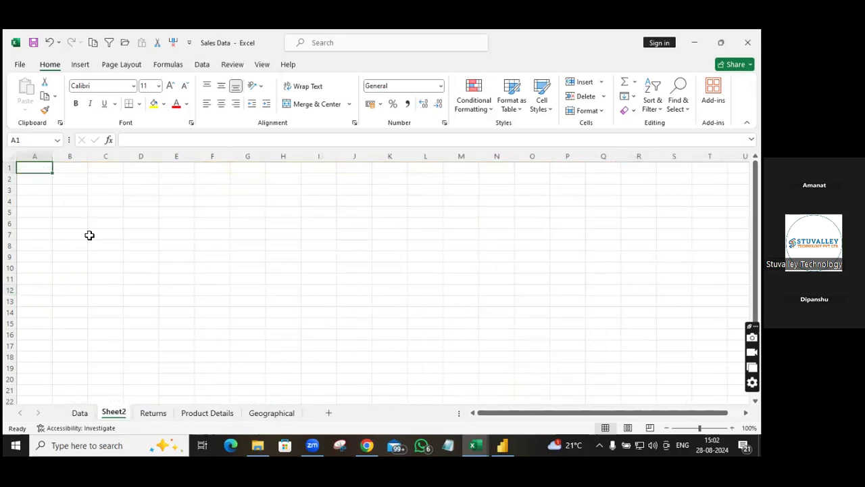
pyautogui.click(77, 192)
pyautogui.write('=sum')
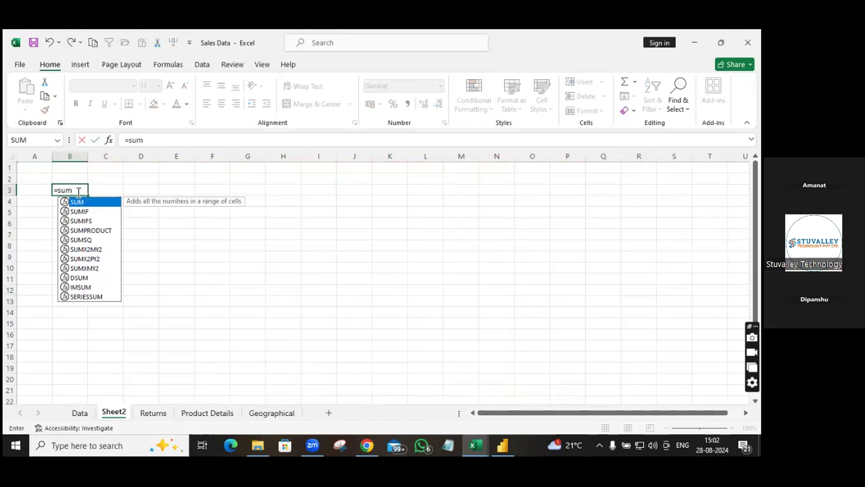
pyautogui.write('(')
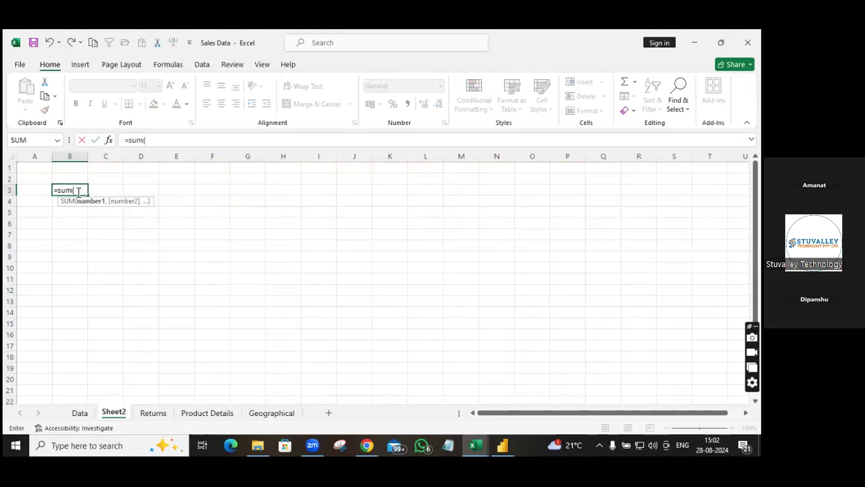
pyautogui.click(80, 414)
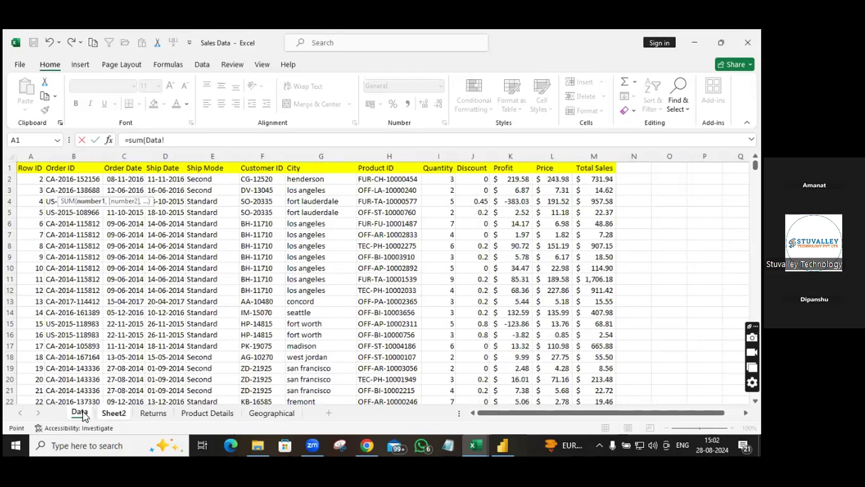
pyautogui.click(580, 156)
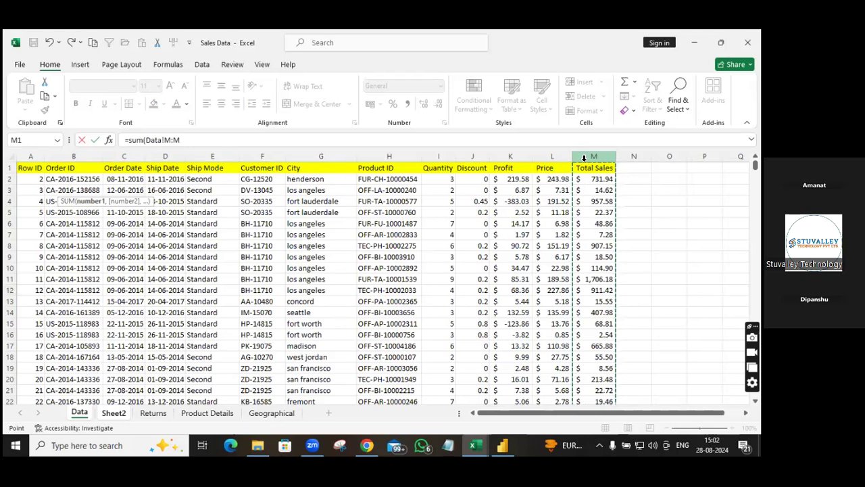
pyautogui.write(')')
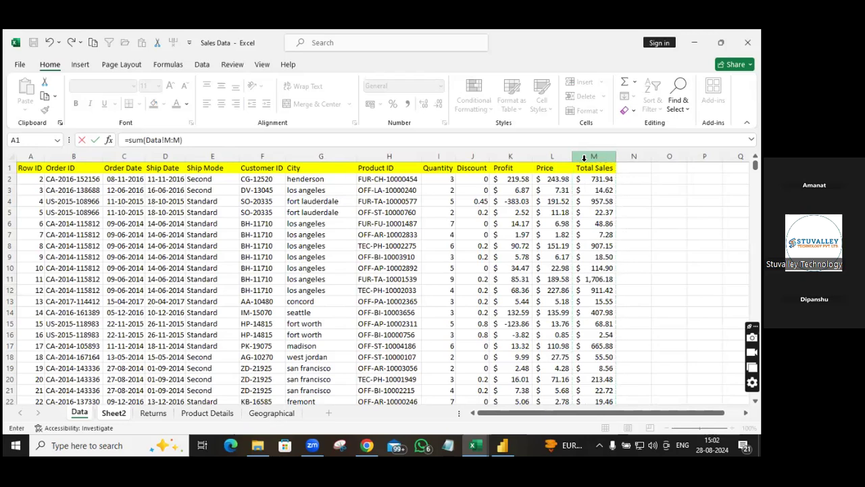
pyautogui.press('Return')
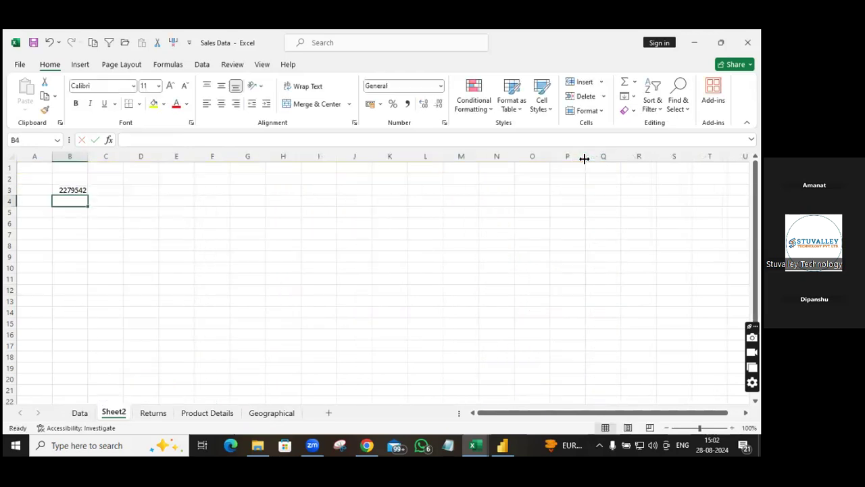
# - Label the sum by entering "Sum of total sales" in cell A3 of Sheet2
pyautogui.click(76, 192)
pyautogui.click(36, 190)
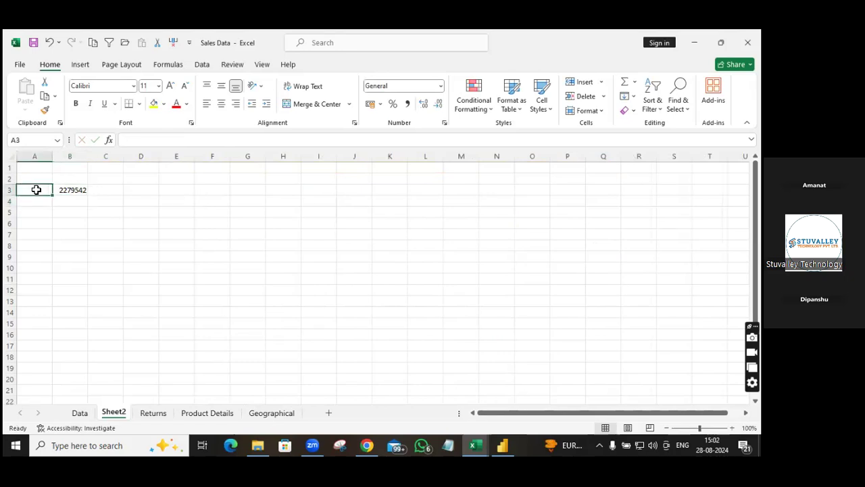
pyautogui.write('Sum of total')
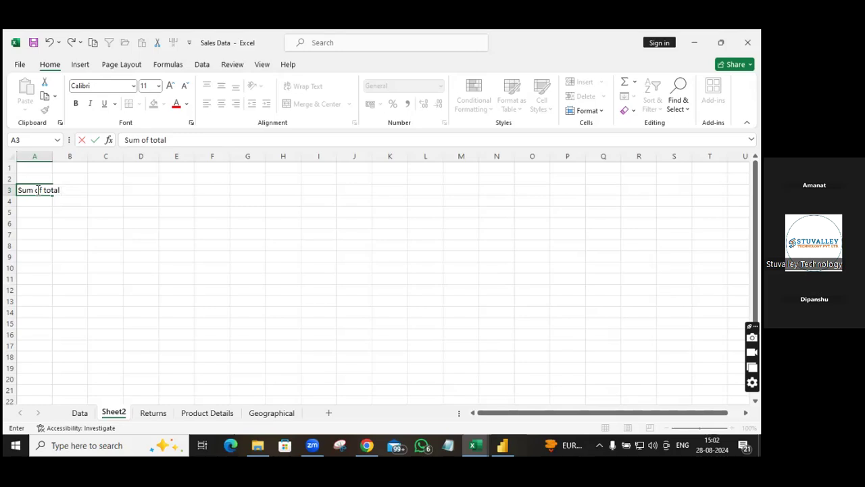
pyautogui.write('sales')
pyautogui.press('Return')
# - Format the sum in B3 of Sheet2 with comma separators and the $ English (United States) accounting format
pyautogui.click(71, 190)
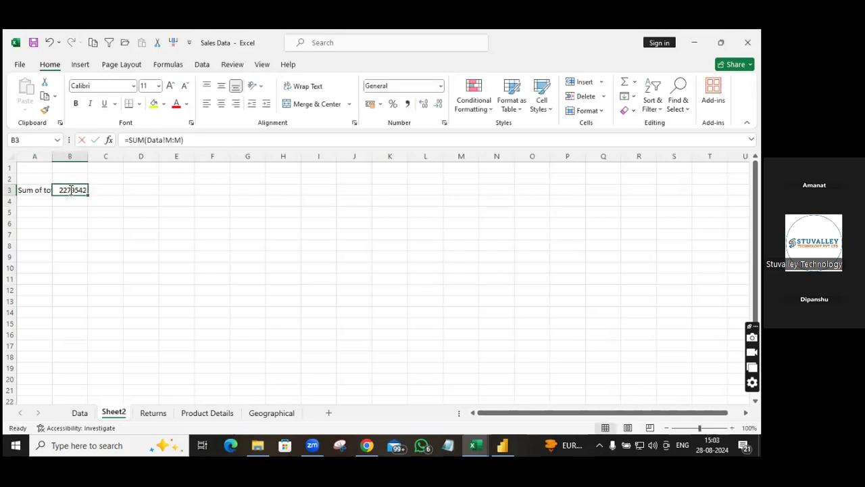
pyautogui.doubleClick(70, 189)
pyautogui.press('Return')
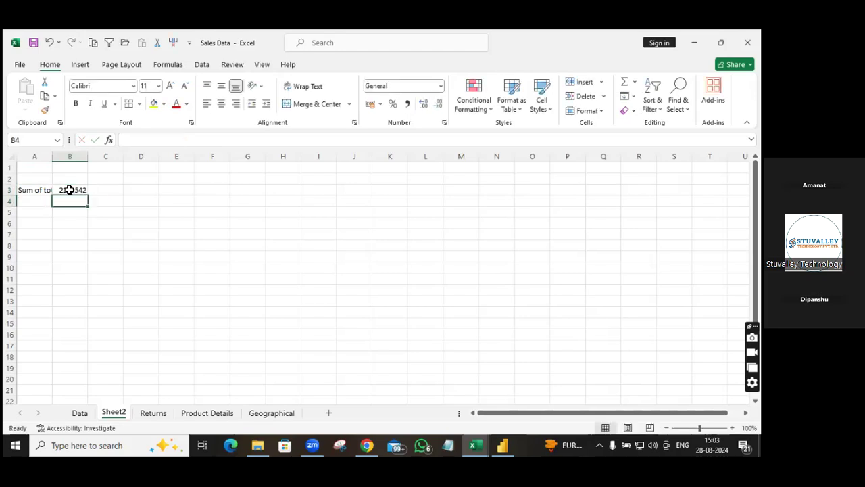
pyautogui.click(76, 190)
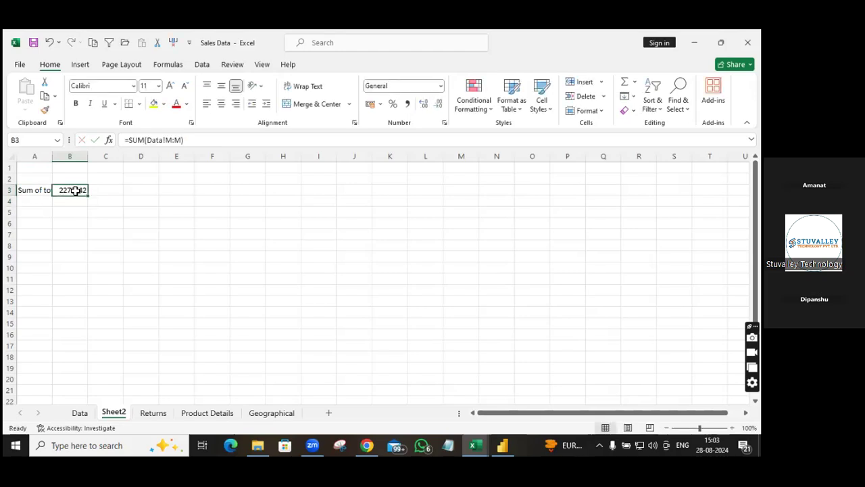
pyautogui.click(407, 106)
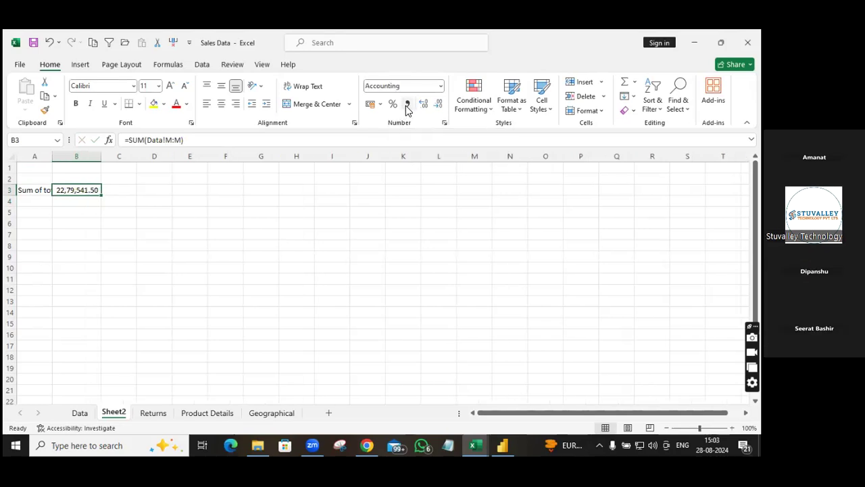
pyautogui.click(380, 104)
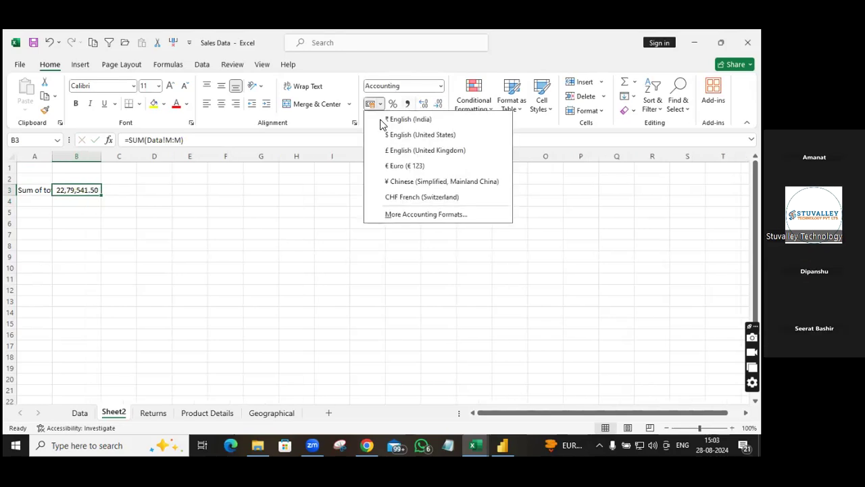
pyautogui.click(389, 133)
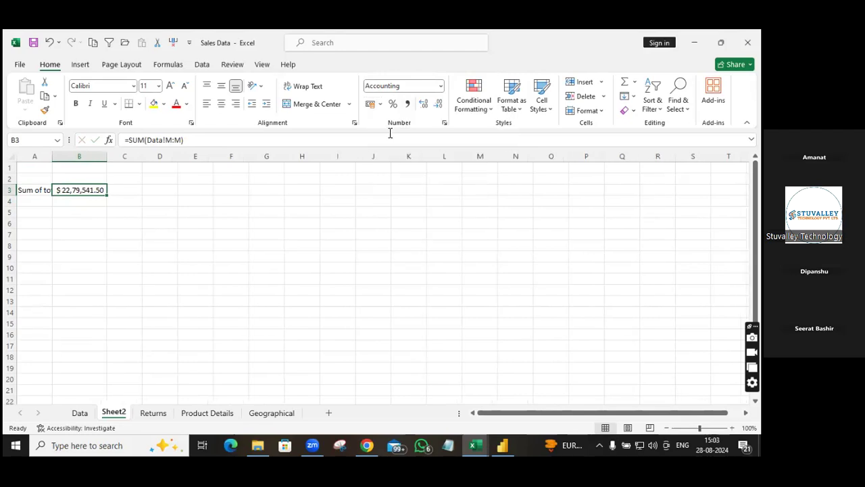
pyautogui.click(232, 199)
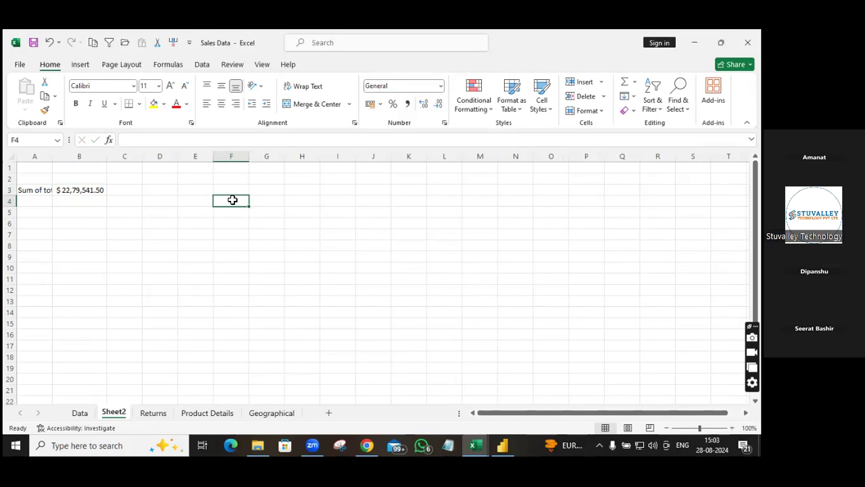
pyautogui.click(235, 315)
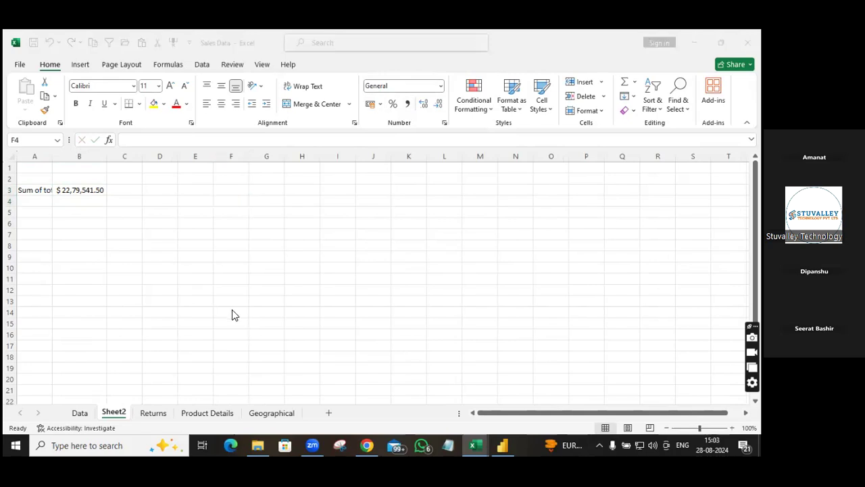
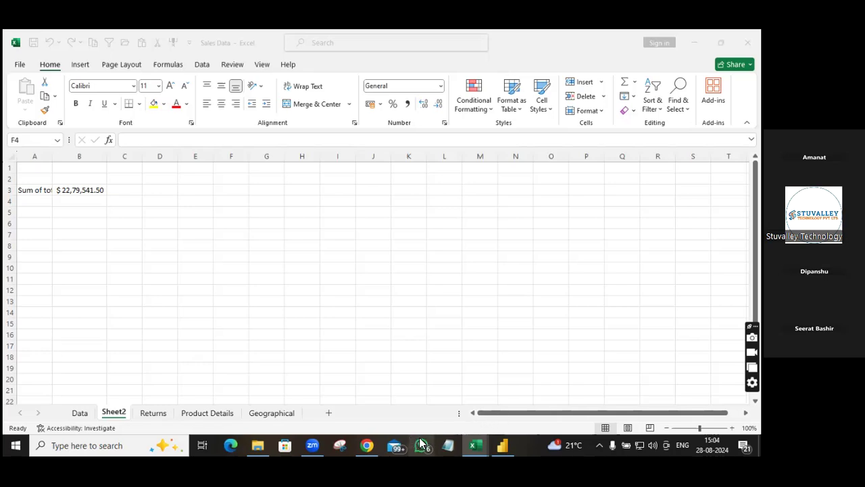
# - Switch to WhatsApp in Chrome, check the Advance Excel Batch-2, Business Analytics (P) and POWER-BI PRAYUG (JULY) chats, and return to the Sales Data workbook
pyautogui.click(367, 435)
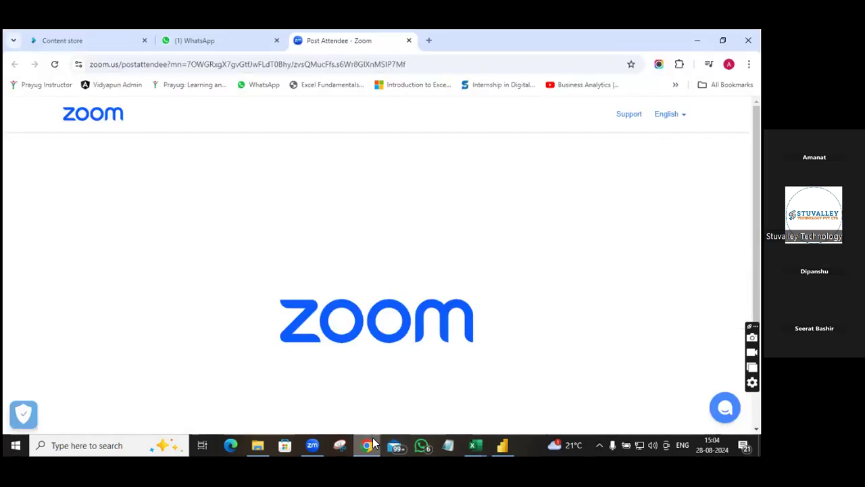
pyautogui.click(213, 45)
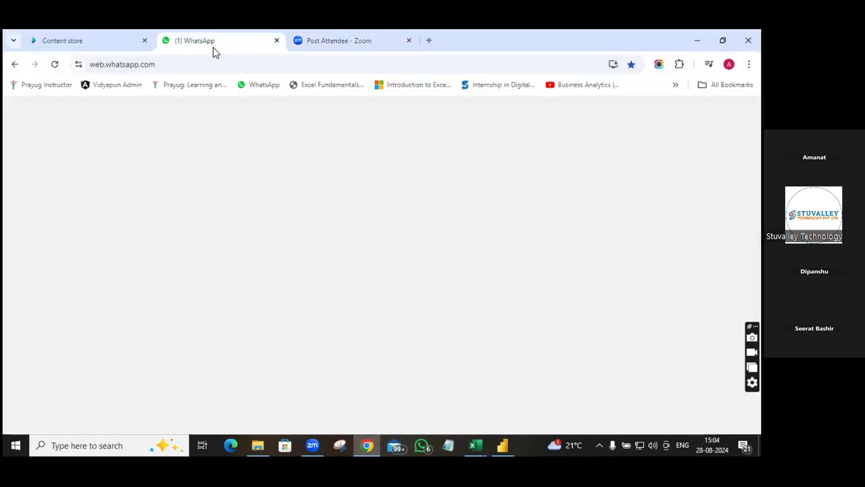
pyautogui.click(139, 245)
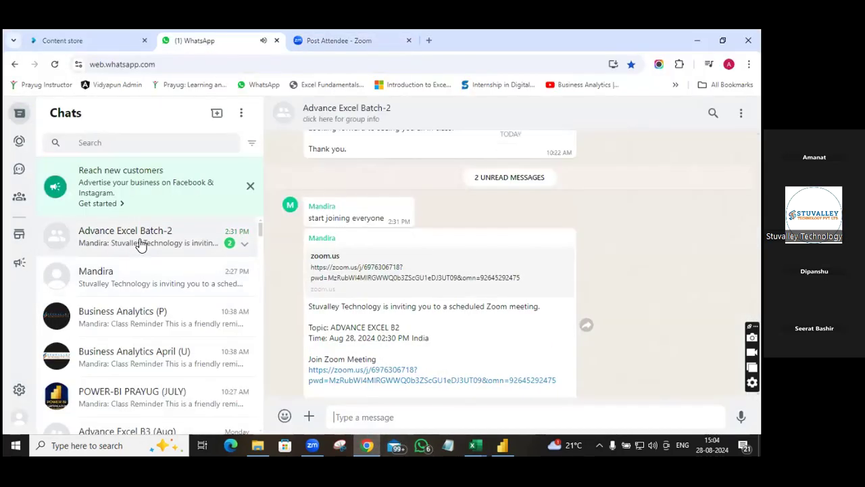
pyautogui.click(139, 317)
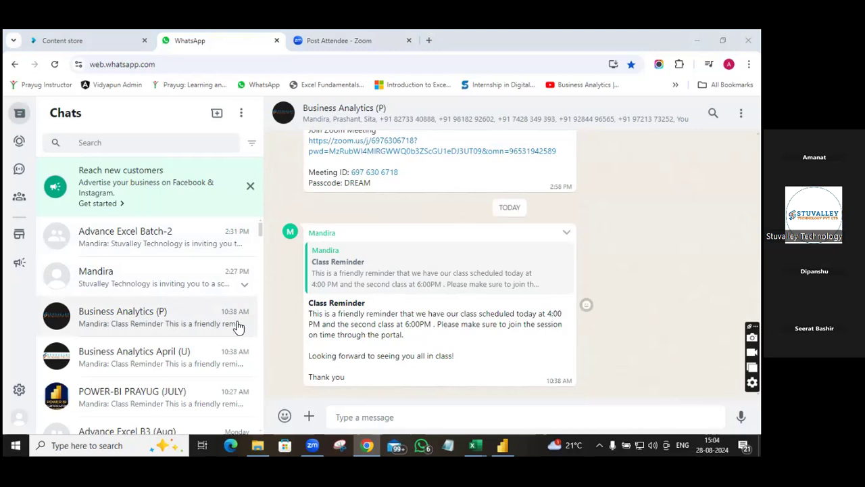
pyautogui.click(206, 388)
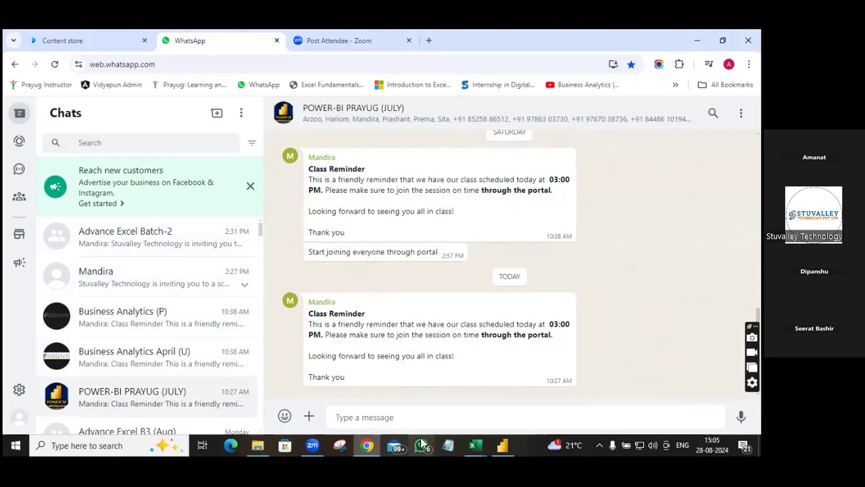
pyautogui.moveTo(479, 443)
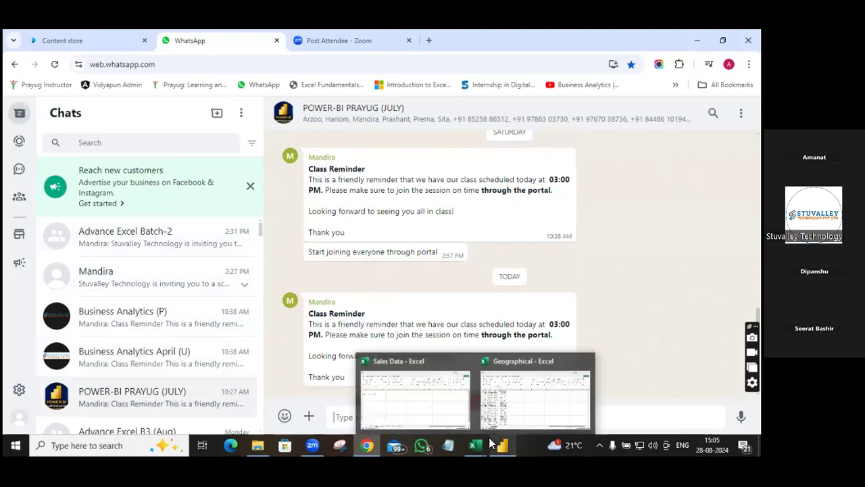
pyautogui.click(440, 417)
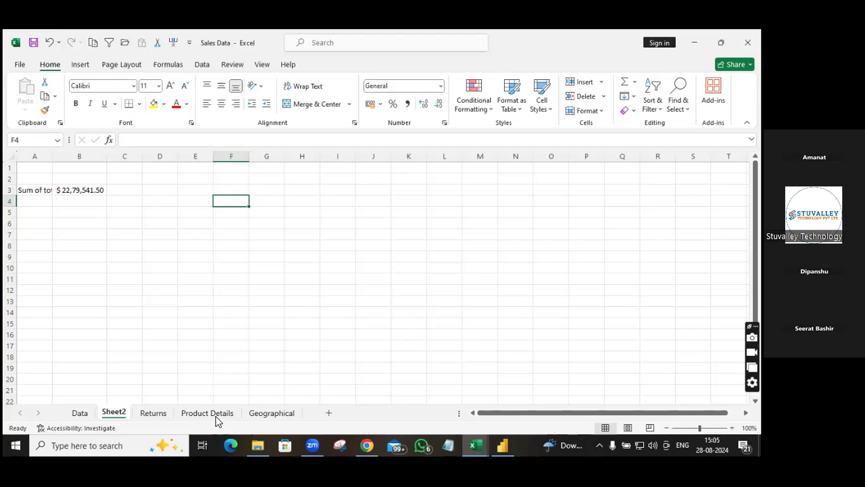
pyautogui.hotkey('ctrl', 'n')
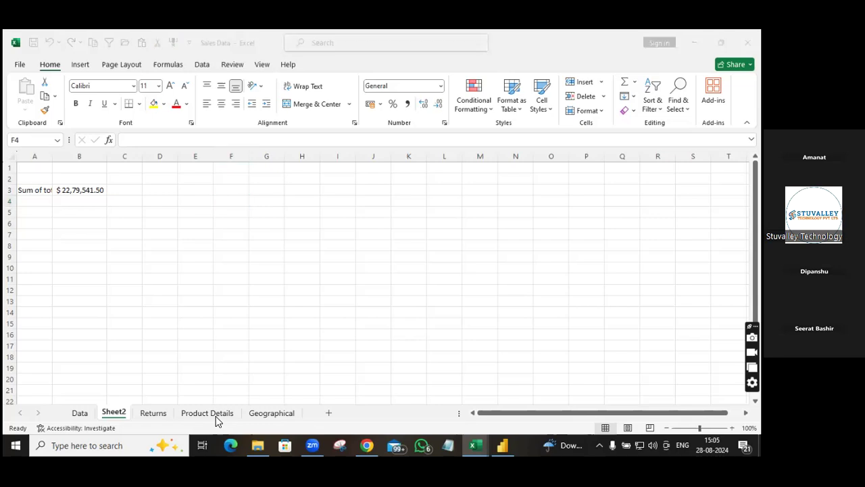
pyautogui.click(80, 415)
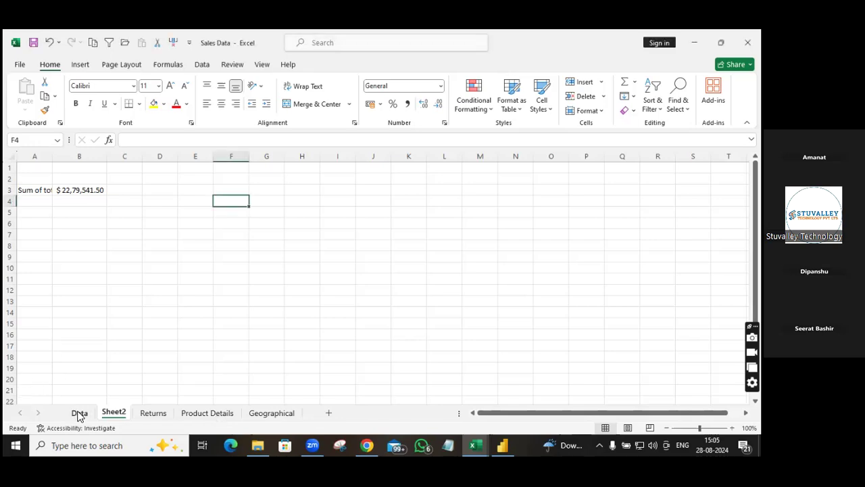
pyautogui.click(80, 414)
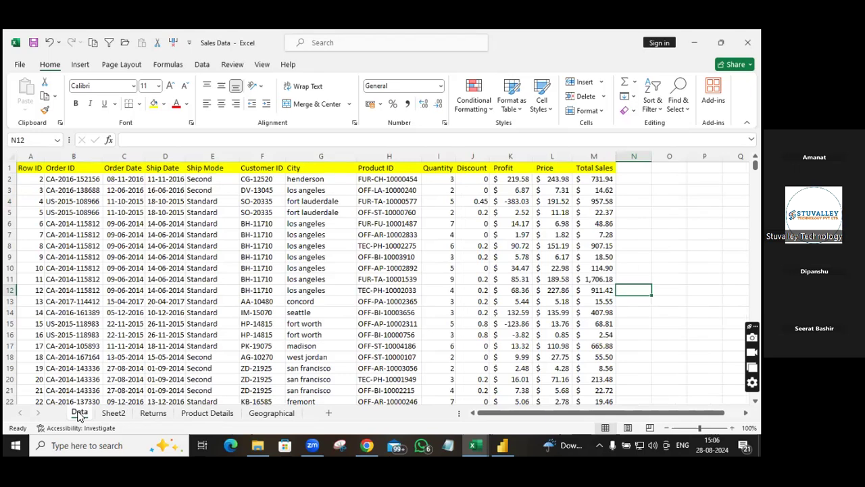
pyautogui.click(115, 413)
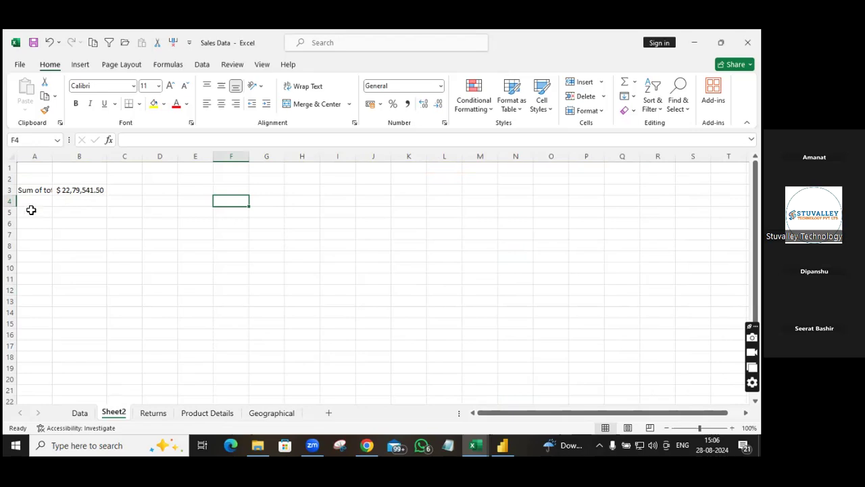
# - Enter the label "Sum of sales quantity" in cell A5 of Sheet2 and fit column A's width to its text
pyautogui.doubleClick(52, 157)
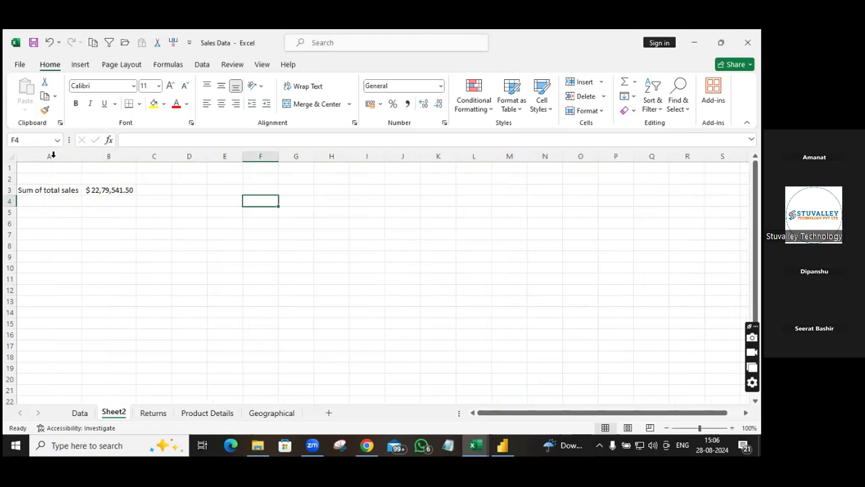
pyautogui.click(33, 213)
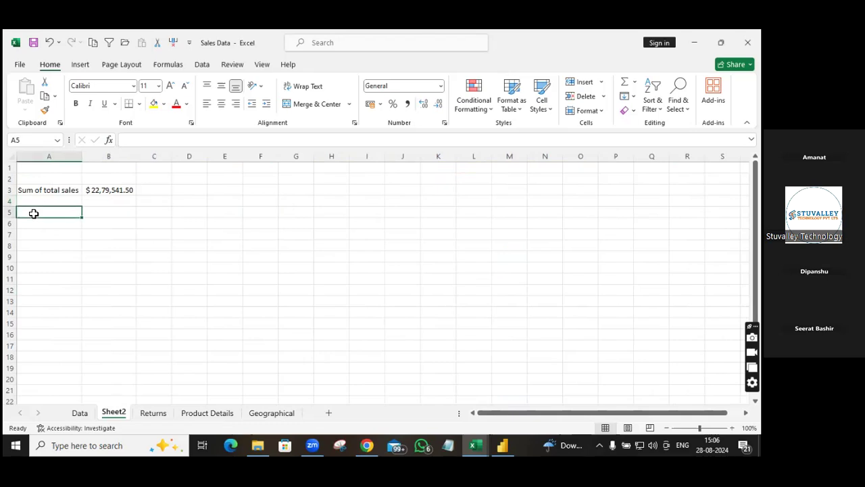
pyautogui.write('Sum of sales quantity')
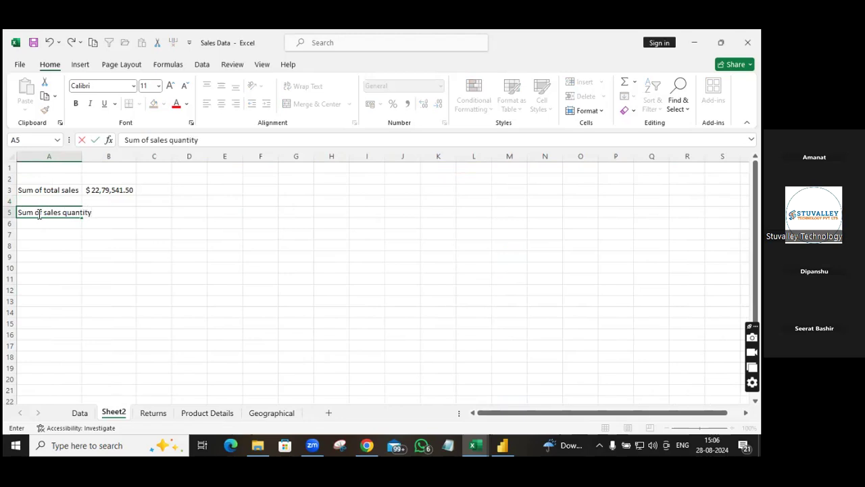
pyautogui.press('Return')
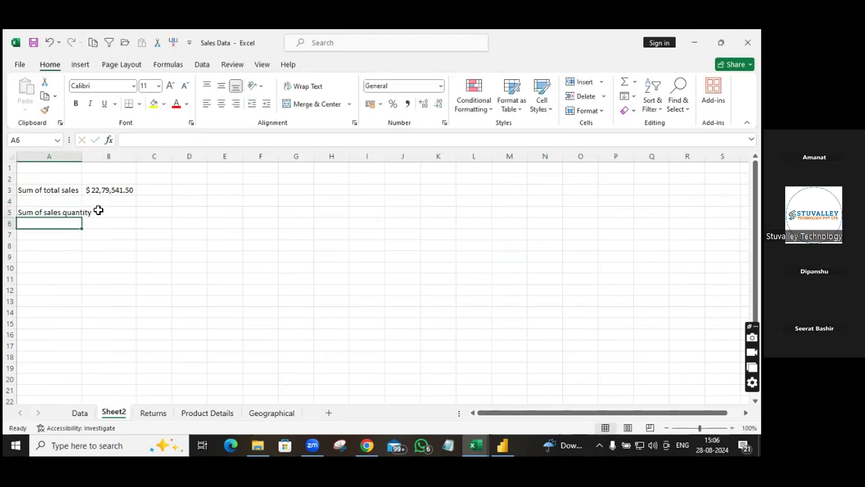
pyautogui.doubleClick(81, 157)
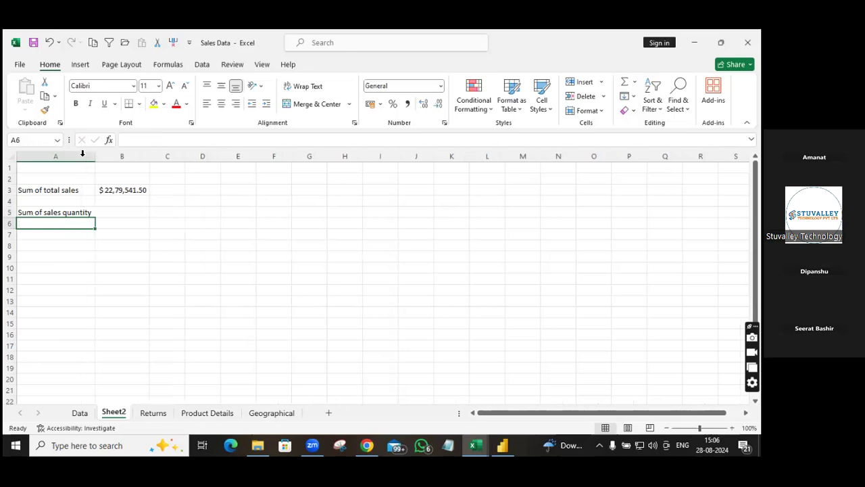
# - Total the Quantity column with =SUM(Data!I:I) in cell B5 of Sheet2 and apply the comma style to it
pyautogui.click(108, 211)
pyautogui.write('=')
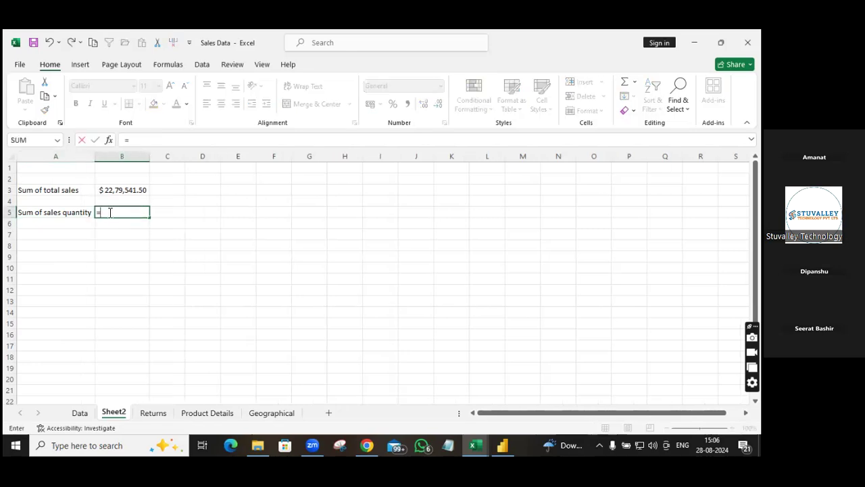
pyautogui.write('sum(')
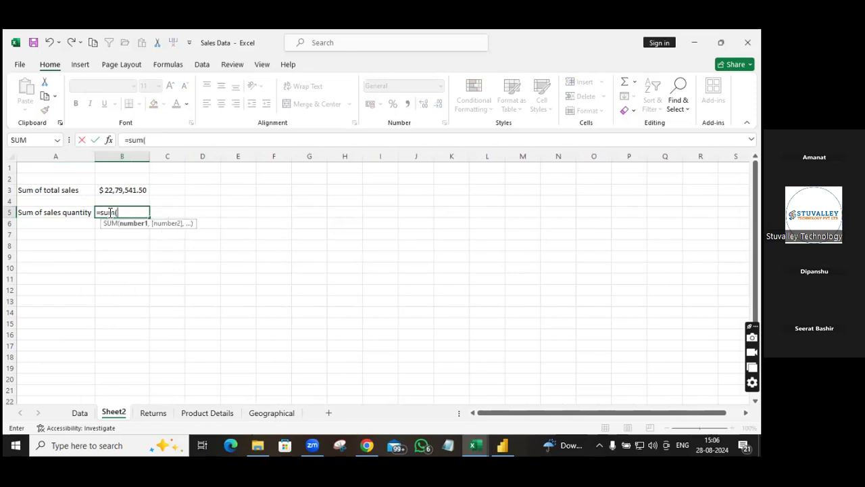
pyautogui.click(79, 413)
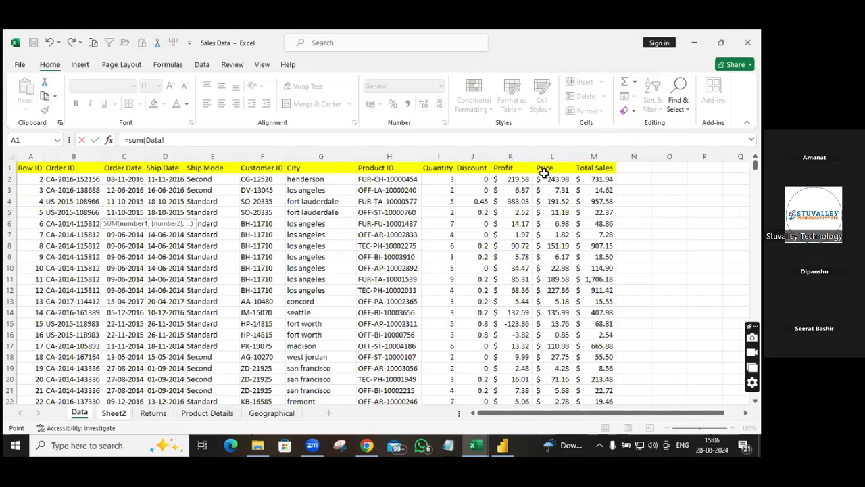
pyautogui.click(438, 156)
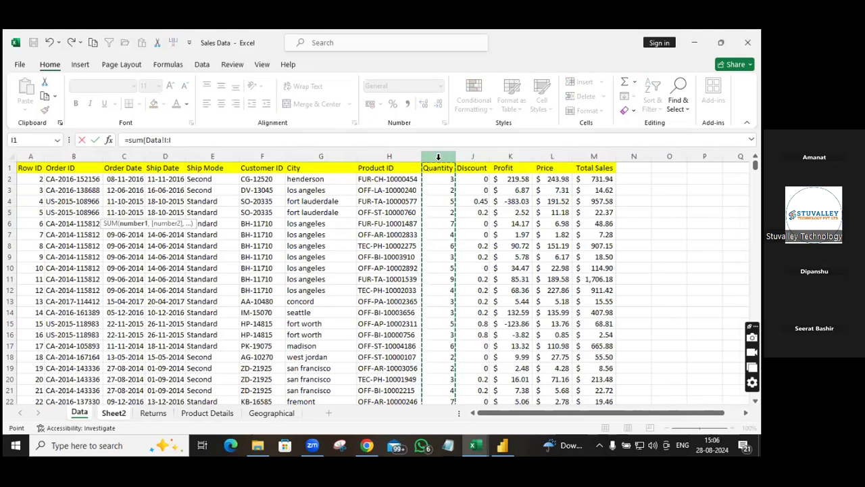
pyautogui.write(')')
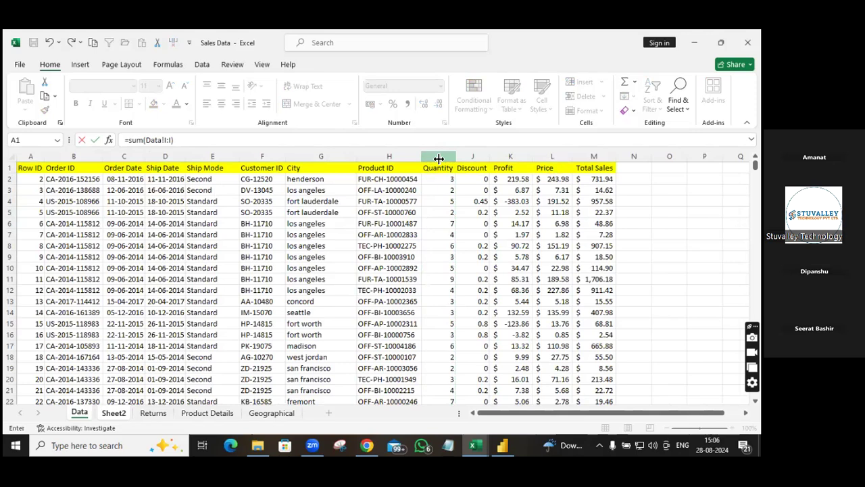
pyautogui.press('Return')
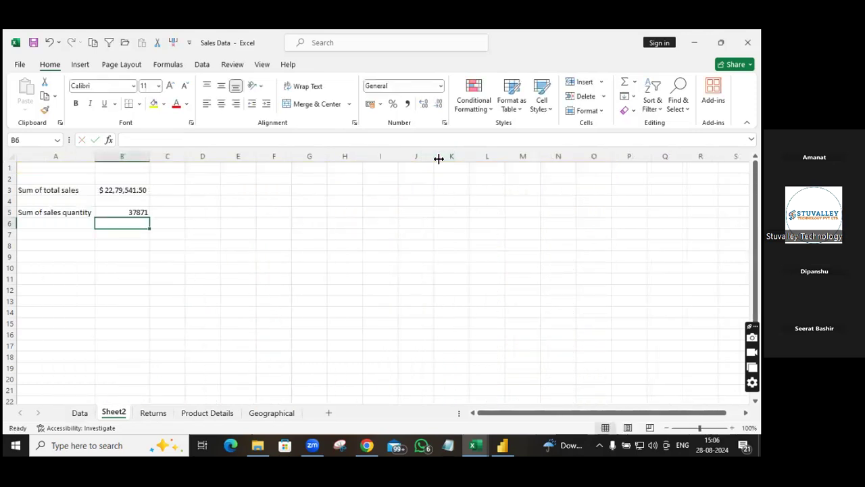
pyautogui.click(140, 212)
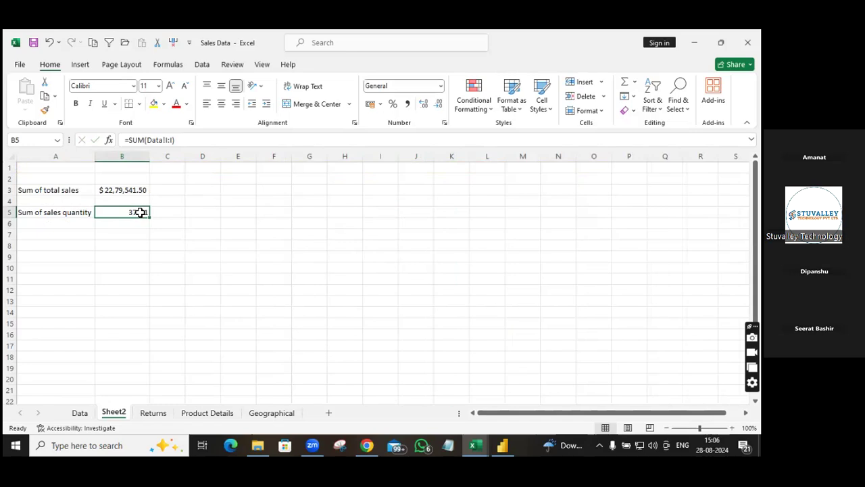
pyautogui.click(408, 105)
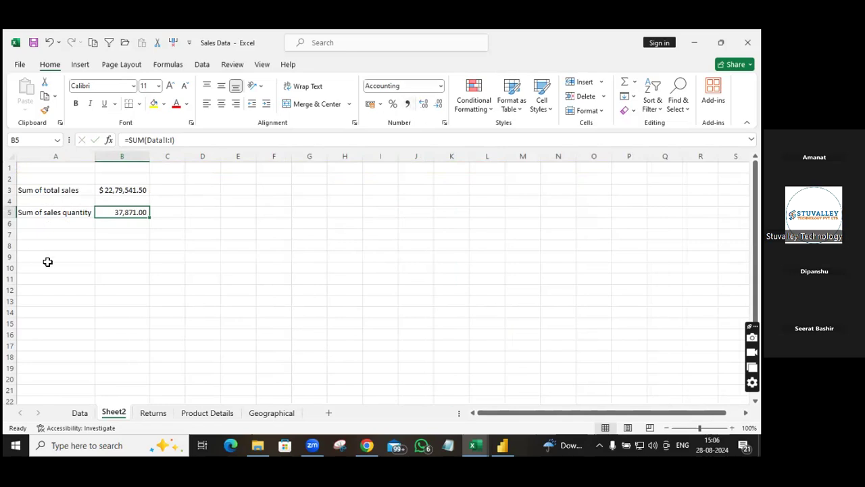
# - Enter the label "sum of profi" in cell A7 of Sheet2 for the profit total
pyautogui.click(42, 236)
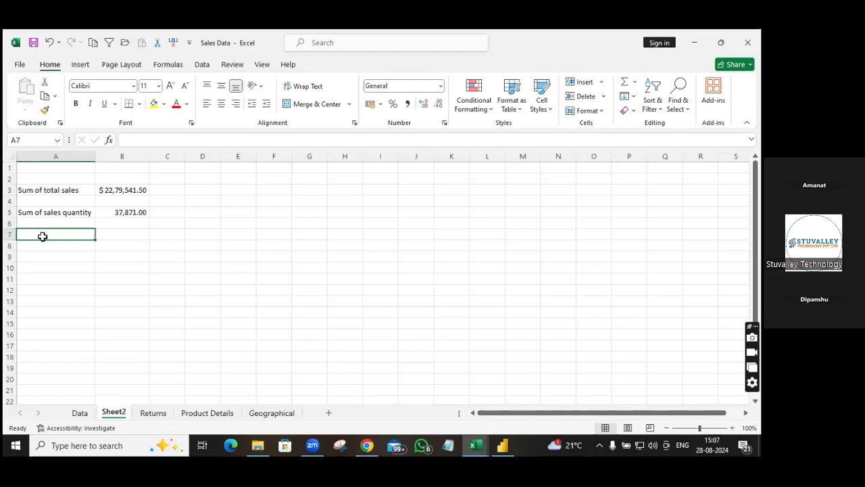
pyautogui.write('sum')
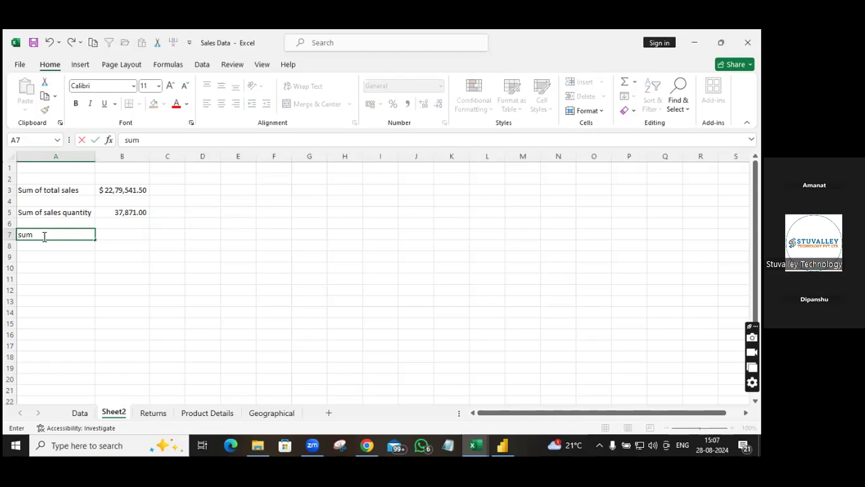
pyautogui.write(' of profit')
pyautogui.press('BackSpace')
# - Enter =SUM(Data!K:K) in cell B7 of Sheet2 to total the Profit column
pyautogui.click(130, 234)
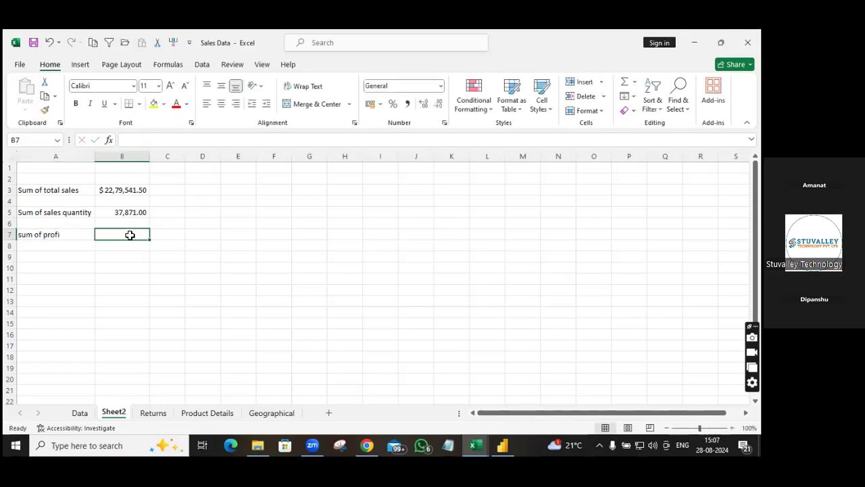
pyautogui.write('=s')
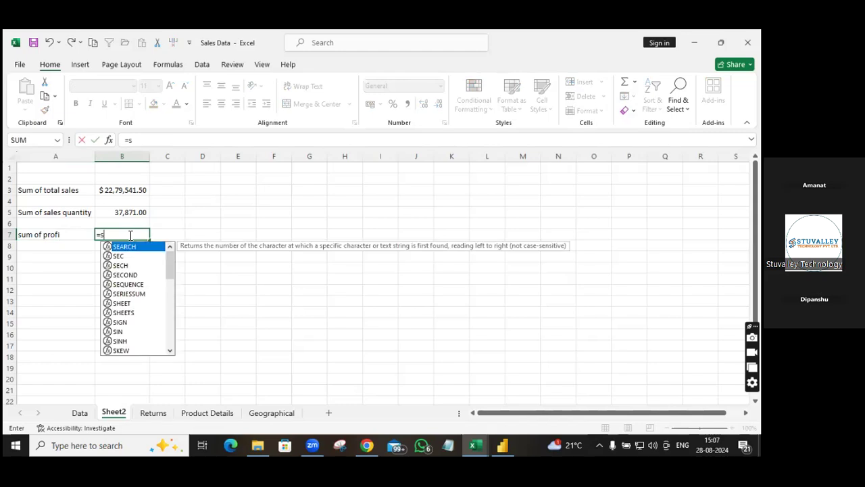
pyautogui.write('um(')
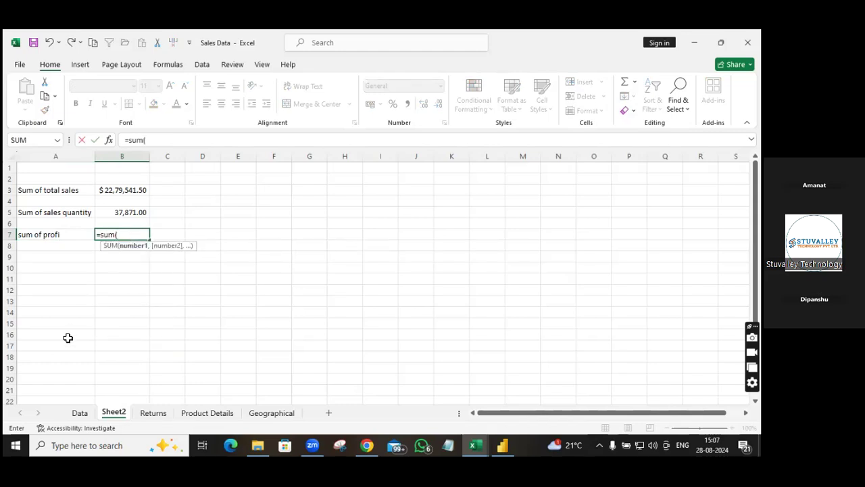
pyautogui.click(86, 416)
pyautogui.click(512, 156)
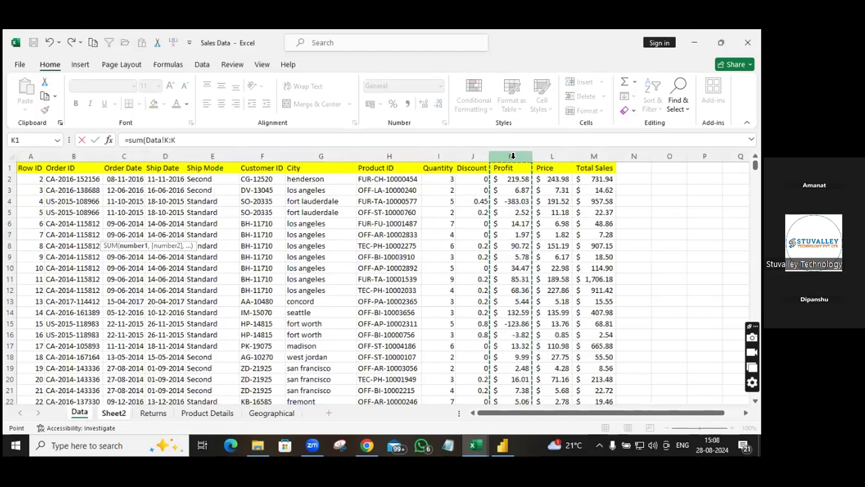
pyautogui.write(')')
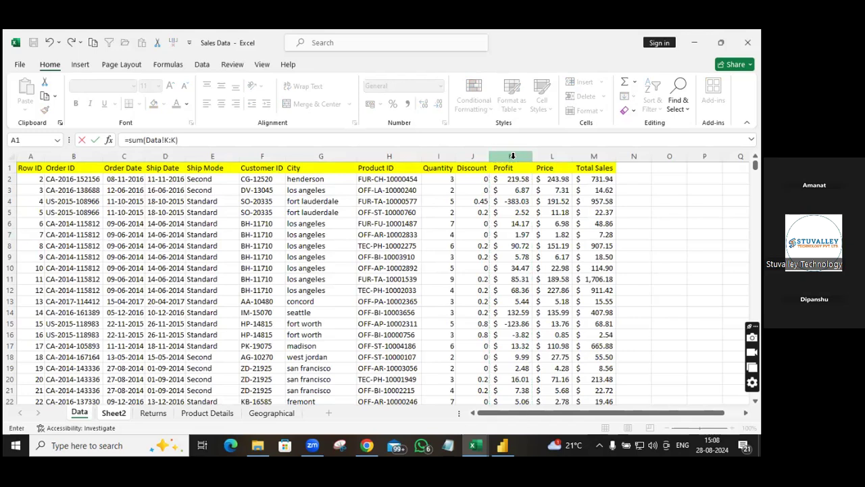
pyautogui.press('Return')
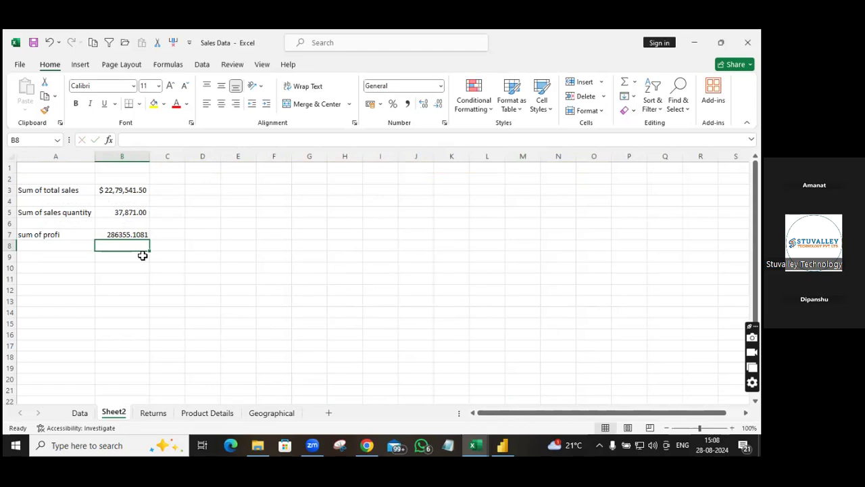
# - Rename the Sheet2 worksheet to "Rough sheet"
pyautogui.click(79, 414)
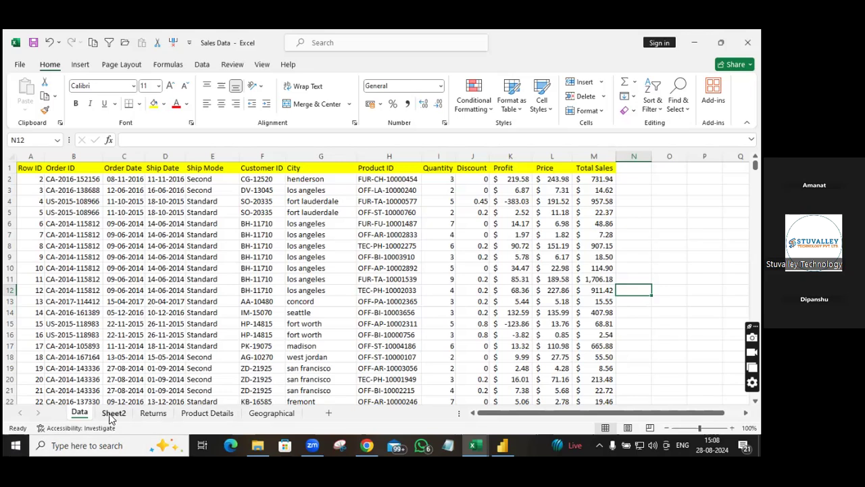
pyautogui.click(113, 414)
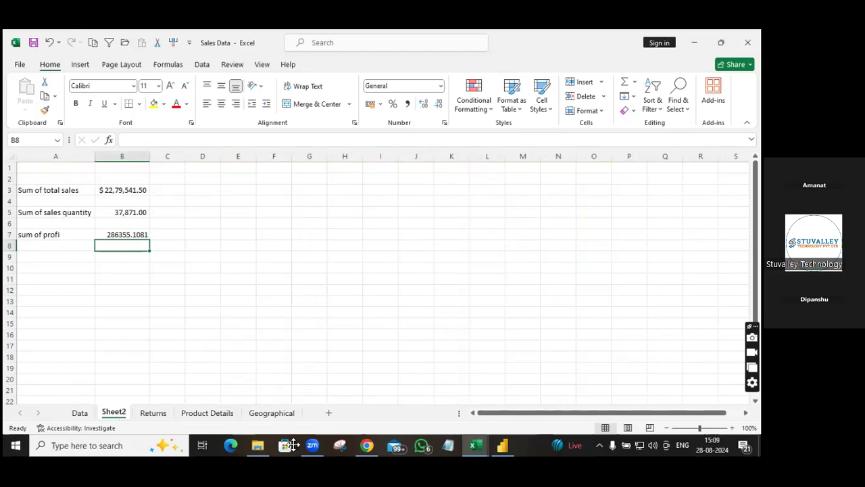
pyautogui.rightClick(115, 413)
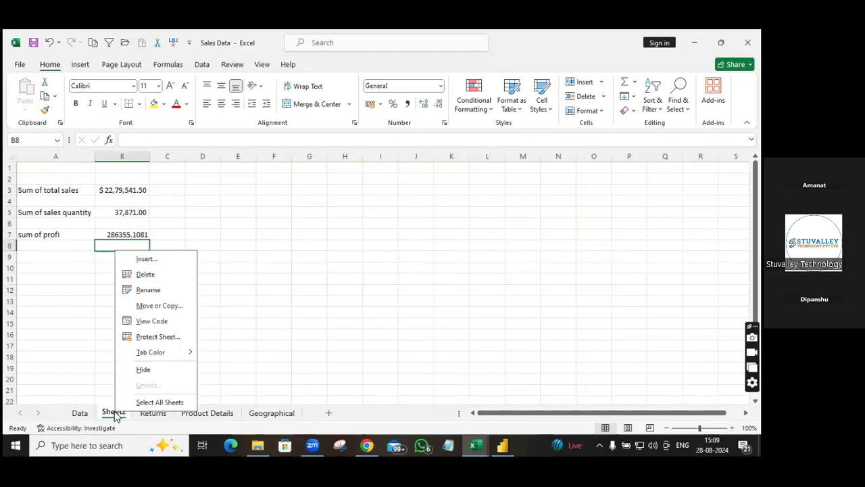
pyautogui.click(148, 291)
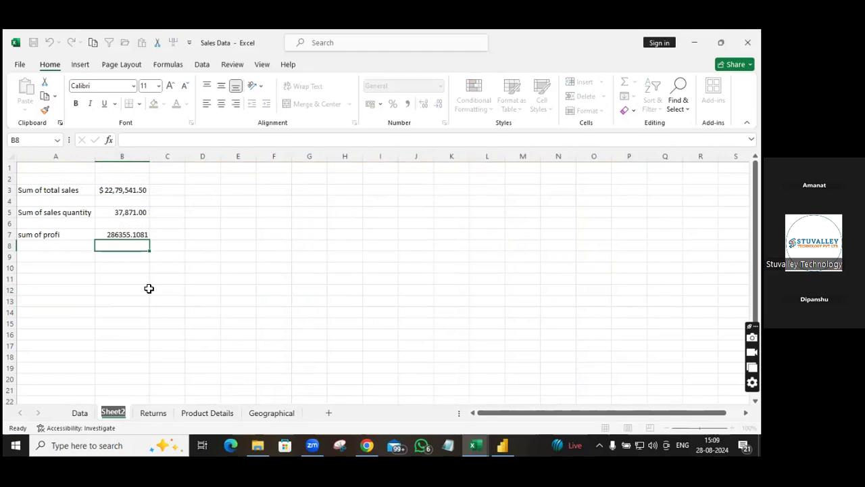
pyautogui.write('Rou')
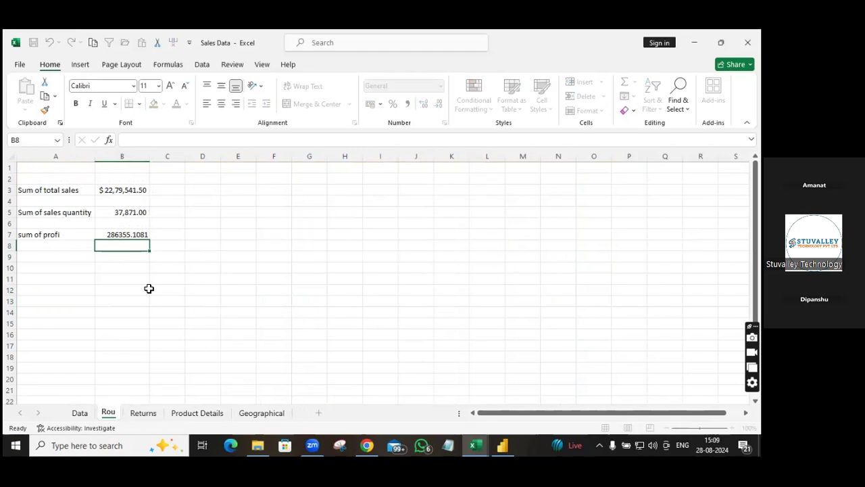
pyautogui.write('gh sheet')
pyautogui.press('Return')
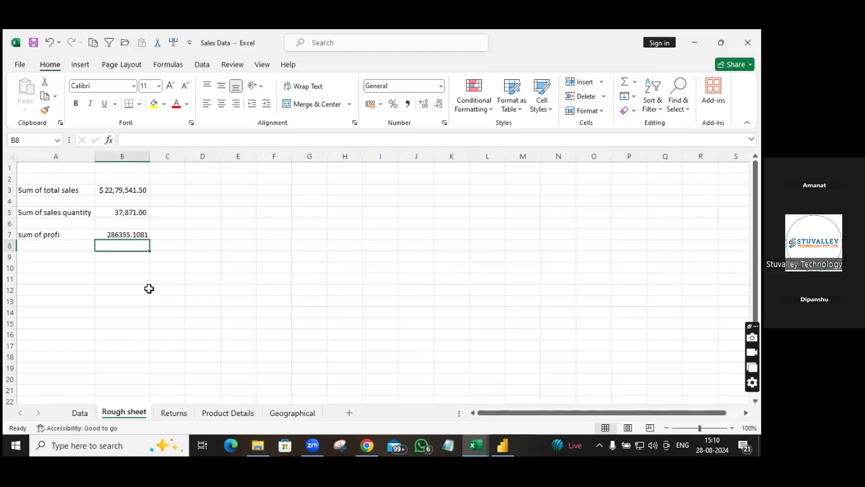
# - Examine the columns of the Data sheet against those of the Product Details sheet
pyautogui.click(80, 413)
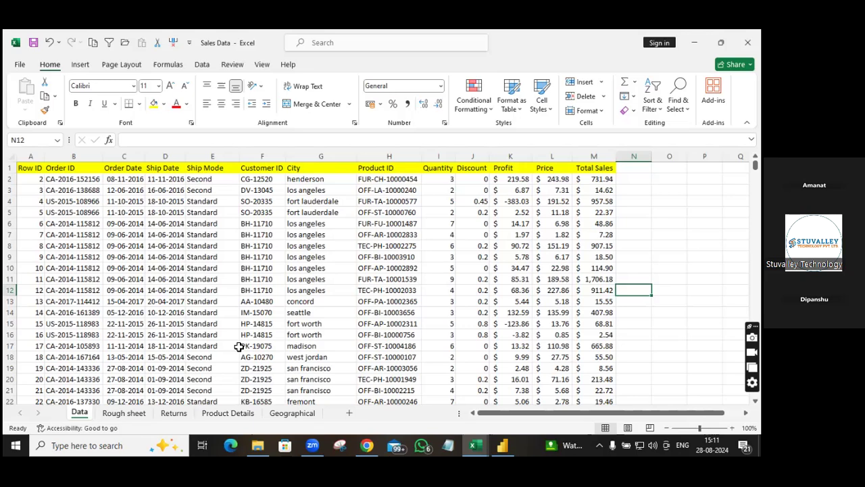
pyautogui.click(228, 413)
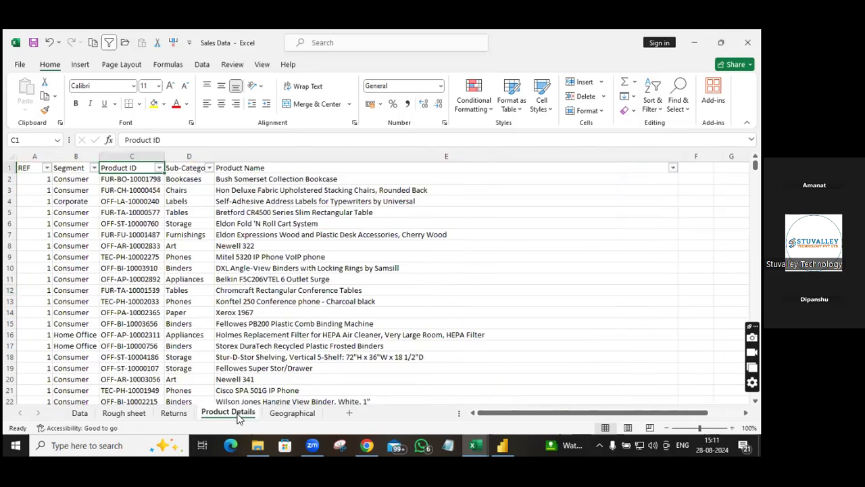
pyautogui.click(89, 415)
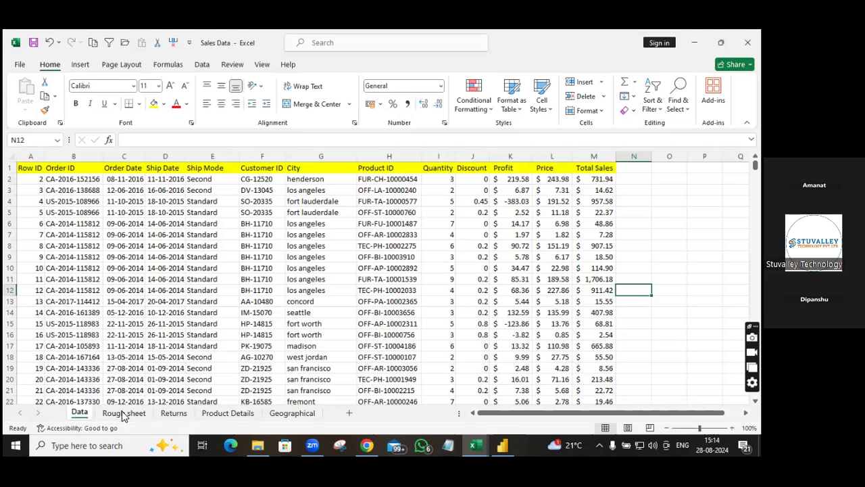
pyautogui.click(221, 413)
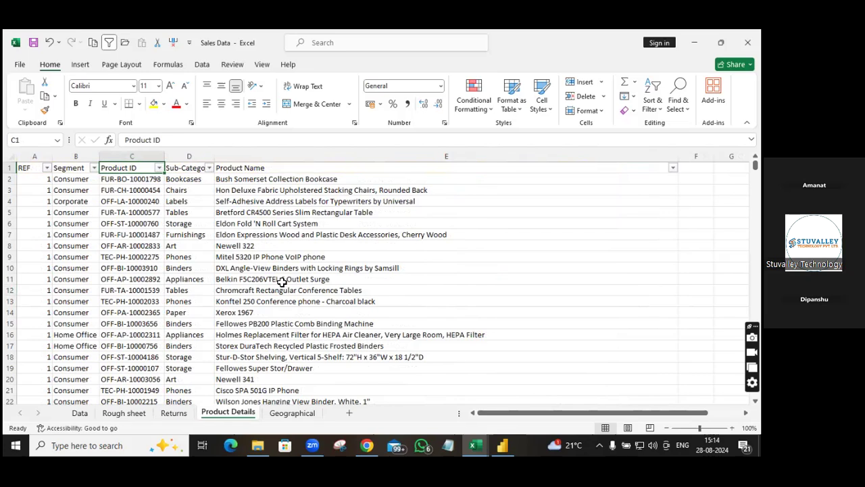
# - Add the header "Product name" in cell N1 of the Data sheet
pyautogui.click(80, 414)
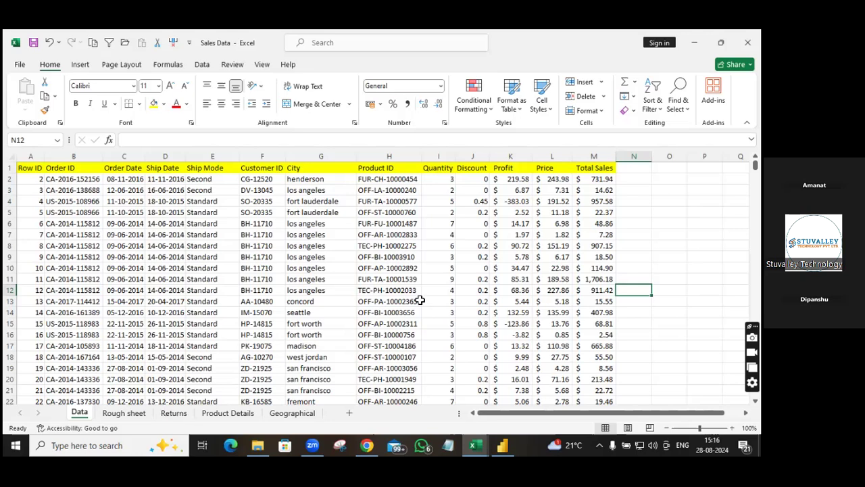
pyautogui.click(627, 167)
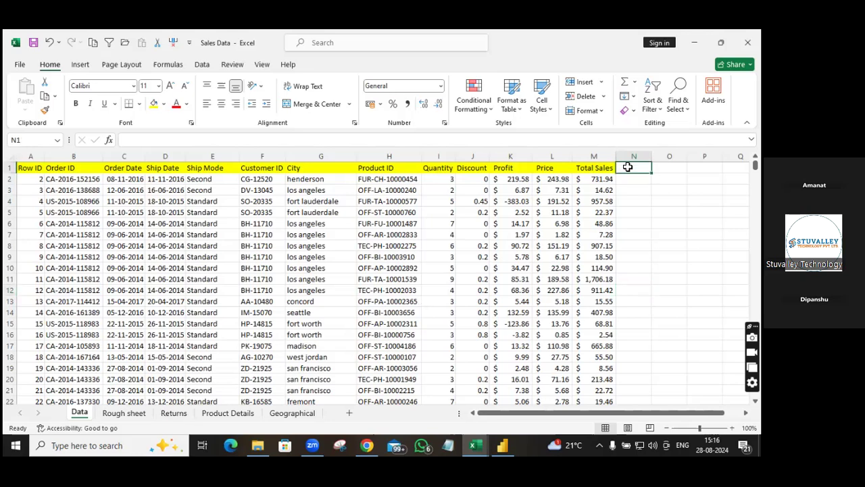
pyautogui.write('P')
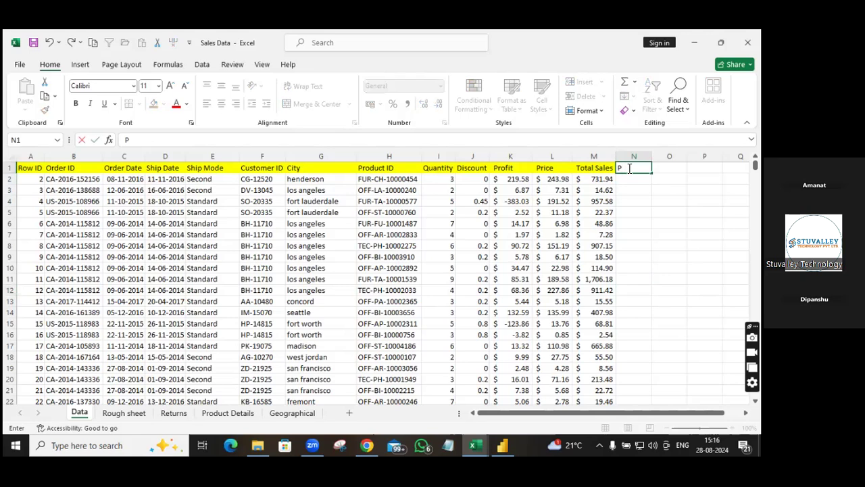
pyautogui.write('roduct name')
pyautogui.press('Return')
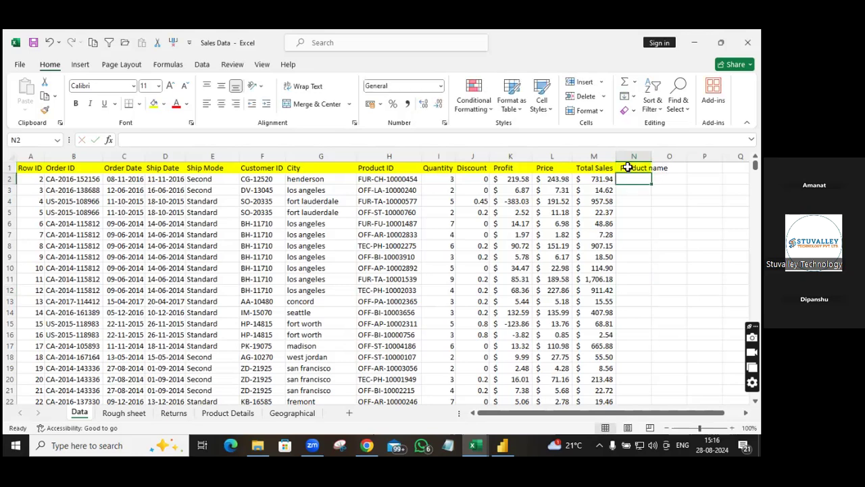
# - Start an XLOOKUP formula in N2 with H2 as the lookup value and Product Details column C as the lookup array
pyautogui.write('=')
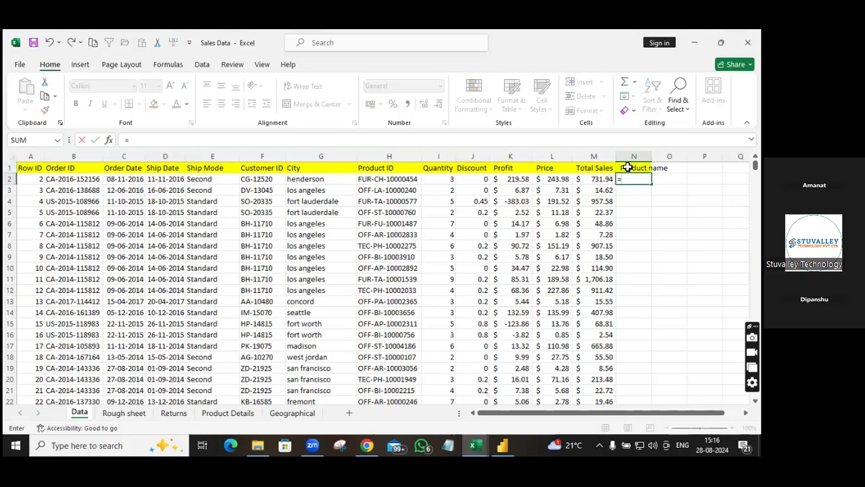
pyautogui.write('xloo')
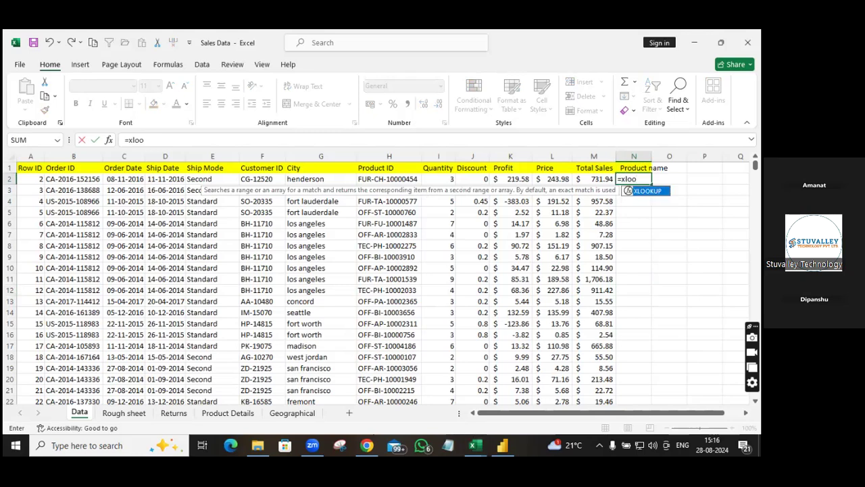
pyautogui.doubleClick(648, 191)
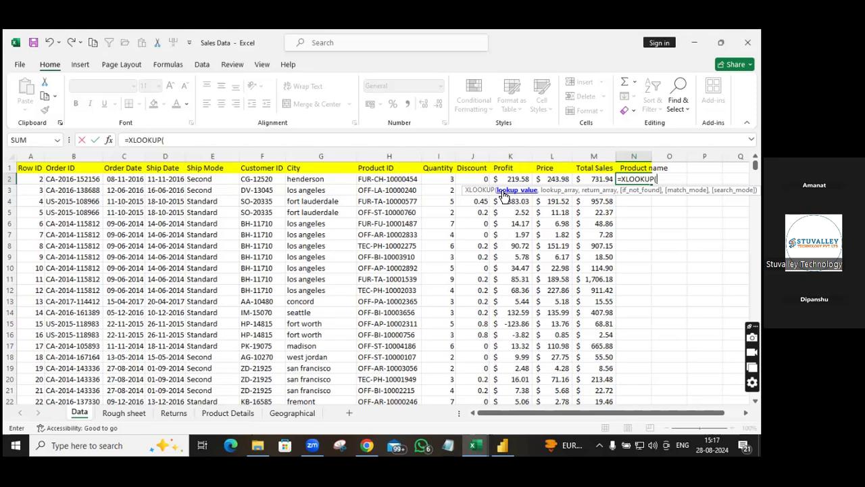
pyautogui.click(393, 180)
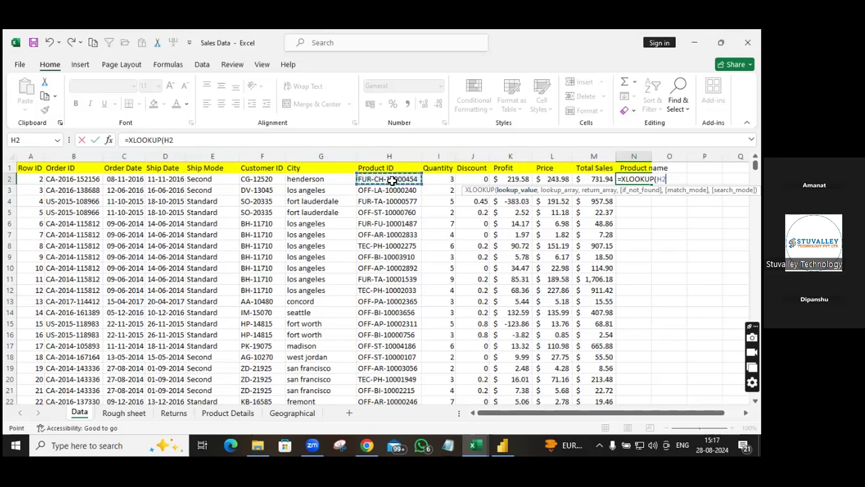
pyautogui.write(',')
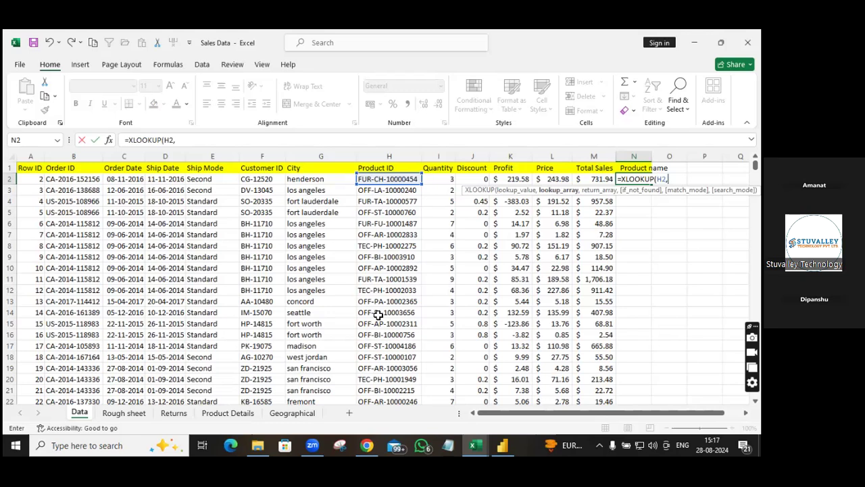
pyautogui.moveTo(258, 445)
pyautogui.click(223, 413)
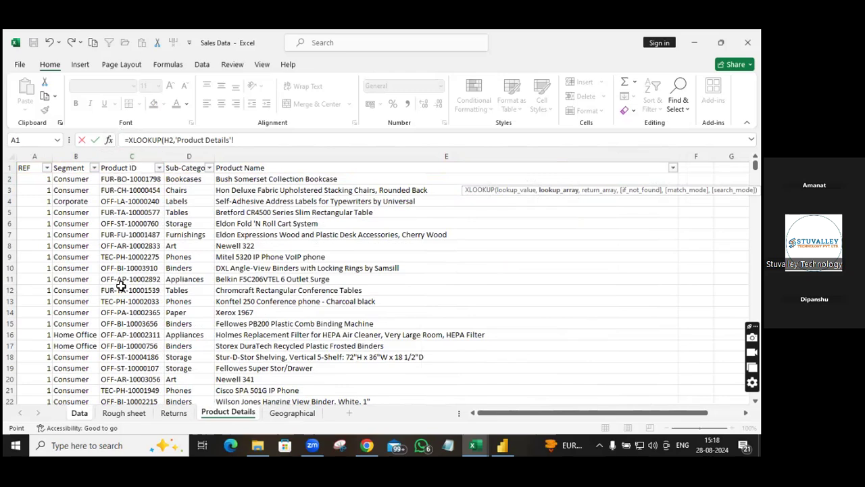
pyautogui.click(138, 156)
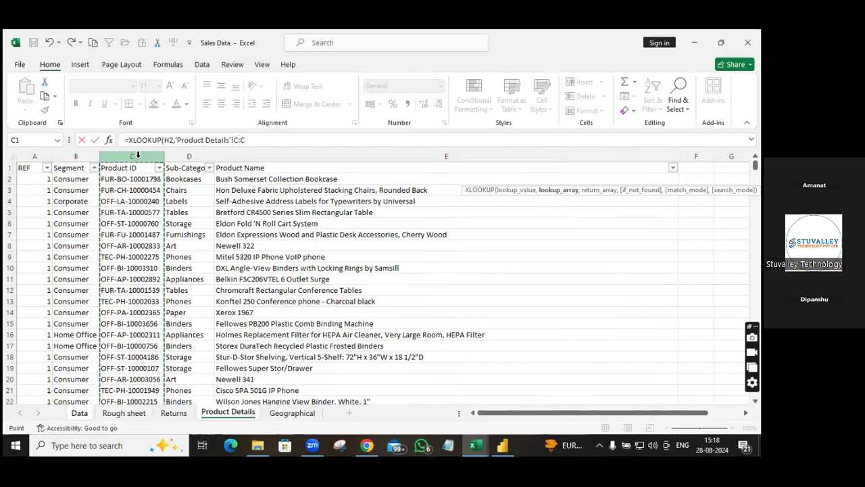
pyautogui.write(',')
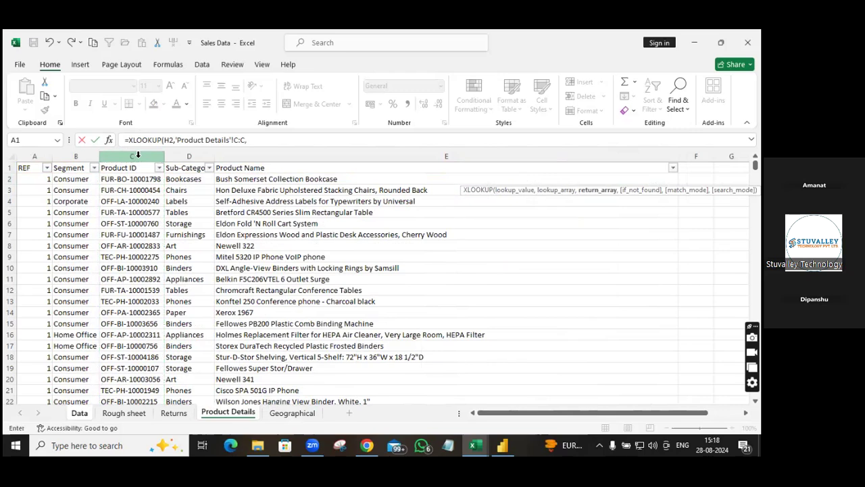
# - Complete the XLOOKUP with Product Details column E as return array, Not available as the not-found value, and match mode 0
pyautogui.click(287, 154)
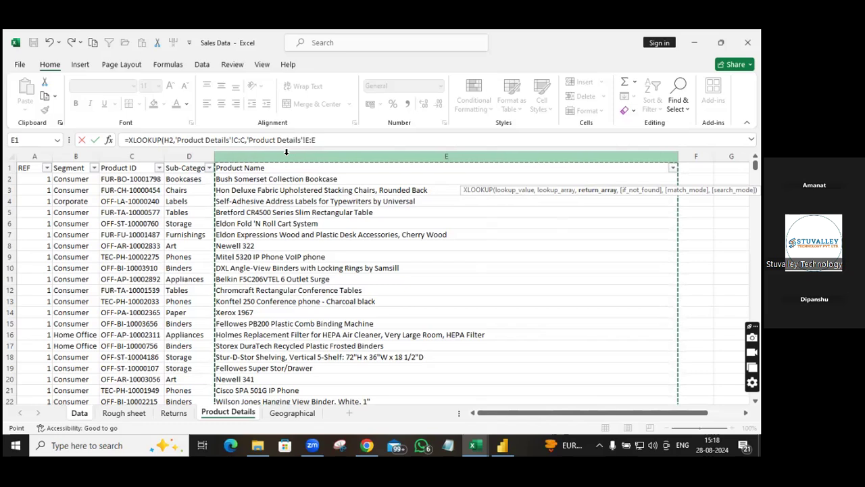
pyautogui.write(',')
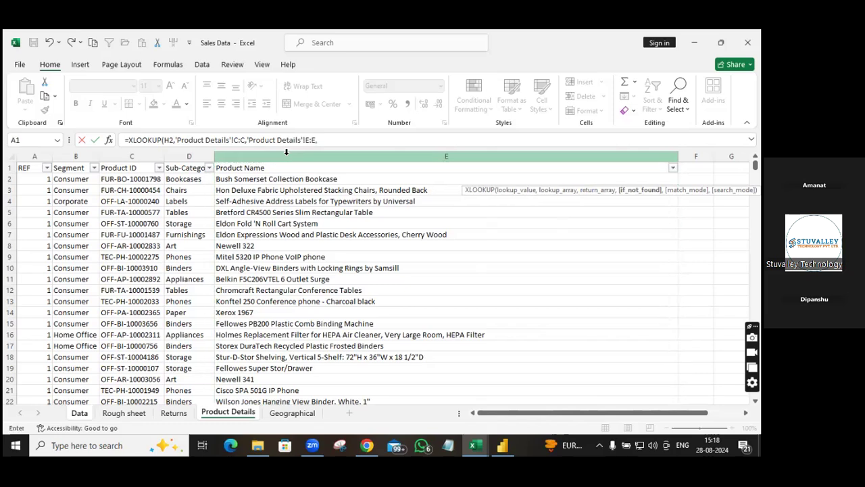
pyautogui.write('Not a')
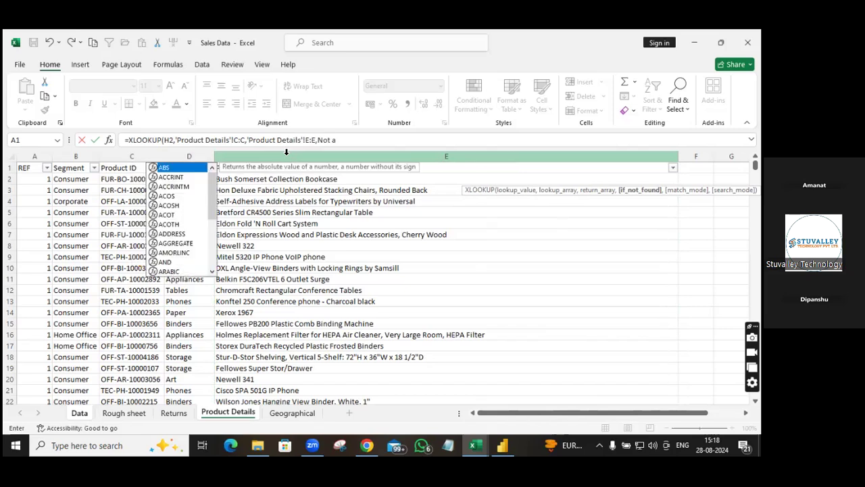
pyautogui.write('vailable')
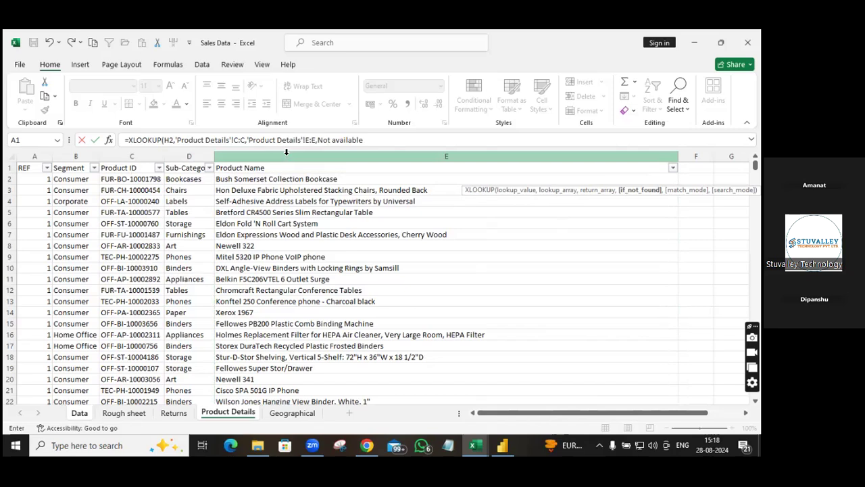
pyautogui.write(',')
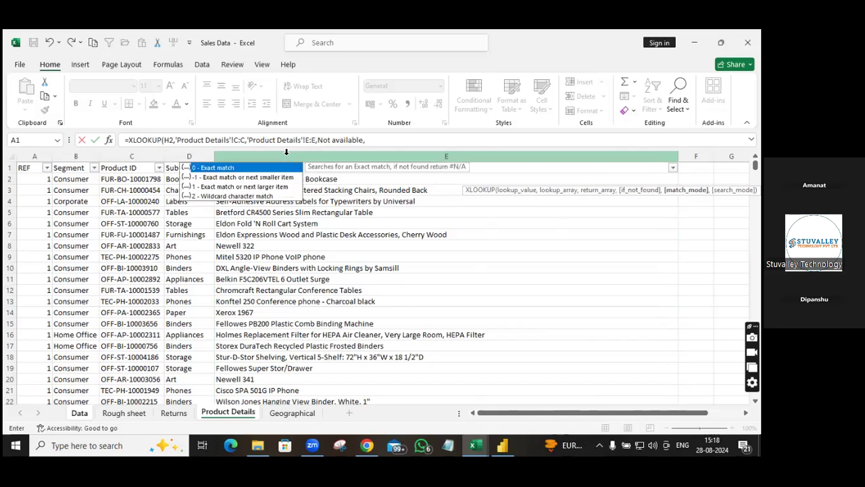
pyautogui.write('0)')
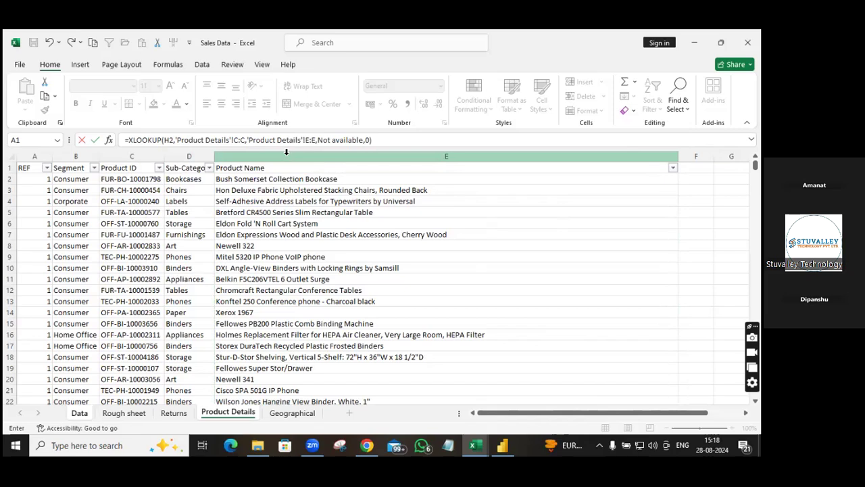
pyautogui.press('Return')
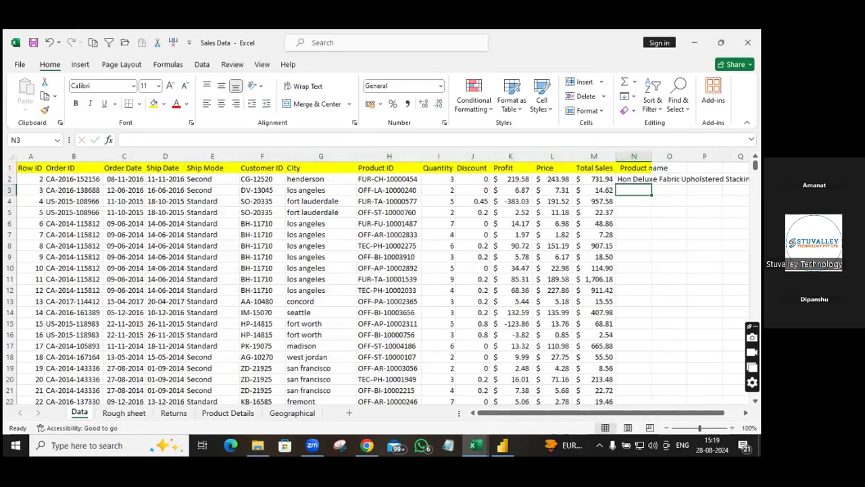
# - Autofit the Product name column and fill the N2 formula down through all data rows
pyautogui.doubleClick(652, 156)
pyautogui.press('Right')
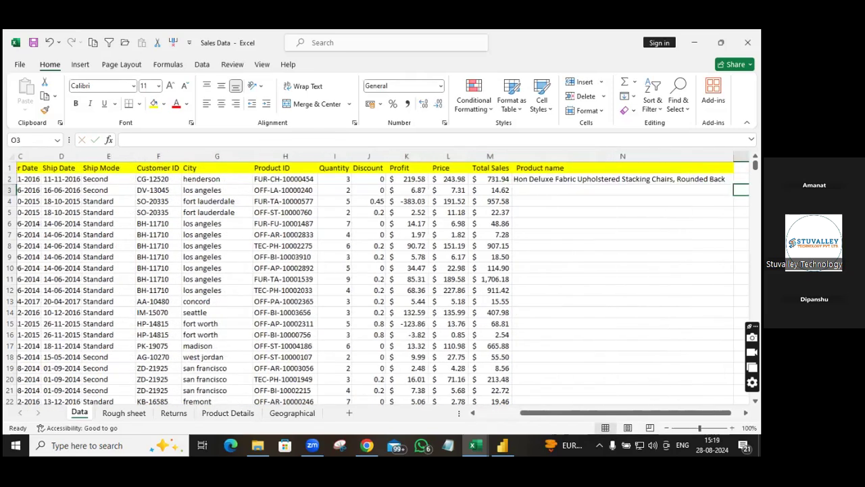
pyautogui.click(598, 179)
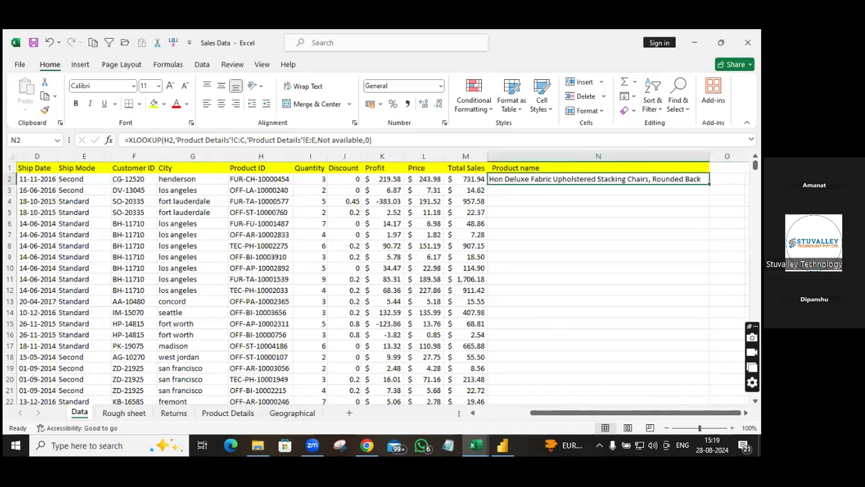
pyautogui.doubleClick(709, 184)
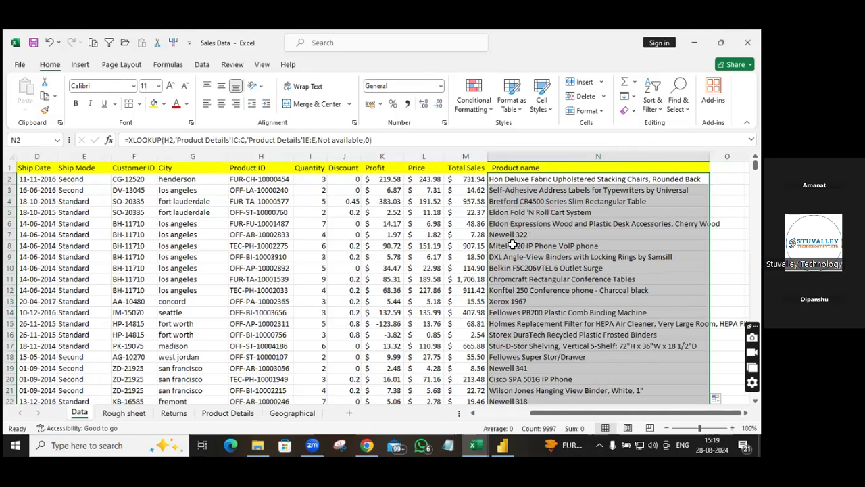
# - Inspect the Total Sales formula in cell M2 and the cells it references
pyautogui.click(728, 168)
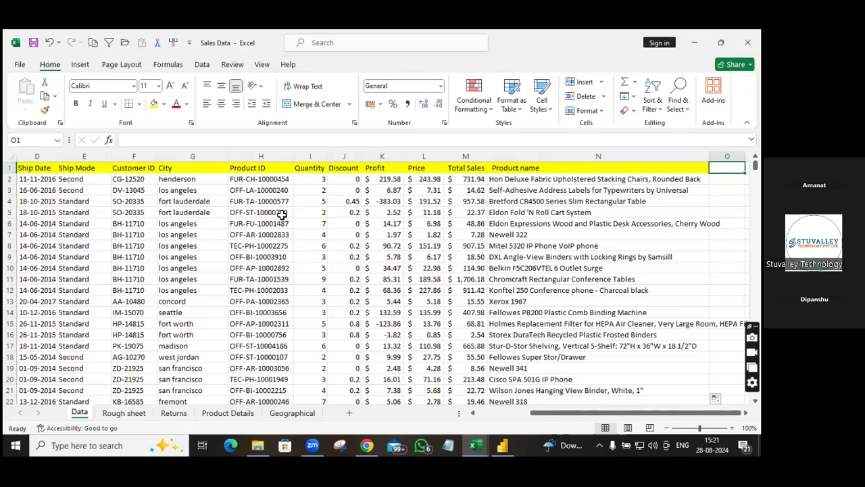
pyautogui.click(466, 178)
pyautogui.doubleClick(466, 179)
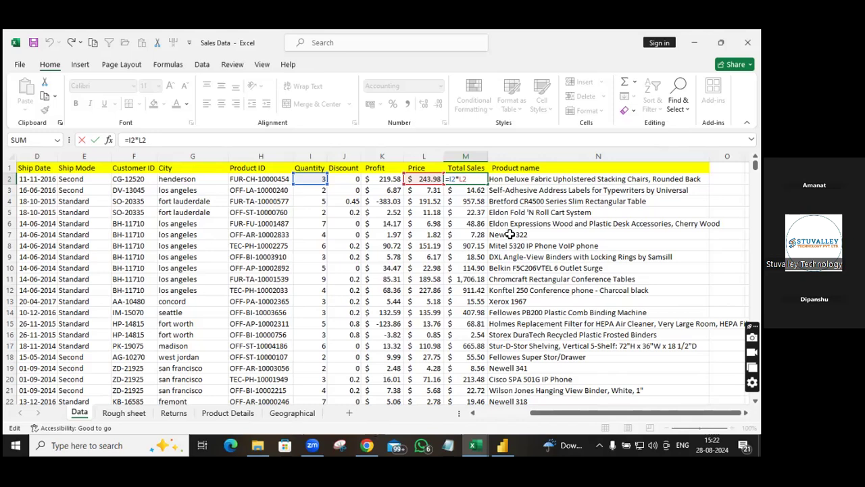
pyautogui.press('Return')
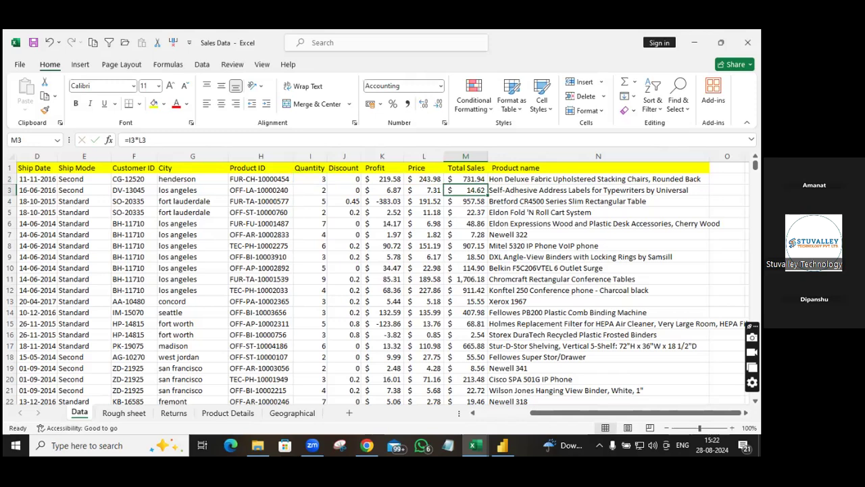
# - Add the header "Segment" in cell O1 of the Data sheet
pyautogui.click(727, 167)
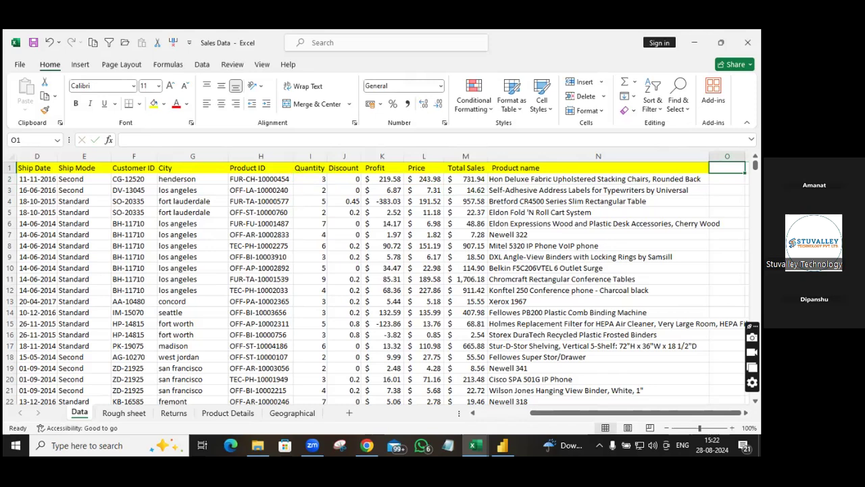
pyautogui.write('Seg')
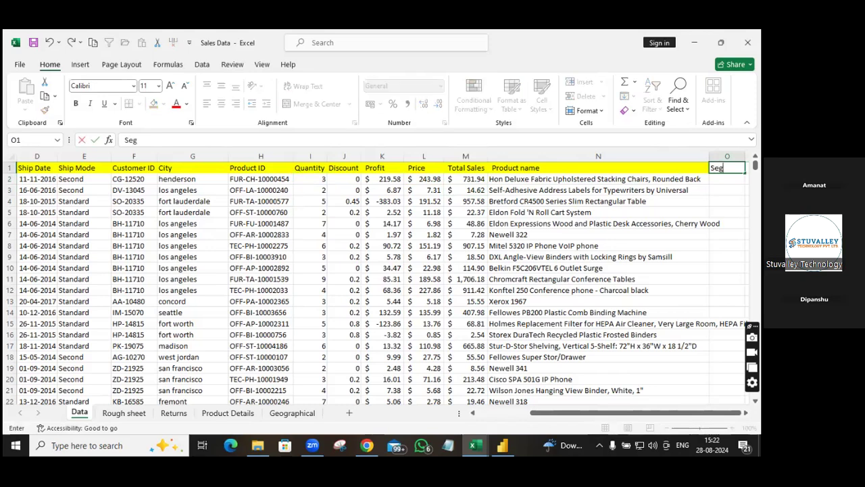
pyautogui.write('ment')
pyautogui.press('Return')
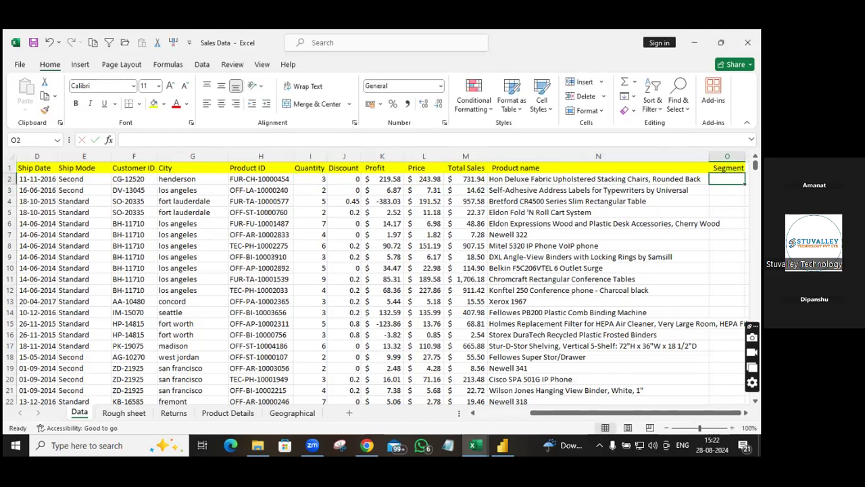
# - Start a VLOOKUP in O2 with H2 as lookup value and Product Details columns B:E as table array
pyautogui.write('=')
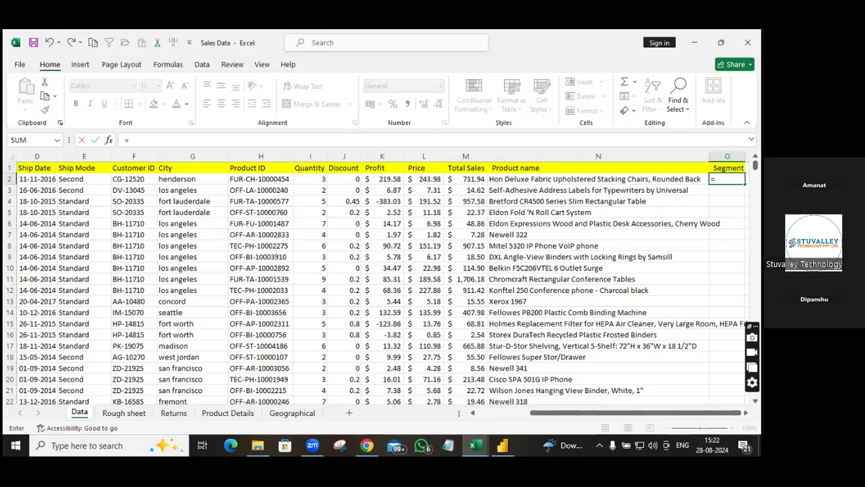
pyautogui.write('vloo')
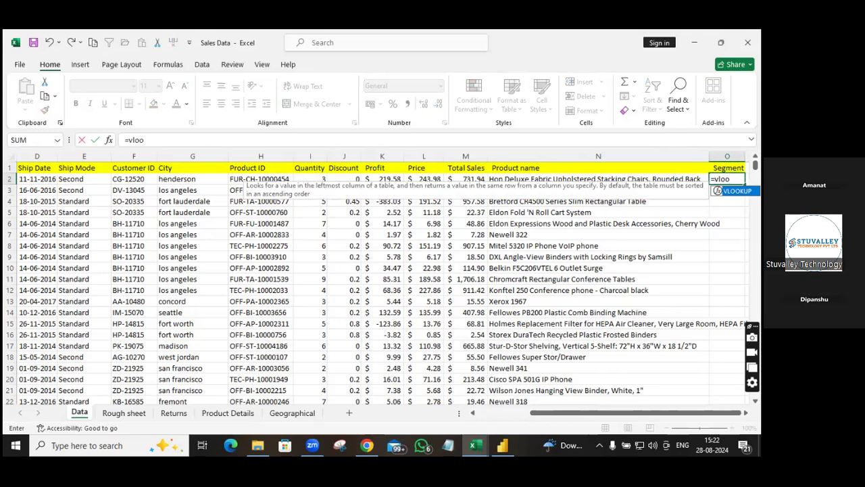
pyautogui.write('kup(')
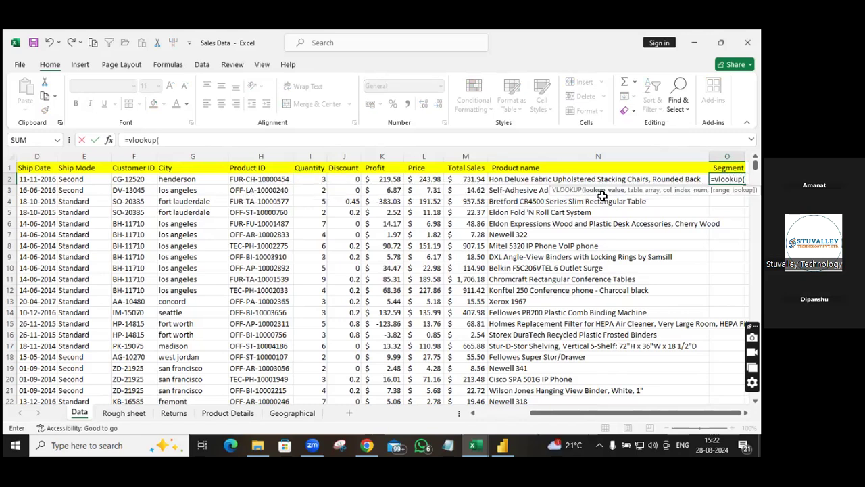
pyautogui.click(270, 180)
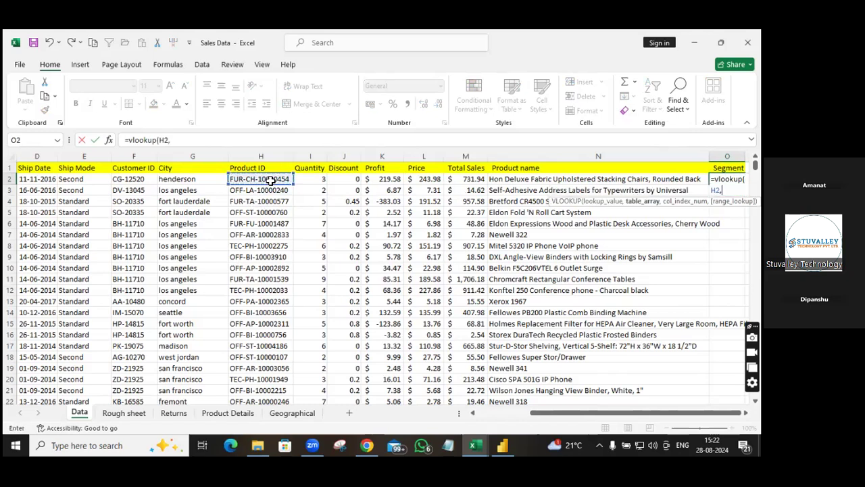
pyautogui.click(224, 413)
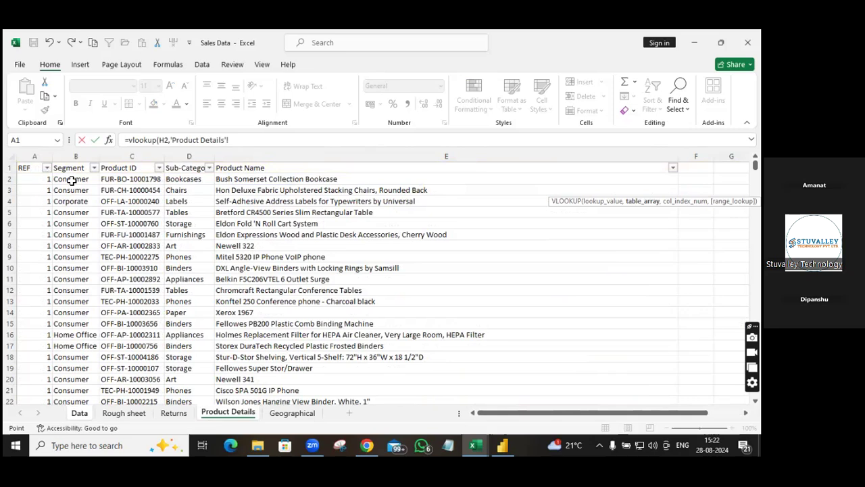
pyautogui.moveTo(75, 158); pyautogui.dragTo(223, 158)
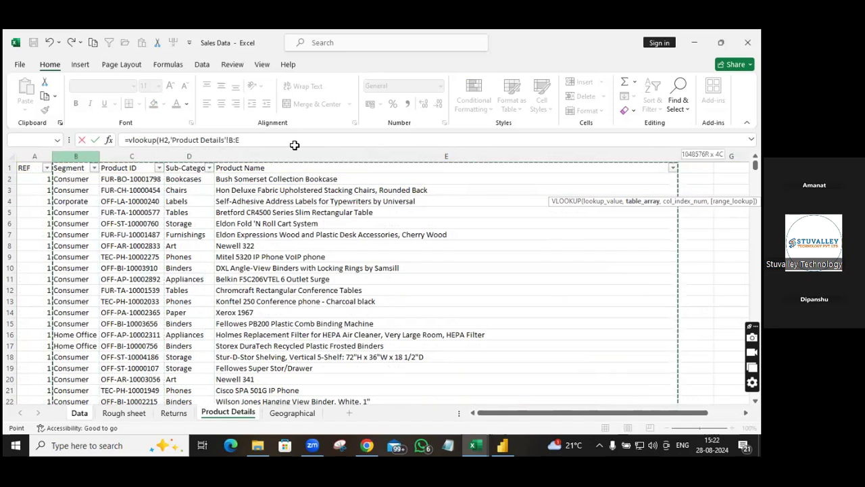
pyautogui.moveTo(295, 146); pyautogui.dragTo(308, 146)
pyautogui.write(',')
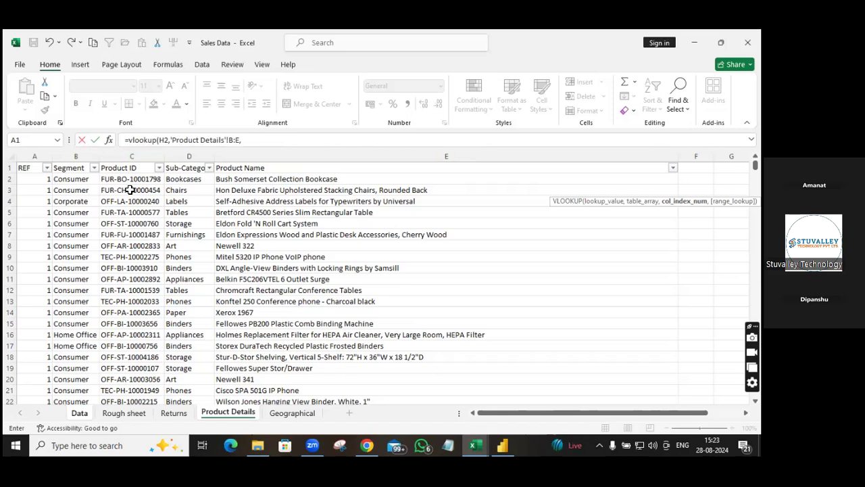
# - Change the function in the O2 formula to XLOOKUP and remove the Product Details B:E reference after H2
pyautogui.click(133, 141)
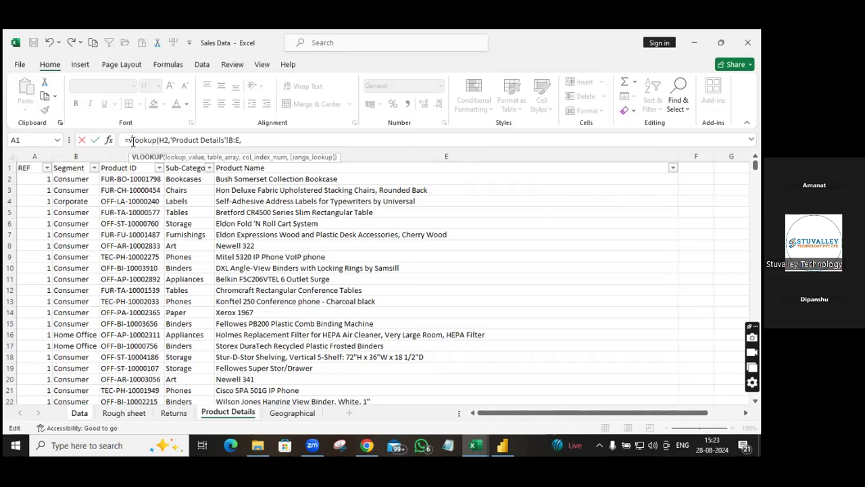
pyautogui.press('BackSpace')
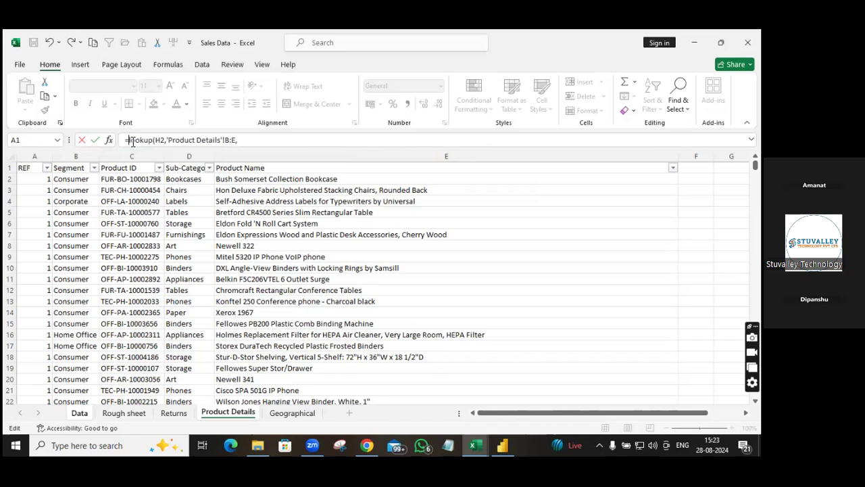
pyautogui.write('x')
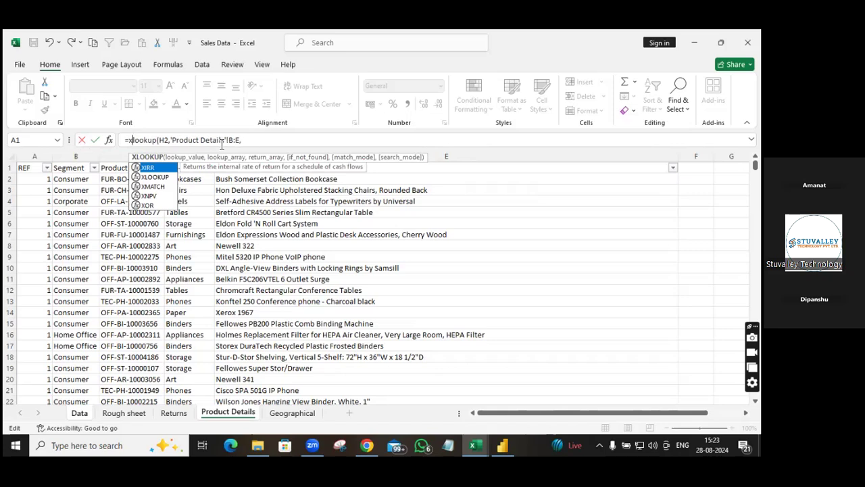
pyautogui.press('BackSpace')
pyautogui.press('BackSpace')
pyautogui.press('BackSpace')
pyautogui.press('BackSpace')
pyautogui.press('BackSpace')
pyautogui.press('BackSpace')
pyautogui.press('BackSpace')
pyautogui.press('BackSpace')
pyautogui.press('BackSpace')
pyautogui.press('BackSpace')
pyautogui.press('BackSpace')
pyautogui.press('BackSpace')
pyautogui.press('BackSpace')
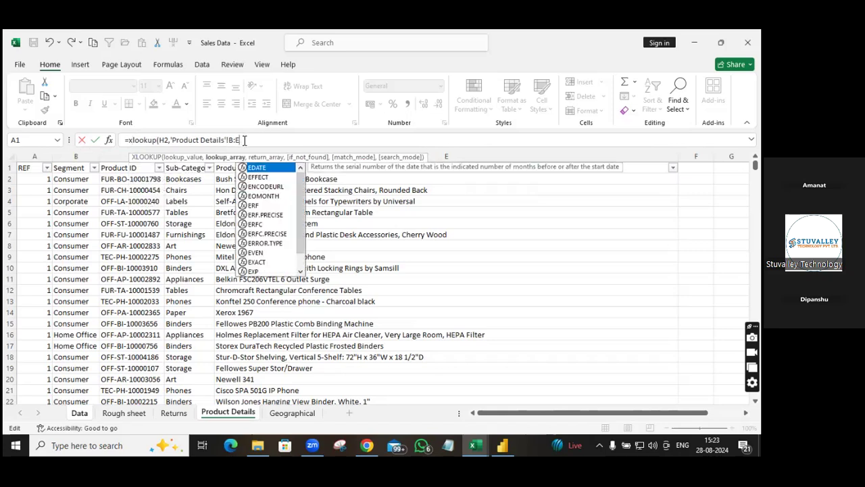
pyautogui.press('BackSpace')
pyautogui.press('BackSpace')
pyautogui.press('BackSpace')
pyautogui.press('BackSpace')
pyautogui.press('BackSpace')
pyautogui.press('BackSpace')
pyautogui.press('BackSpace')
pyautogui.press('BackSpace')
pyautogui.press('BackSpace')
pyautogui.press('BackSpace')
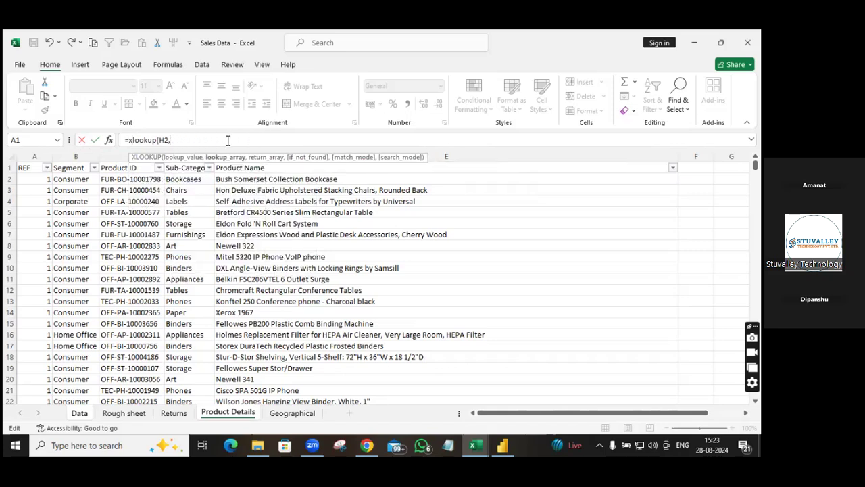
# - Complete the XLOOKUP with Product Details column C as lookup array, column B as return array, Not Available if not found, and match mode 0
pyautogui.click(119, 156)
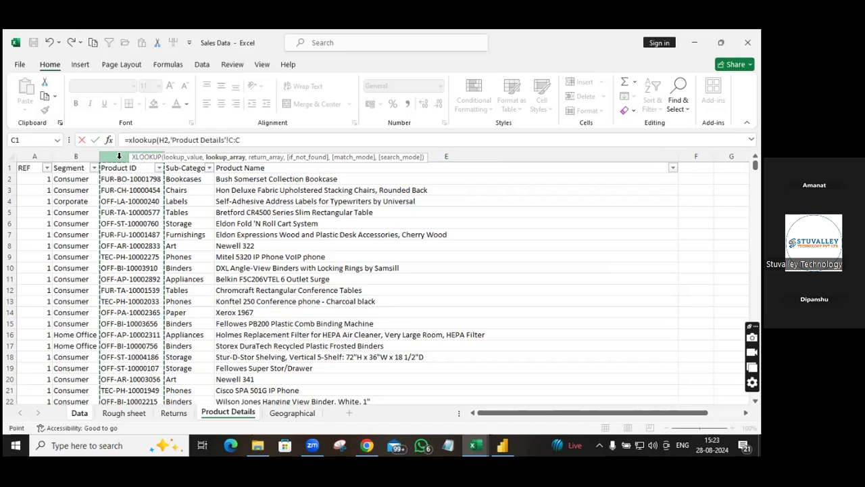
pyautogui.write(',')
pyautogui.click(73, 157)
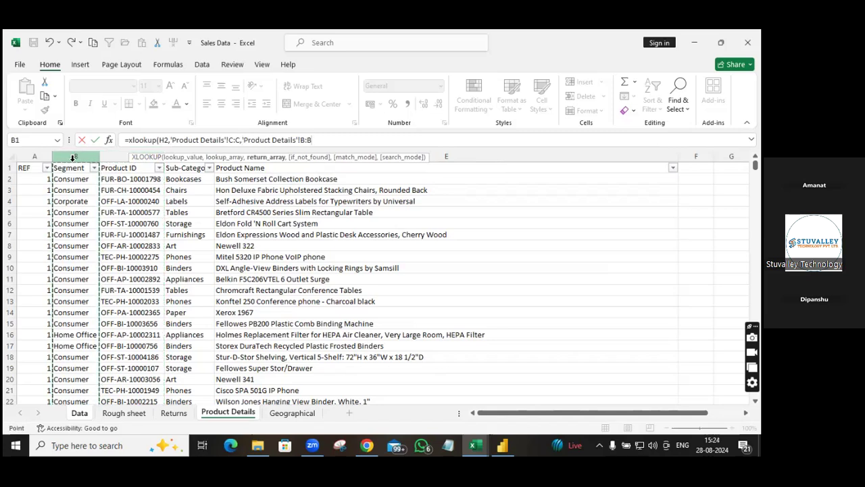
pyautogui.write(',')
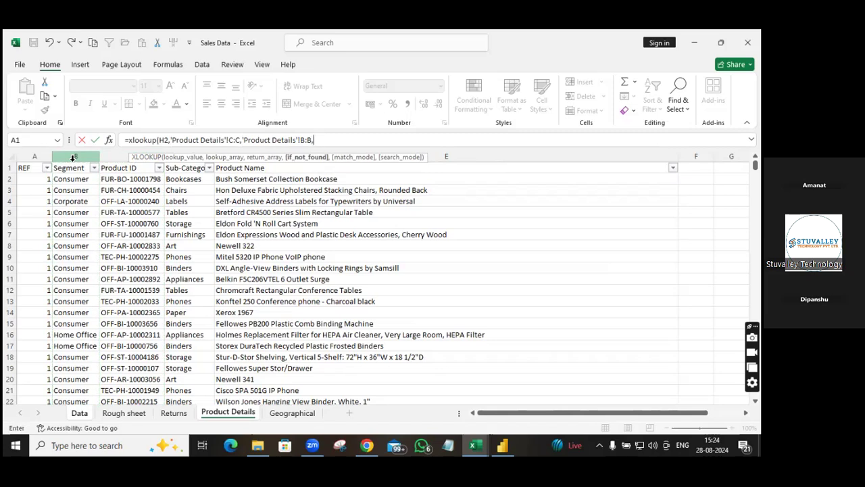
pyautogui.write('Not Available,')
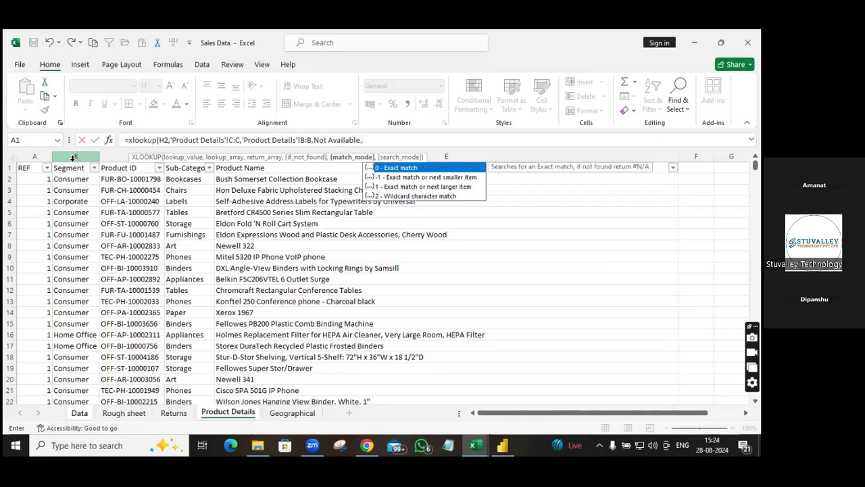
pyautogui.write('0)')
pyautogui.press('Return')
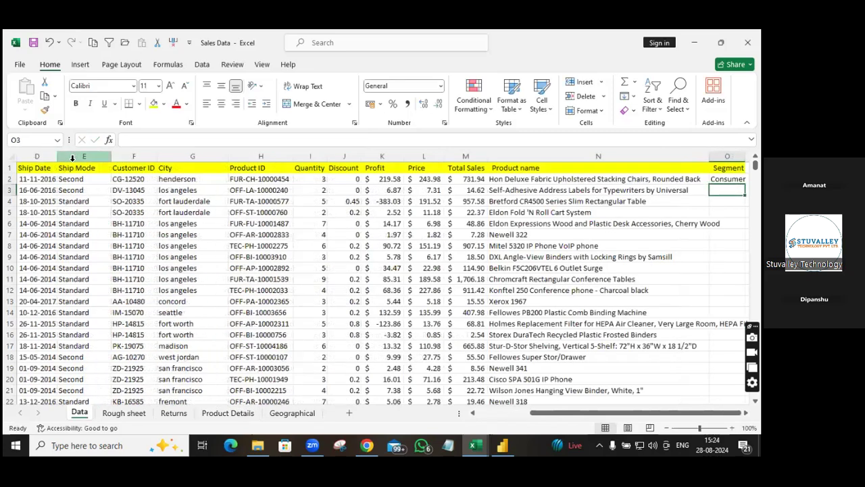
# - Fill the Segment formula in O2 down through all data rows
pyautogui.press('Right')
pyautogui.press('Right')
pyautogui.press('Right')
pyautogui.press('Right')
pyautogui.press('Right')
pyautogui.press('Right')
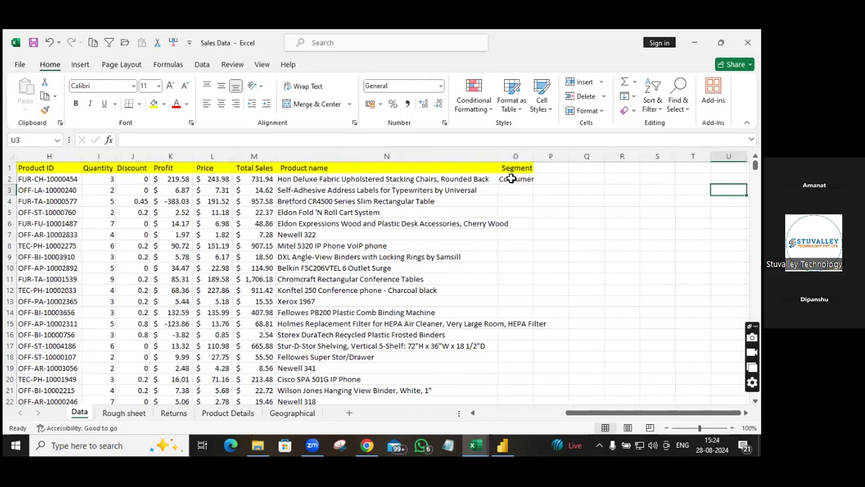
pyautogui.click(506, 179)
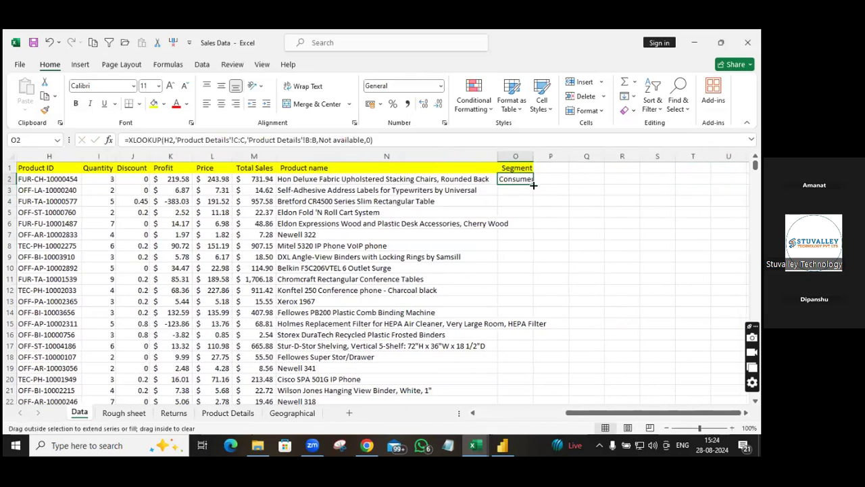
pyautogui.doubleClick(533, 185)
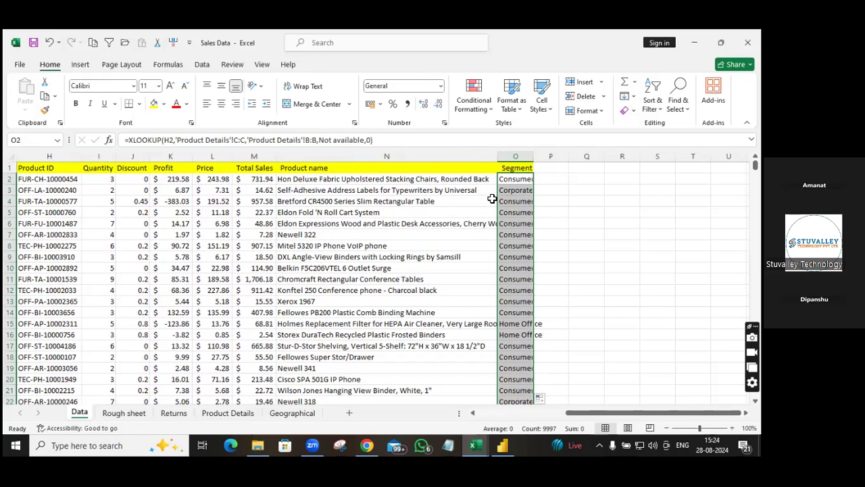
# - Add the header "Sub-Category" in cell P1 of the Data sheet
pyautogui.click(551, 170)
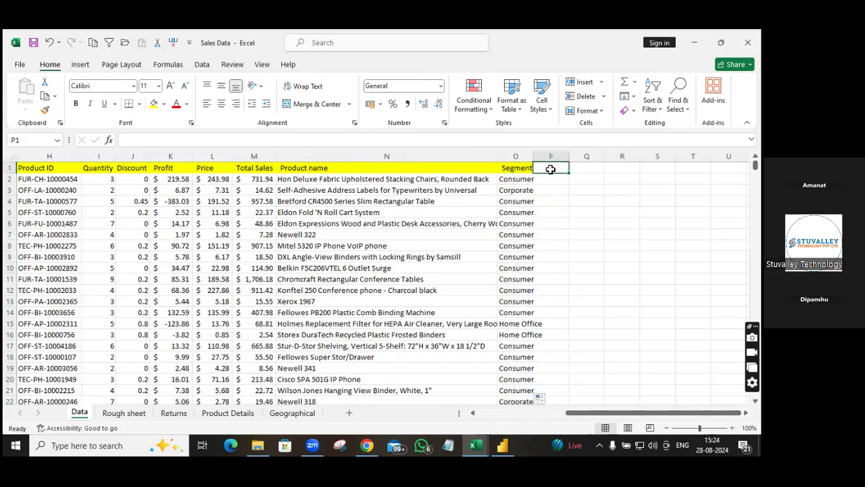
pyautogui.write('S')
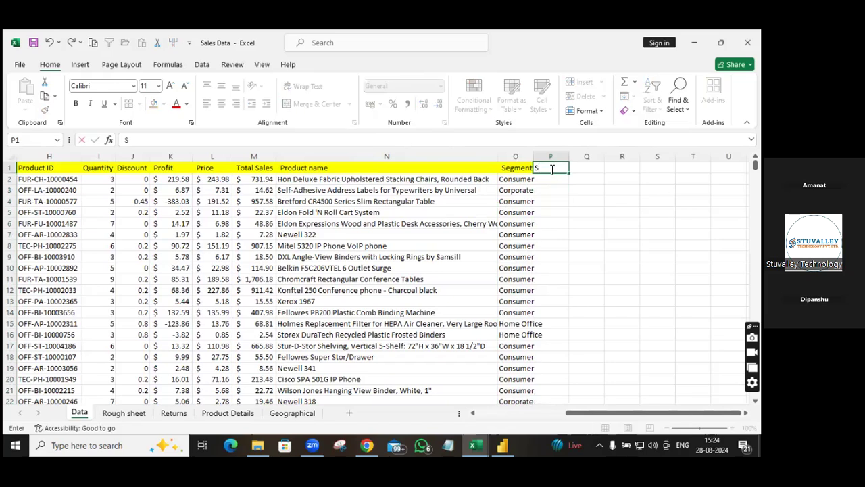
pyautogui.write('ub-Category')
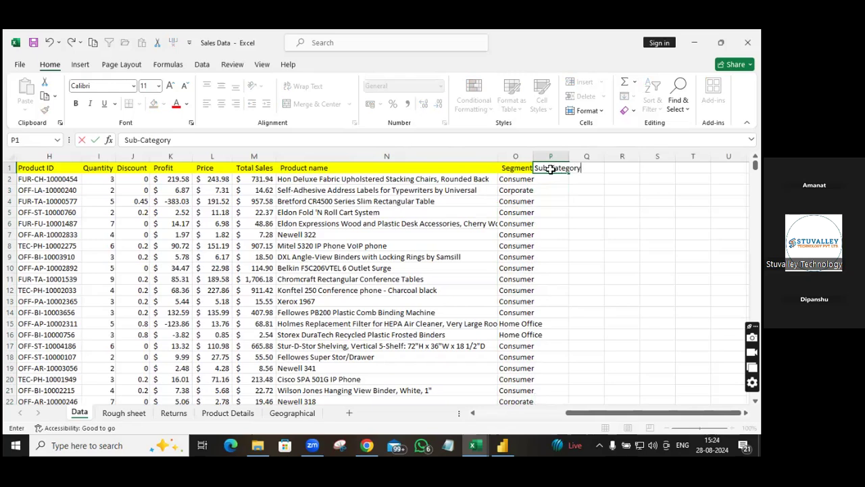
pyautogui.press('Return')
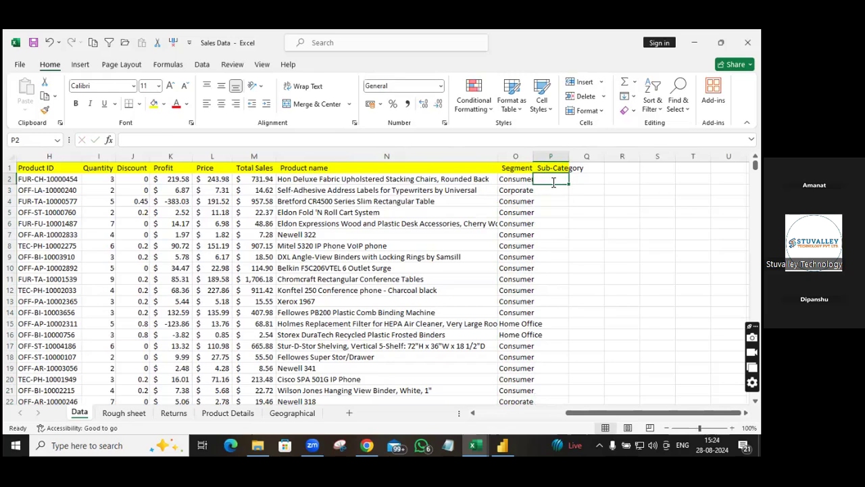
# - Start a VLOOKUP in P2 with H2 as lookup value and Product Details columns C:E as table array
pyautogui.write('=vloo')
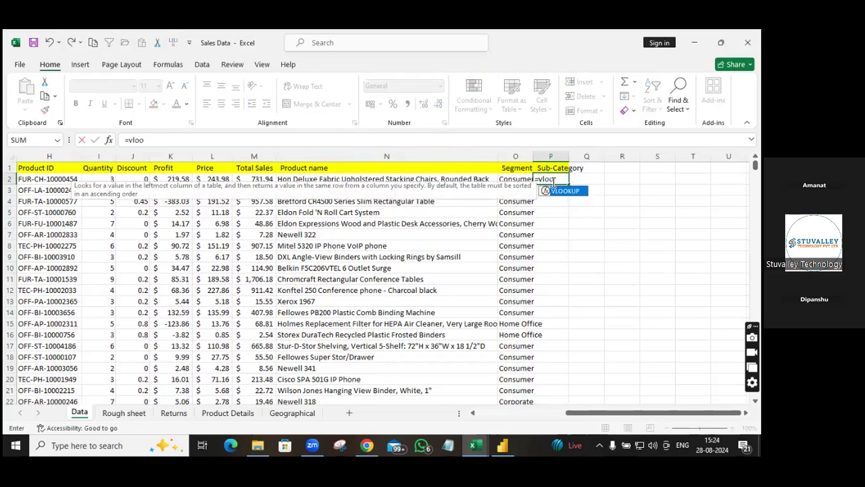
pyautogui.write('kup(')
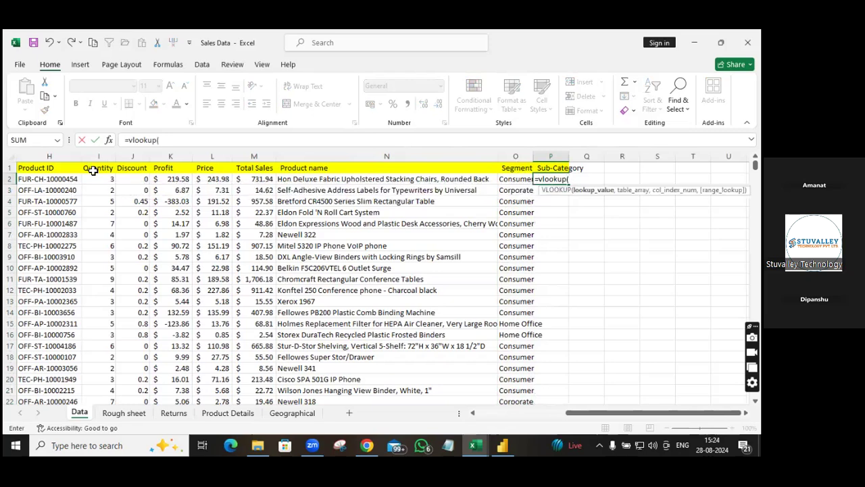
pyautogui.click(50, 179)
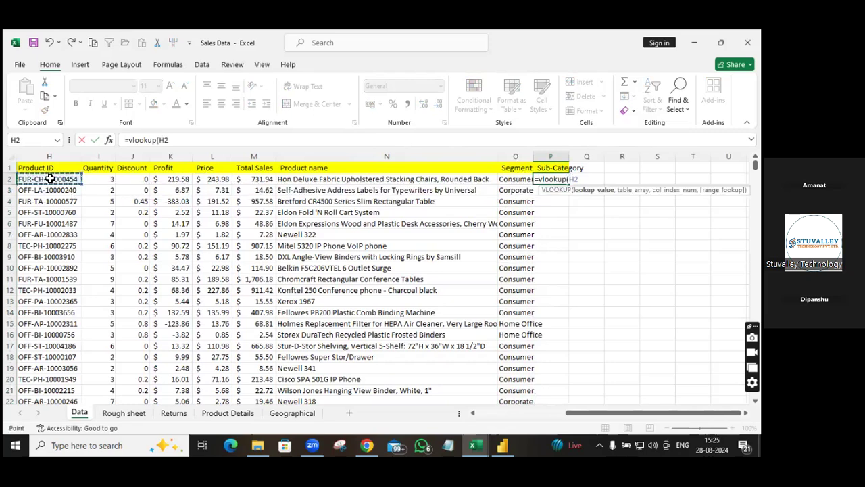
pyautogui.write(',')
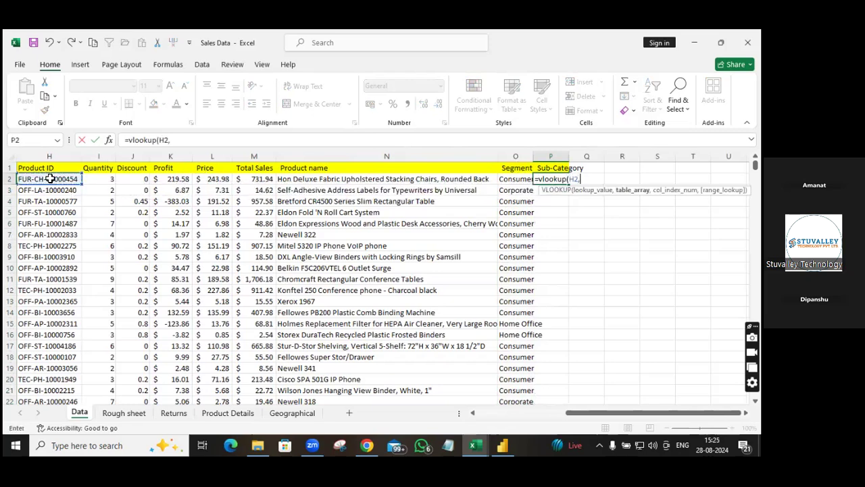
pyautogui.click(230, 413)
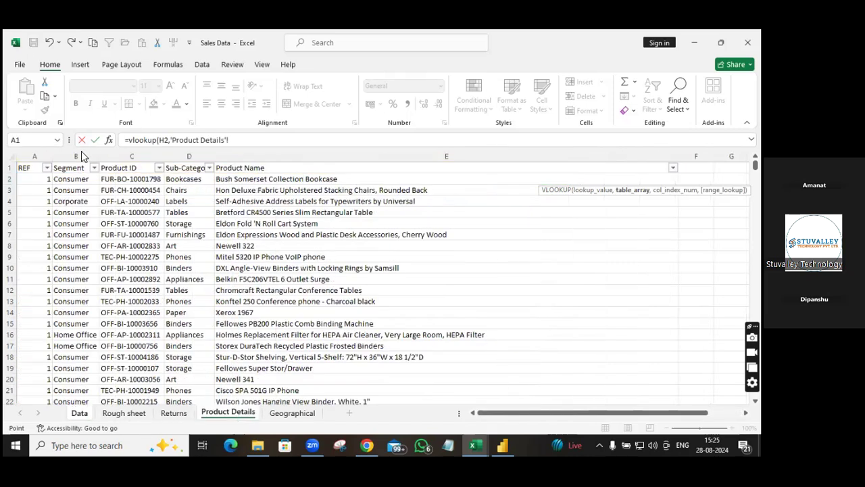
pyautogui.click(118, 156)
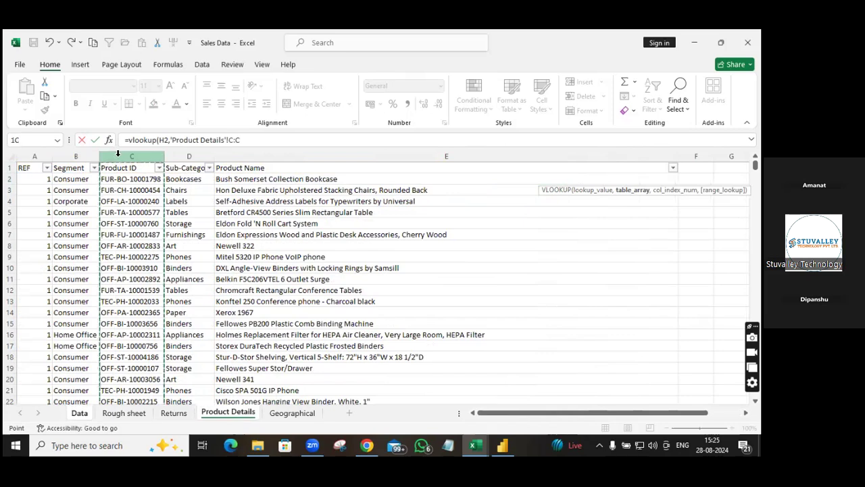
pyautogui.moveTo(118, 156); pyautogui.dragTo(302, 149)
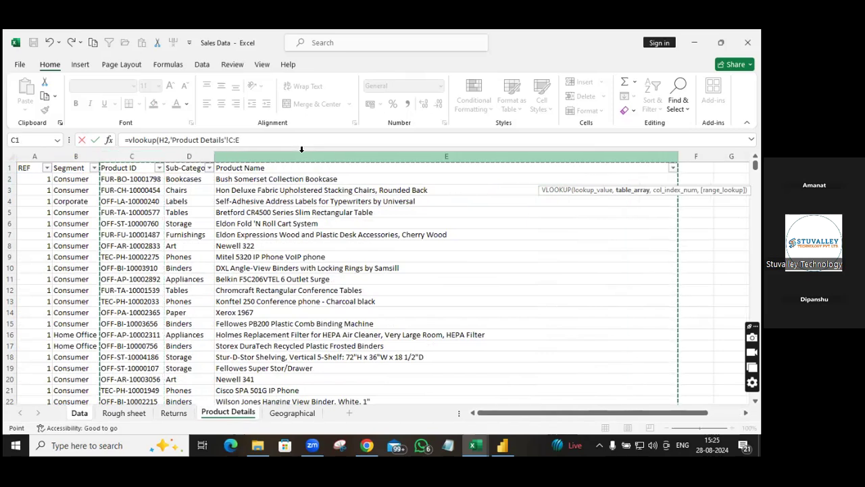
pyautogui.write(',')
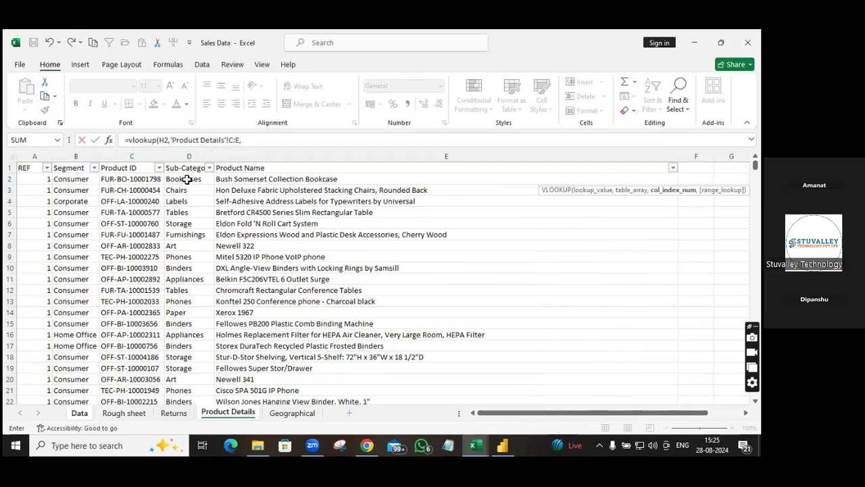
# - Complete the P2 VLOOKUP with column index 2 and range lookup 0
pyautogui.click(247, 142)
pyautogui.write('2,')
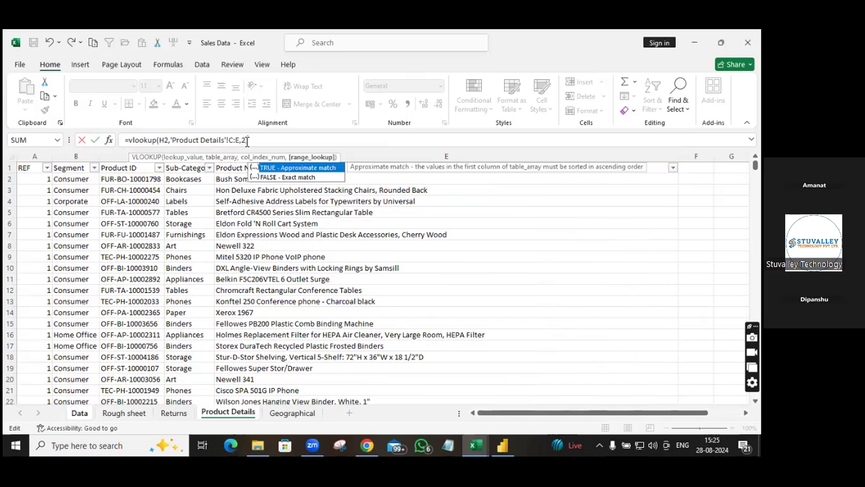
pyautogui.write('0)')
pyautogui.press('Return')
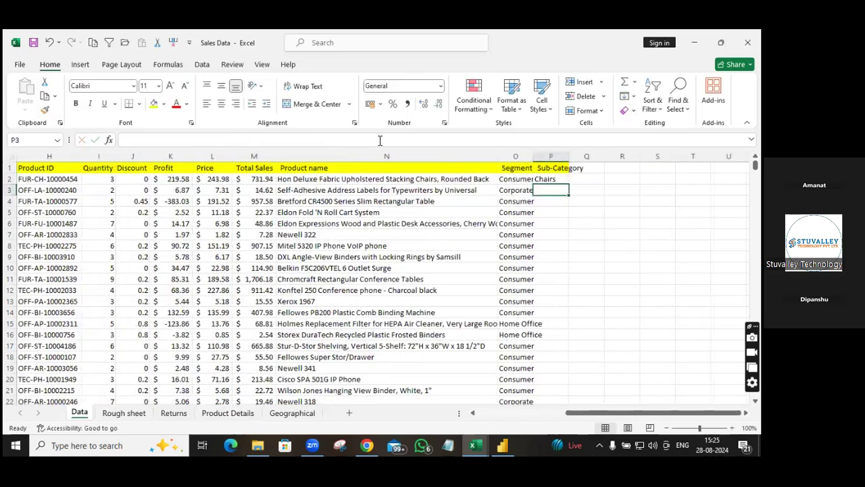
# - Fill the Sub-Category formula in P2 down through all data rows
pyautogui.click(559, 179)
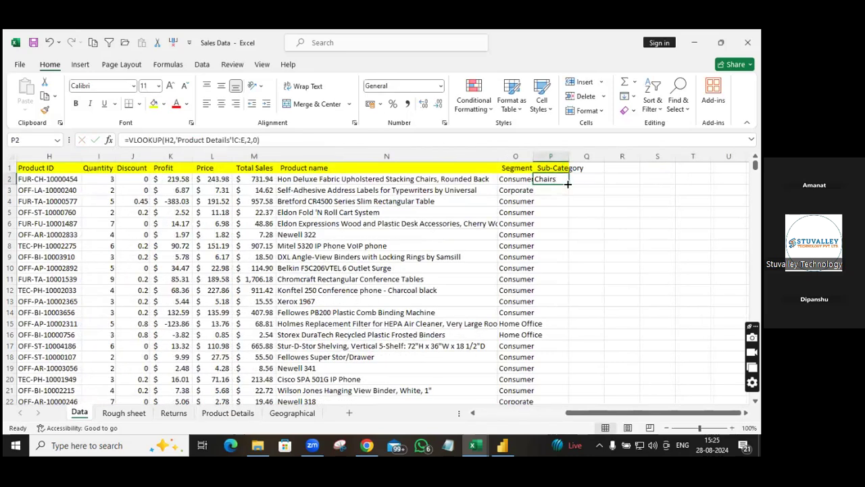
pyautogui.doubleClick(570, 183)
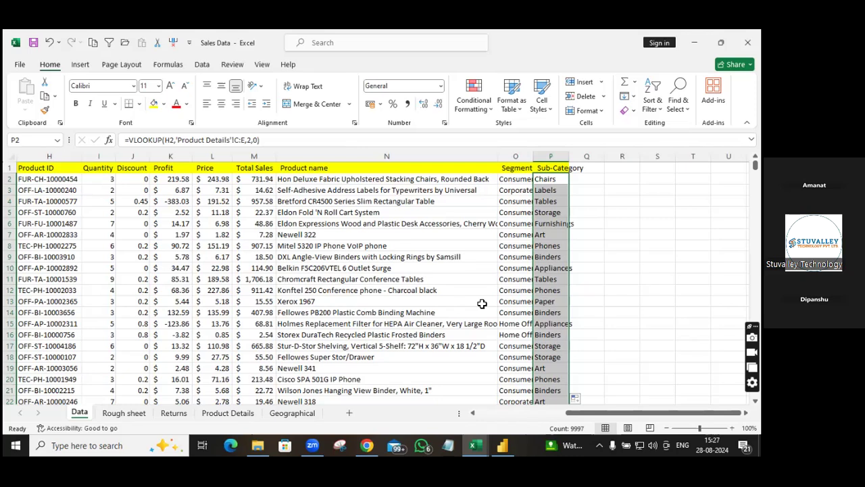
pyautogui.moveTo(366, 444)
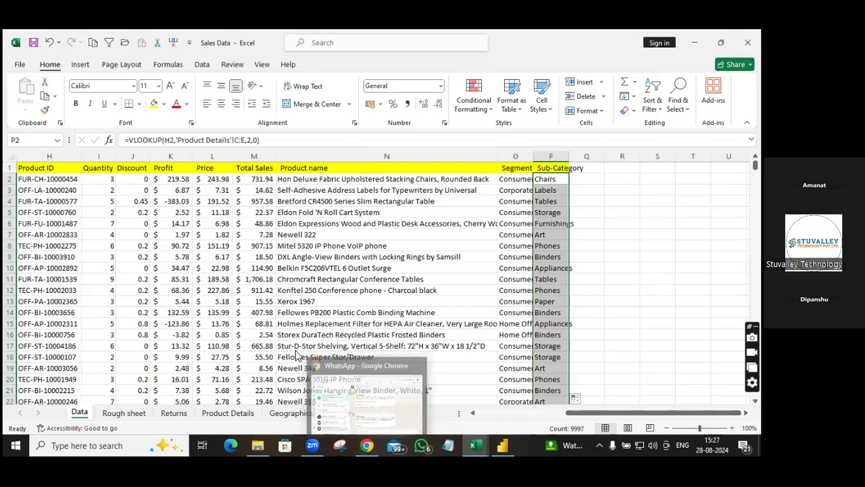
# - Review the columns of the Geographical sheet, and return to the Data sheet
pyautogui.click(482, 412)
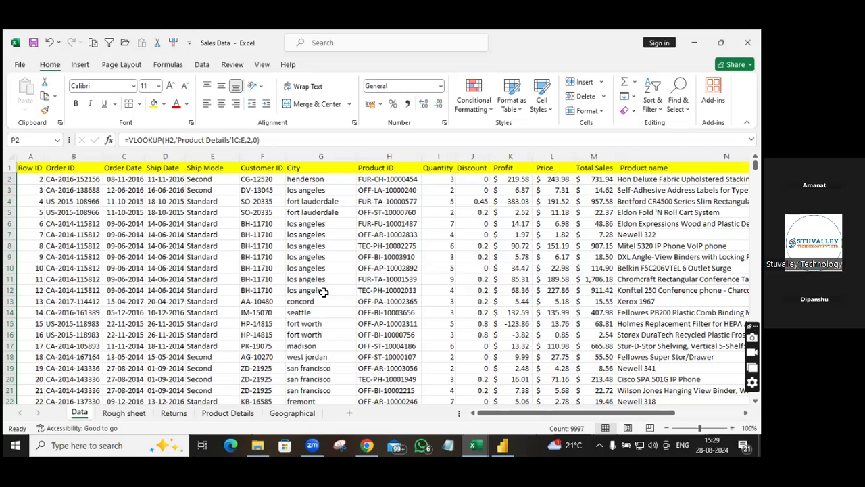
pyautogui.click(293, 414)
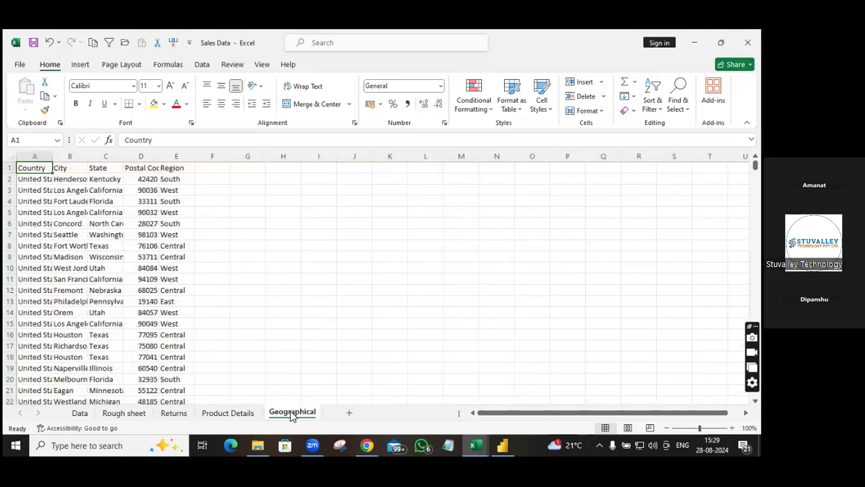
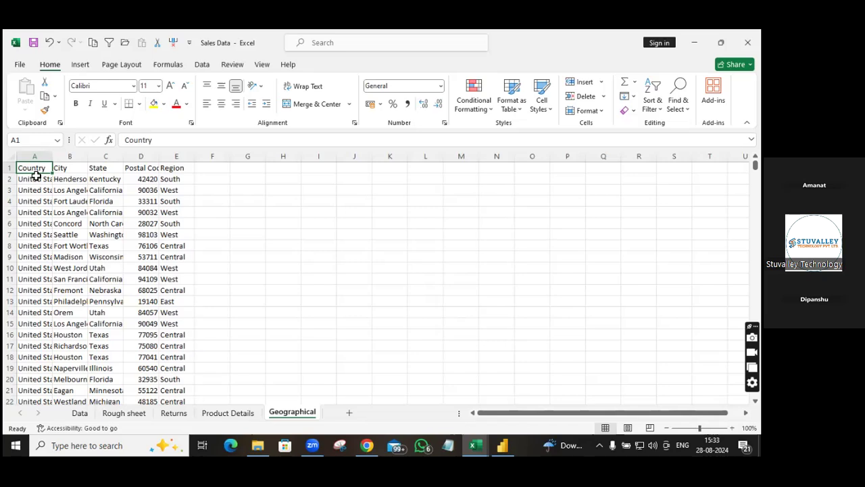
pyautogui.click(89, 414)
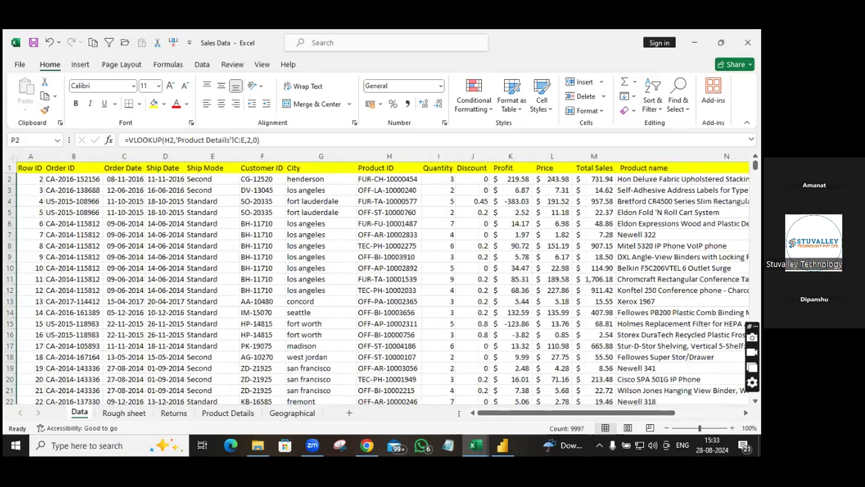
# - Add the headers "Region" in Q1 and "State" in R1 of the Data sheet
pyautogui.hscroll(5, 367, 237)
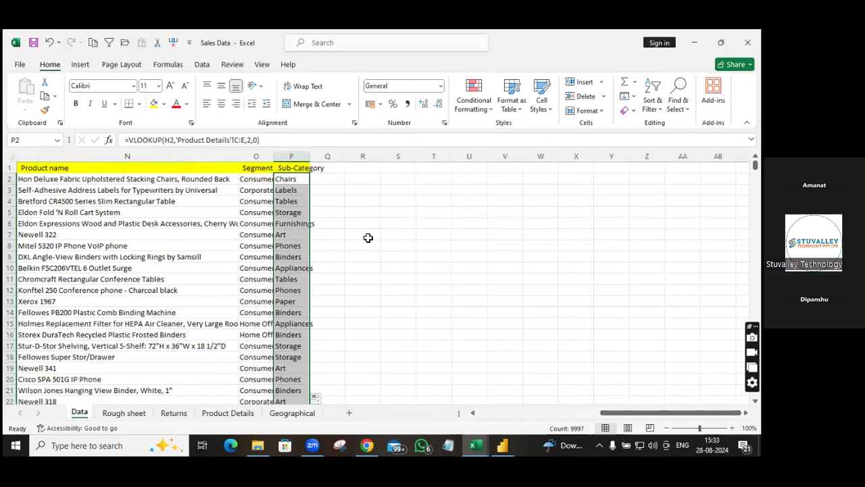
pyautogui.click(331, 169)
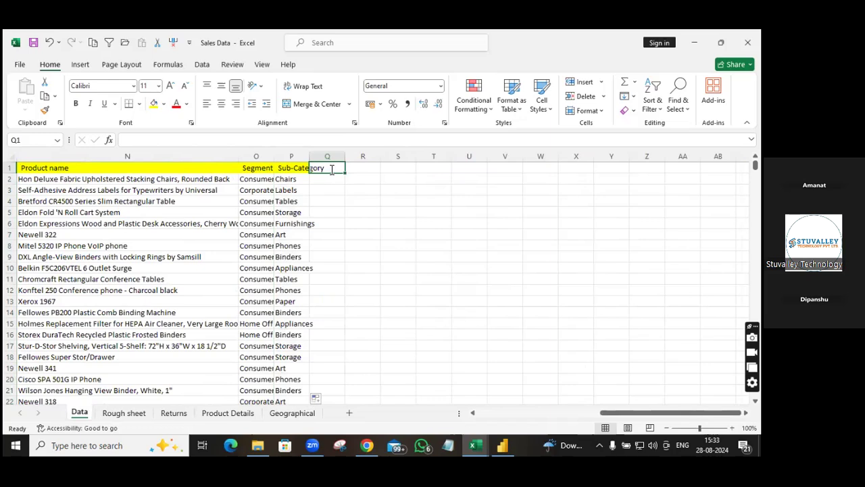
pyautogui.write('X')
pyautogui.press('BackSpace')
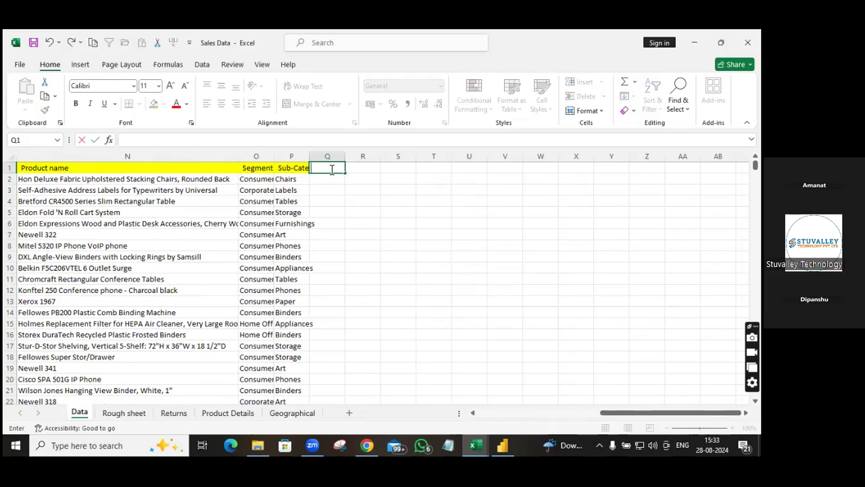
pyautogui.write('REGIO')
pyautogui.press('BackSpace')
pyautogui.press('BackSpace')
pyautogui.press('BackSpace')
pyautogui.press('BackSpace')
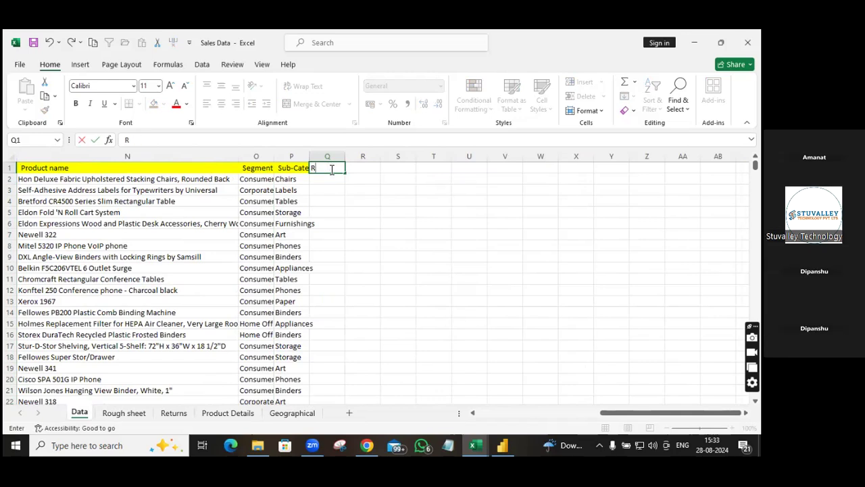
pyautogui.write('egion')
pyautogui.press('Tab')
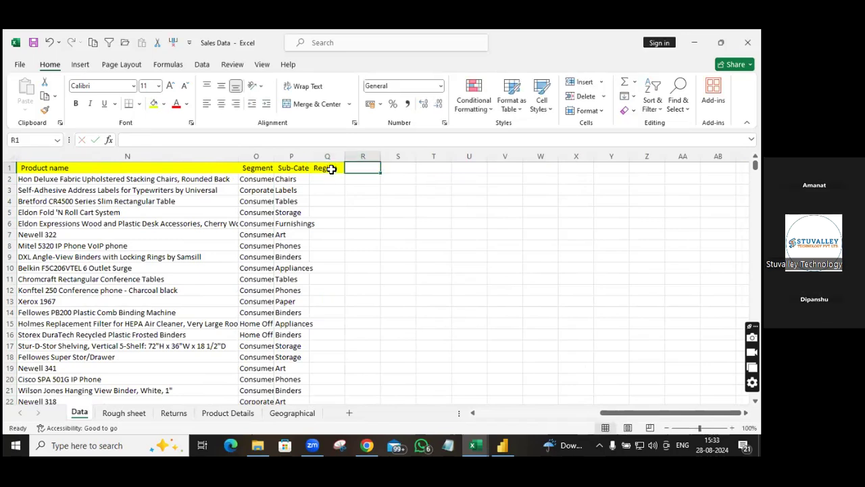
pyautogui.write('State')
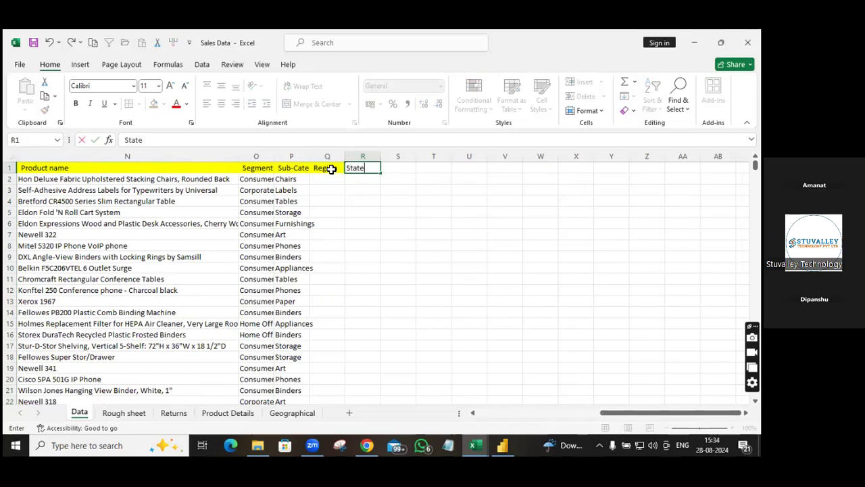
pyautogui.press('Tab')
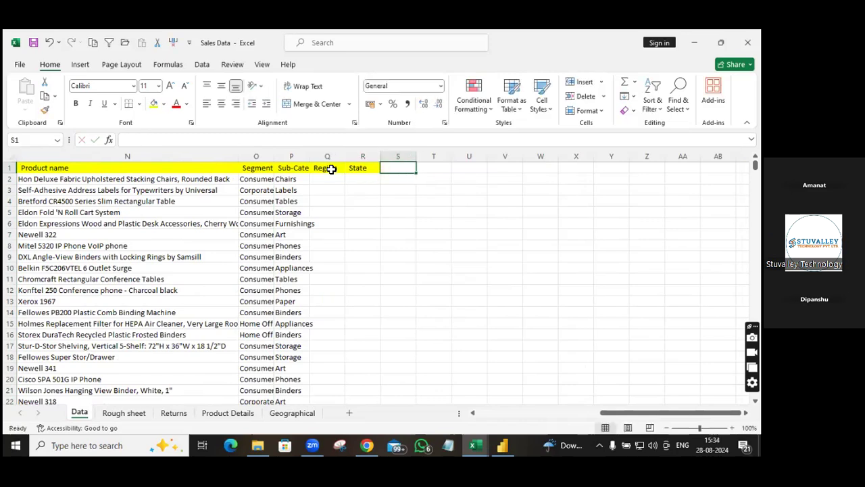
pyautogui.write('C')
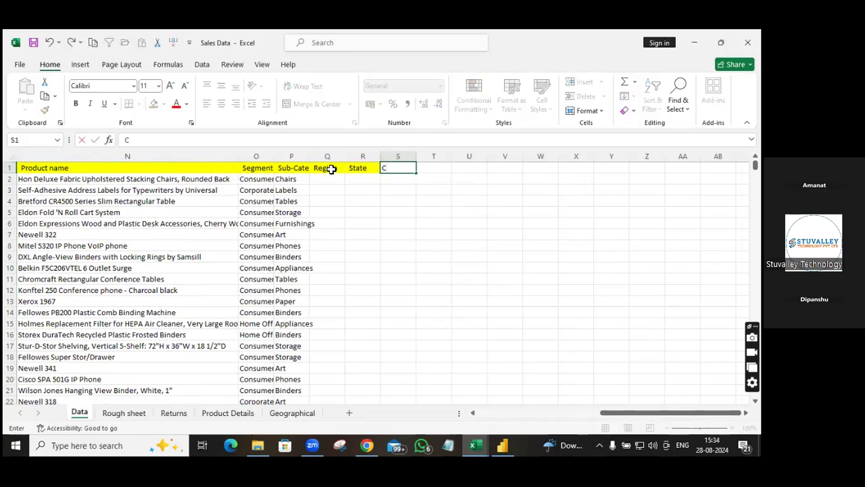
pyautogui.write('ountry')
pyautogui.press('BackSpace')
pyautogui.press('BackSpace')
pyautogui.press('BackSpace')
pyautogui.press('BackSpace')
pyautogui.press('BackSpace')
pyautogui.press('BackSpace')
pyautogui.press('BackSpace')
# - Start an XLOOKUP formula in Q2 with the city in G2 as lookup value
pyautogui.click(330, 180)
pyautogui.write('=')
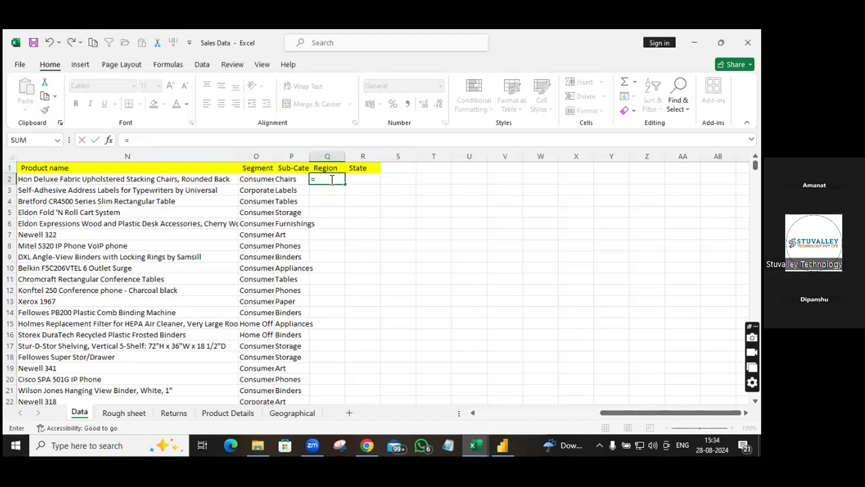
pyautogui.write('xloo')
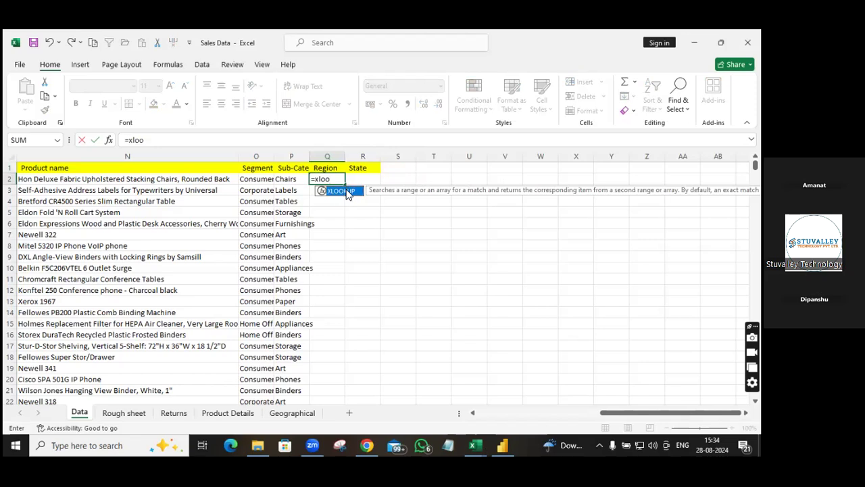
pyautogui.doubleClick(347, 193)
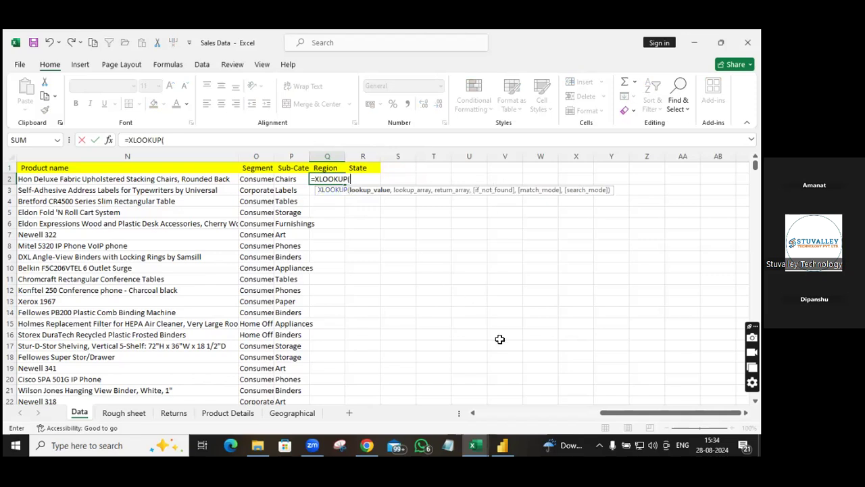
pyautogui.click(483, 413)
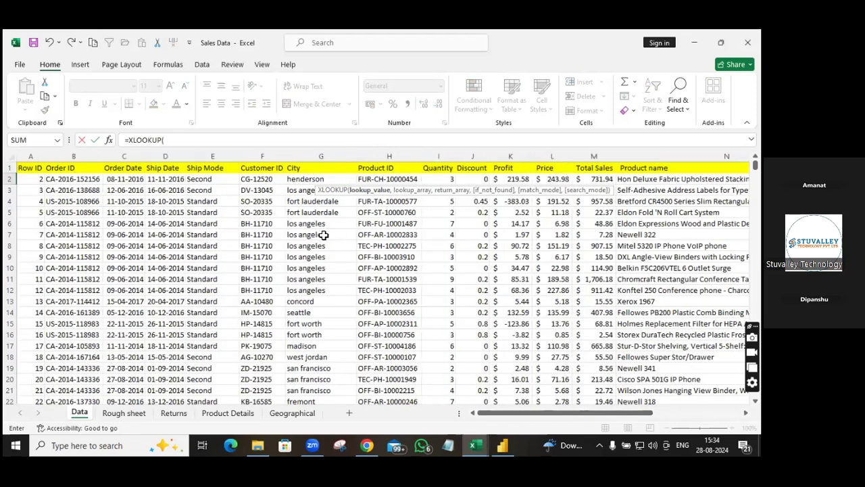
pyautogui.click(300, 179)
pyautogui.write(',')
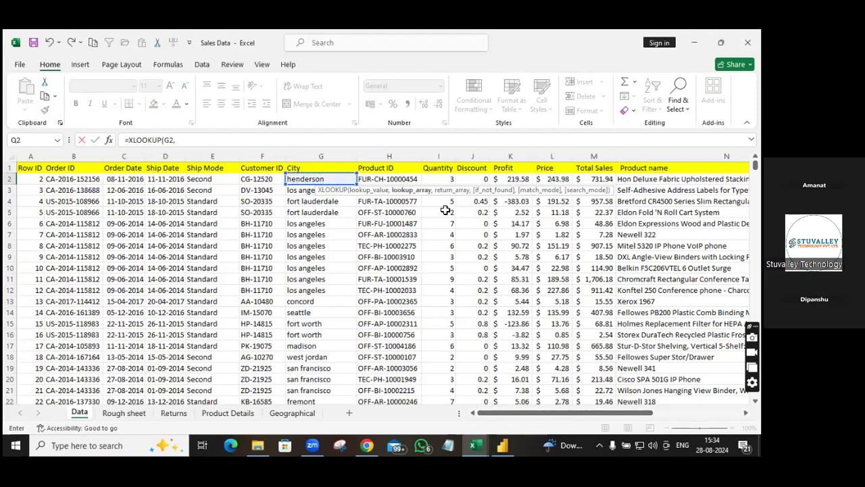
# - Set the Geographical sheet's City column B:B as lookup array and columns C:E as return array
pyautogui.click(288, 413)
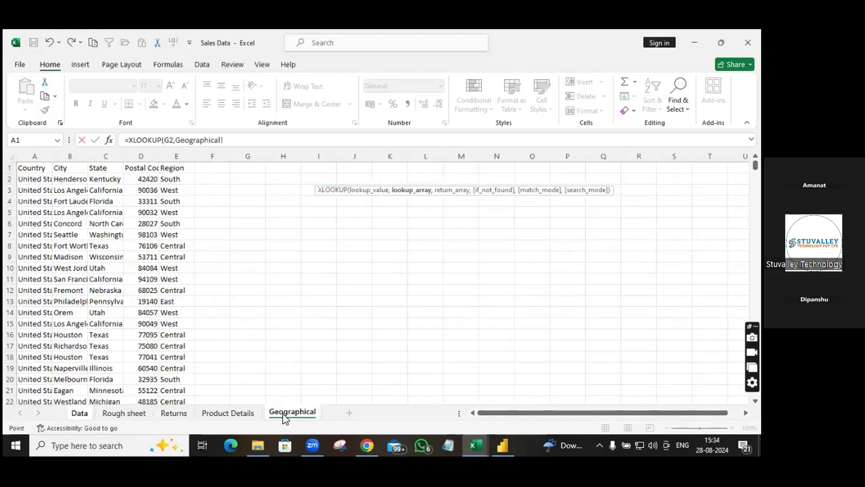
pyautogui.click(60, 155)
pyautogui.write(',')
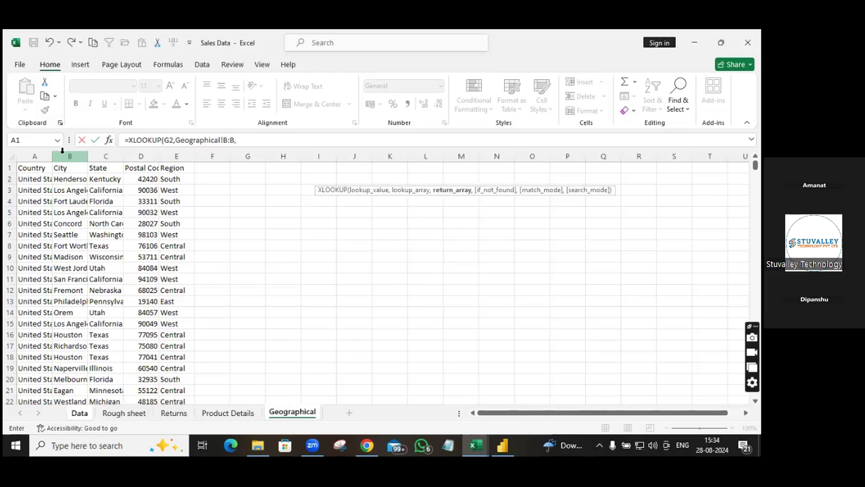
pyautogui.click(110, 157)
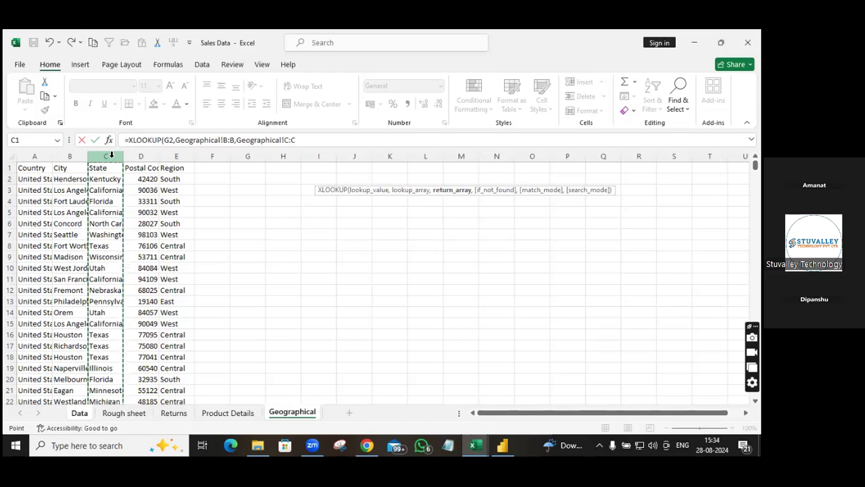
pyautogui.click(111, 156)
pyautogui.moveTo(111, 156); pyautogui.dragTo(163, 157)
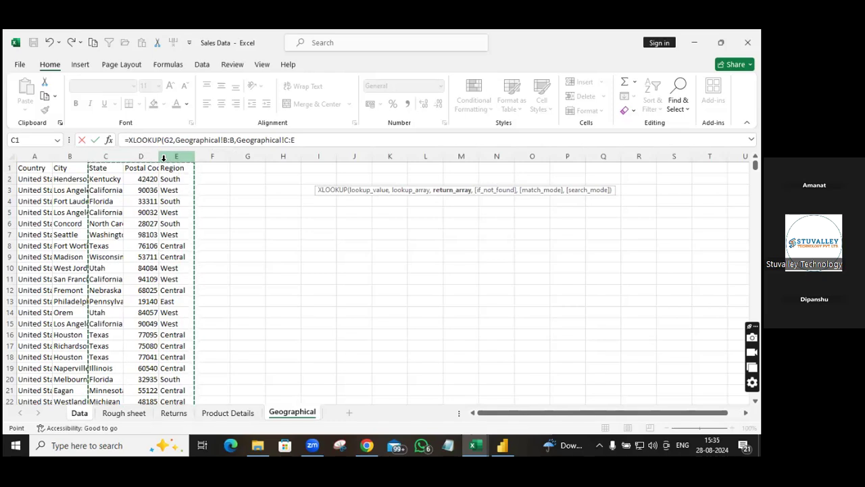
# - Add Not AVAILABLE as the if-not-found argument and 0 as match mode, and close the XLOOKUP formula
pyautogui.write(',not')
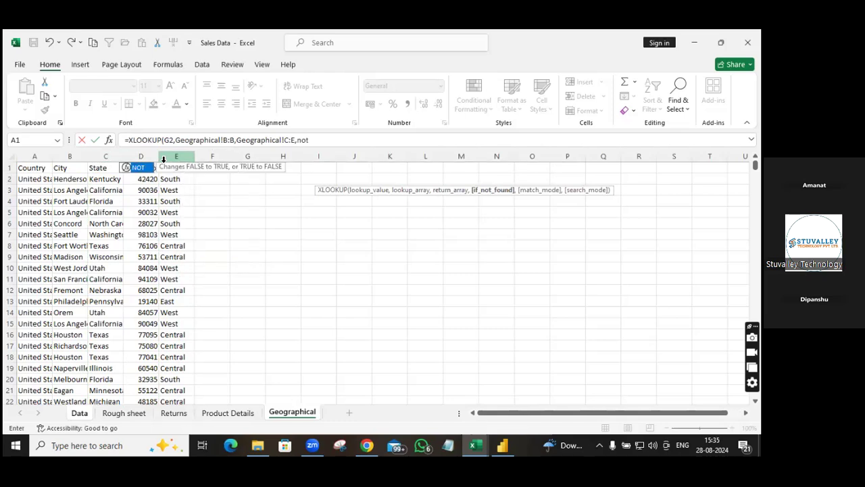
pyautogui.write(' A')
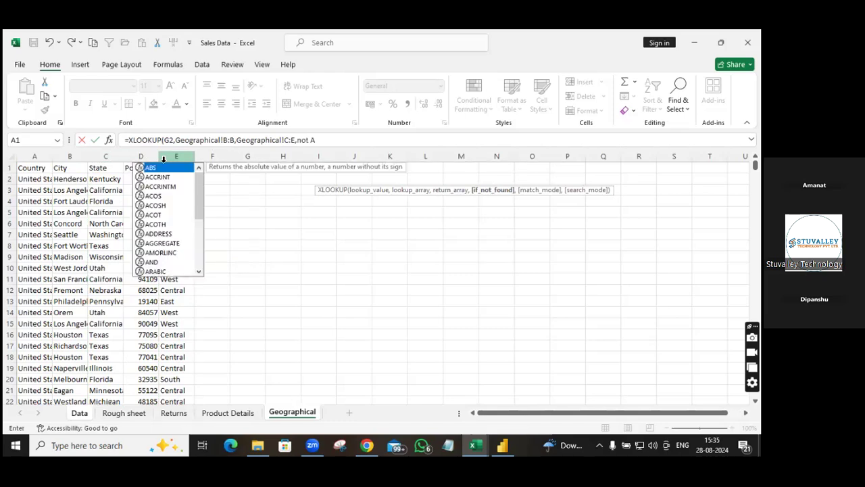
pyautogui.click(302, 140)
pyautogui.press('BackSpace')
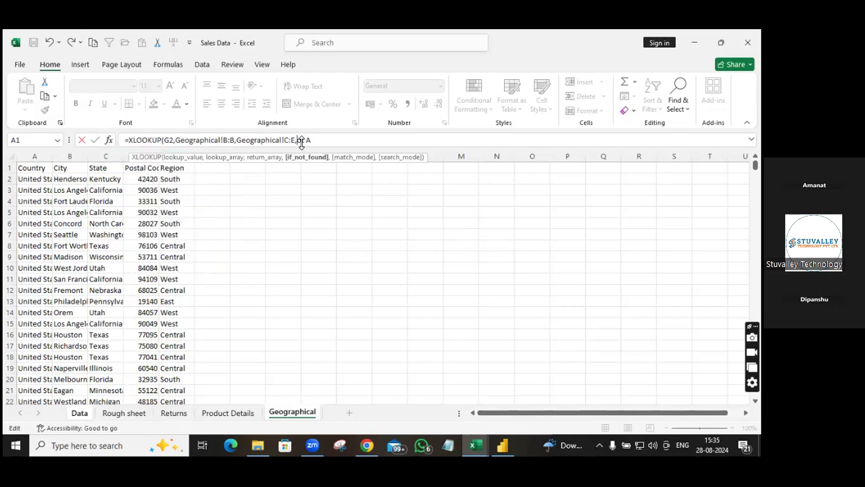
pyautogui.write('N')
pyautogui.press('BackSpace')
pyautogui.write('N')
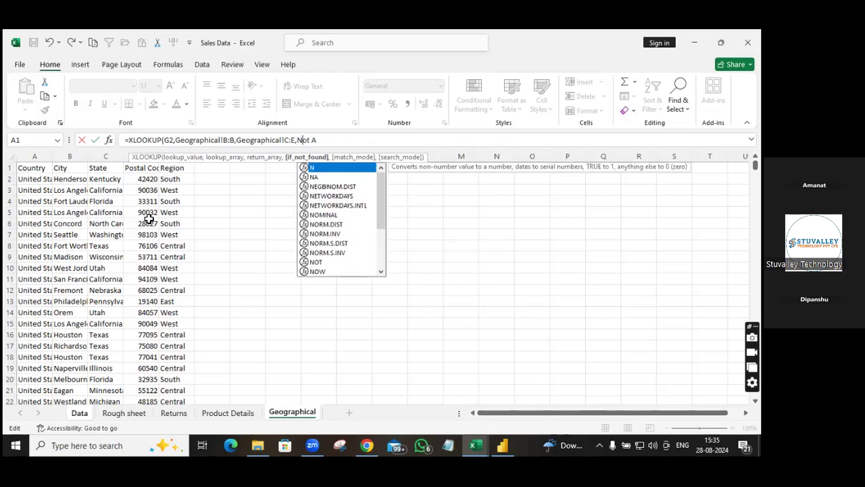
pyautogui.click(319, 142)
pyautogui.write('vAILABLE,')
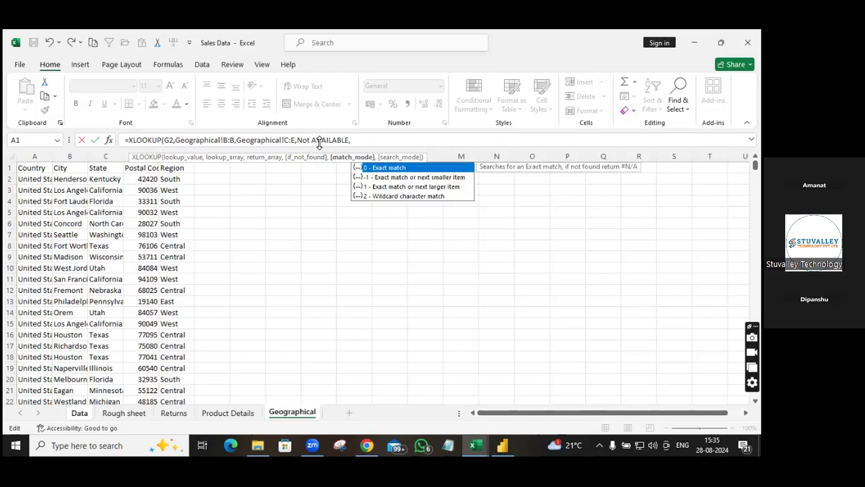
pyautogui.write('0)')
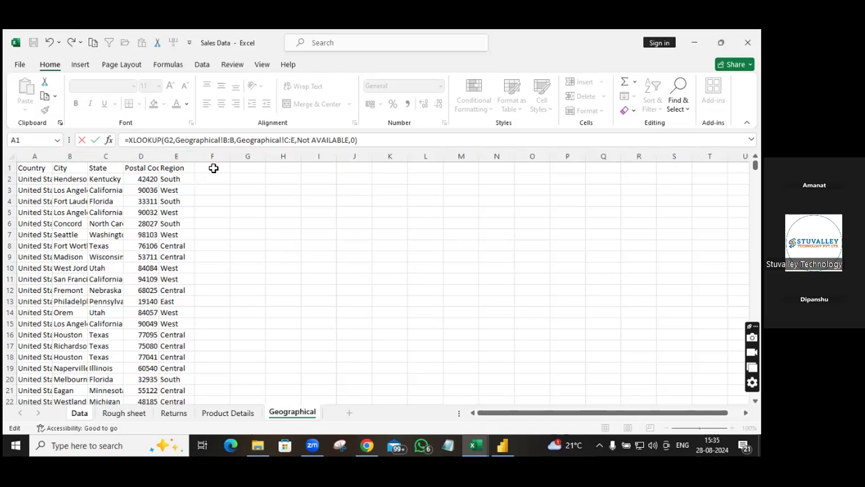
# - Make the return array reference absolute as $C:$E and enter the XLOOKUP formula in Q2
pyautogui.click(295, 141)
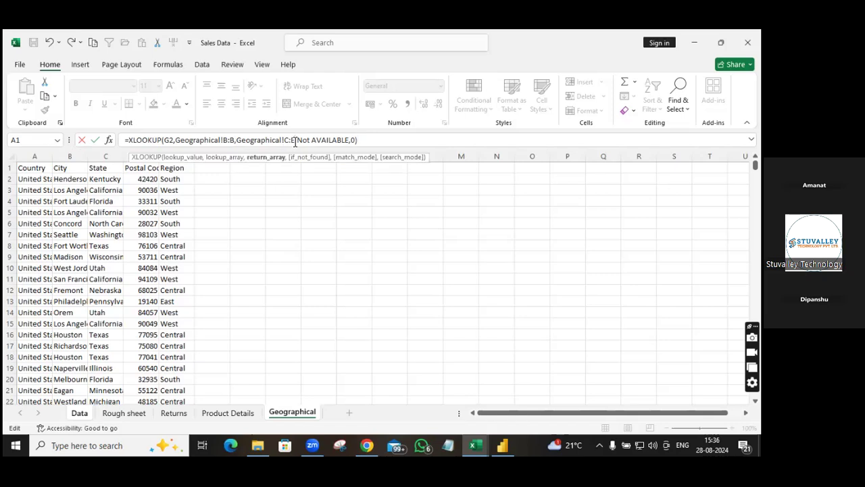
pyautogui.press('F4')
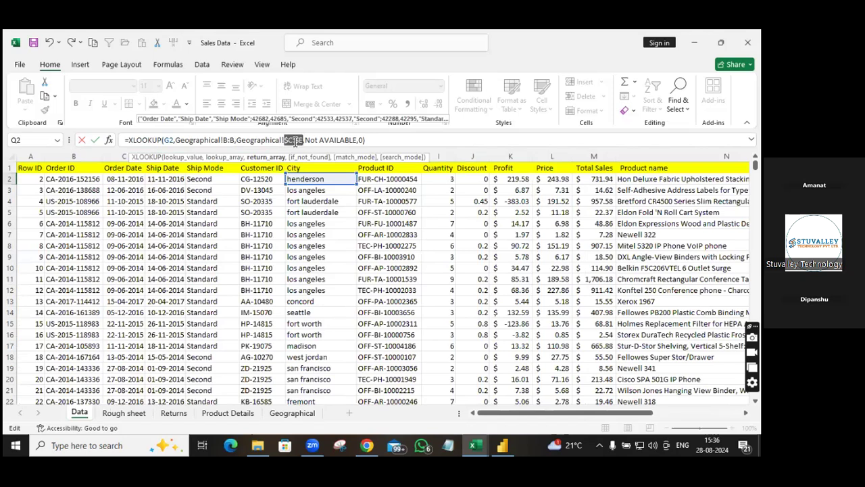
pyautogui.press('Return')
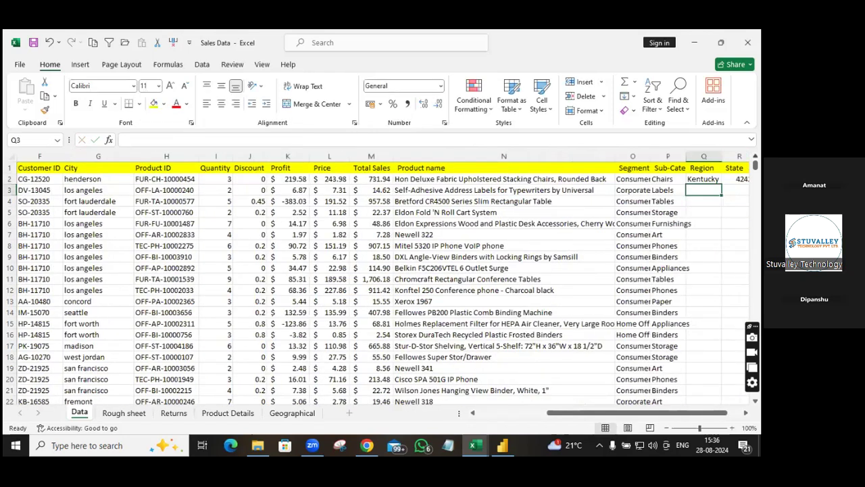
# - Delete the State column R beside the Region column on the Data sheet
pyautogui.press('Right')
pyautogui.press('Right')
pyautogui.press('Right')
pyautogui.press('Right')
pyautogui.press('Right')
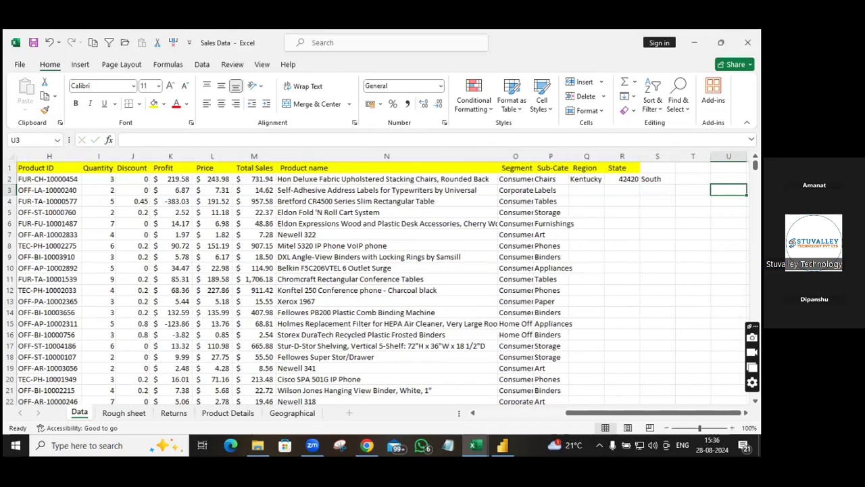
pyautogui.click(552, 167)
pyautogui.click(557, 156)
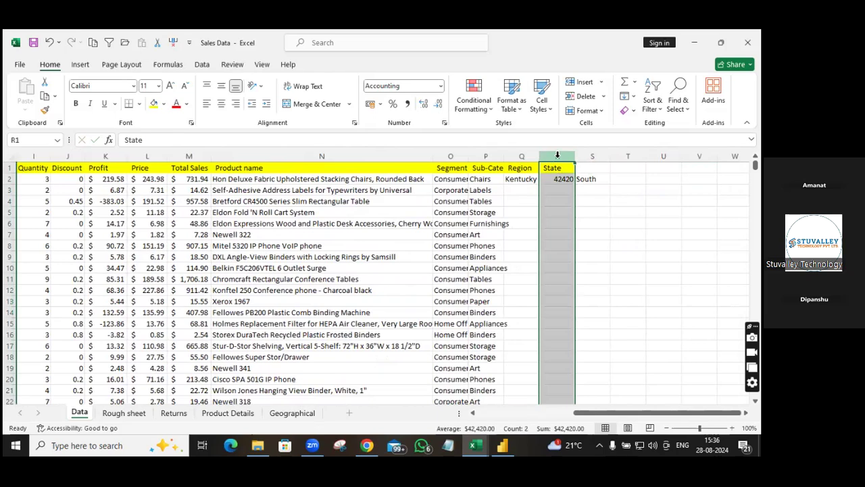
pyautogui.hotkey('ctrl', '-')
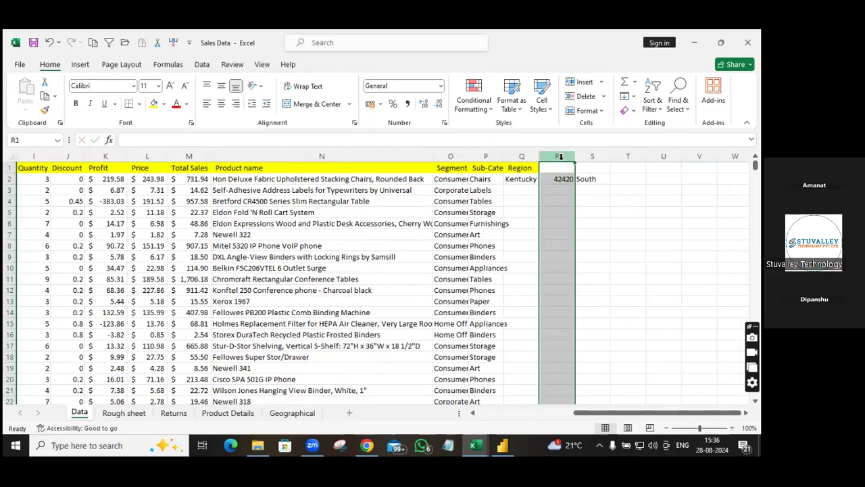
# - Try to clear the spilled XLOOKUP value in cell R2 on its own
pyautogui.click(560, 179)
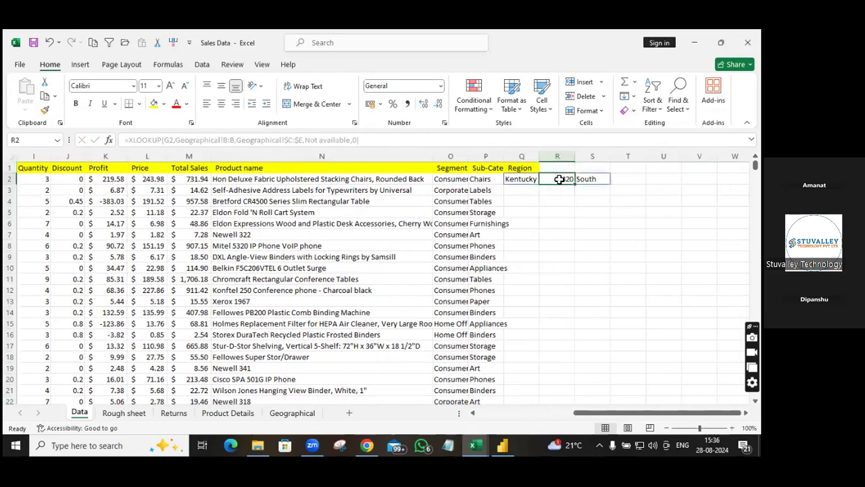
pyautogui.moveTo(560, 179); pyautogui.dragTo(563, 163)
pyautogui.click(565, 156)
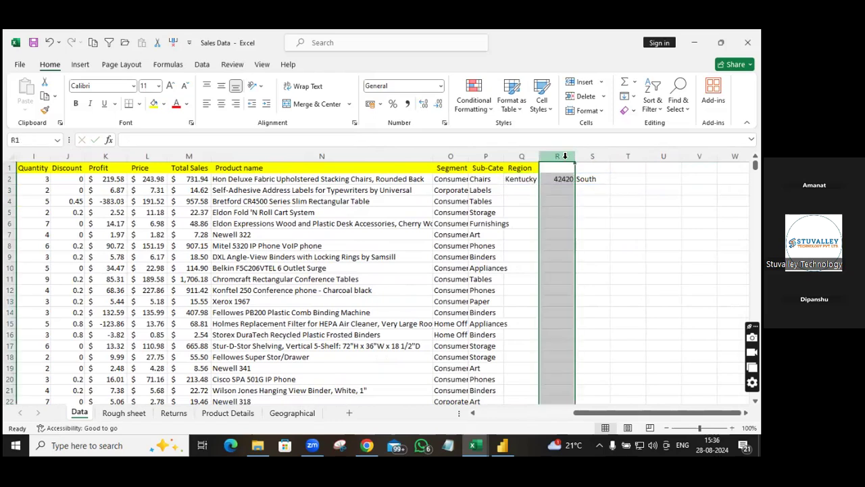
pyautogui.click(562, 178)
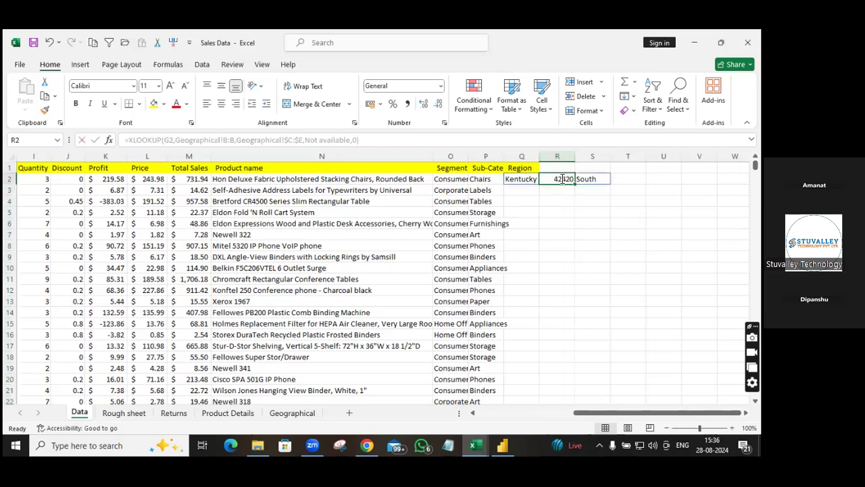
pyautogui.press('BackSpace')
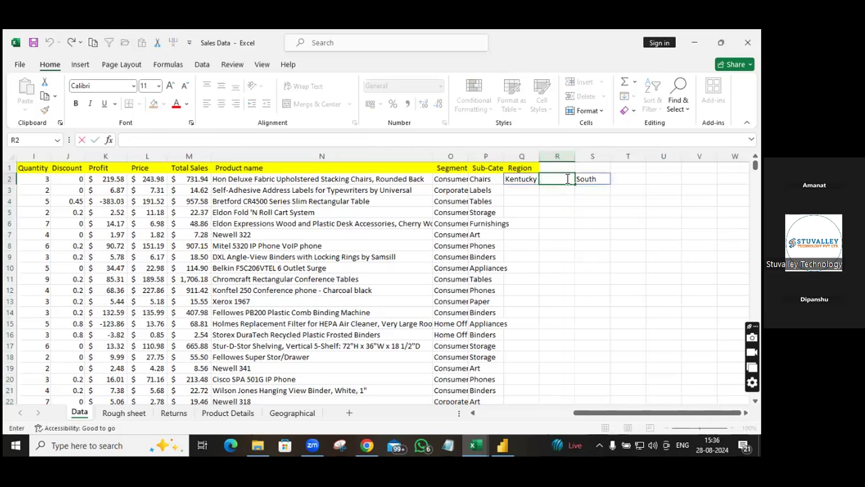
pyautogui.click(568, 179)
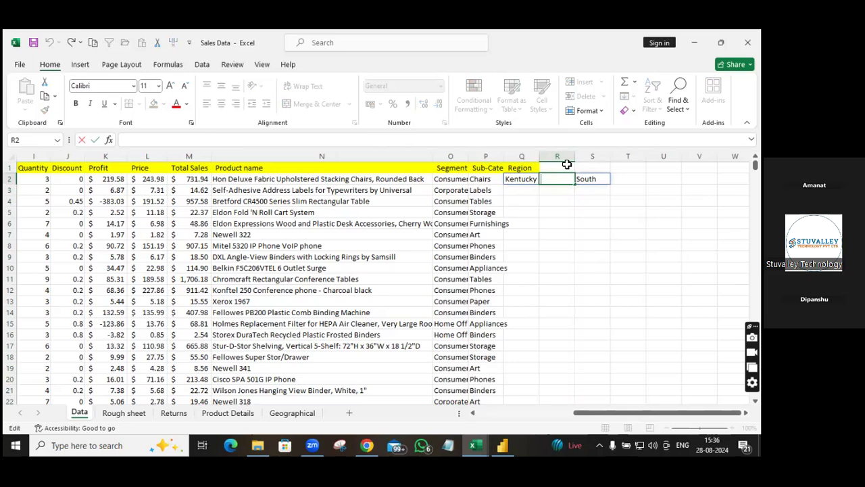
pyautogui.click(577, 222)
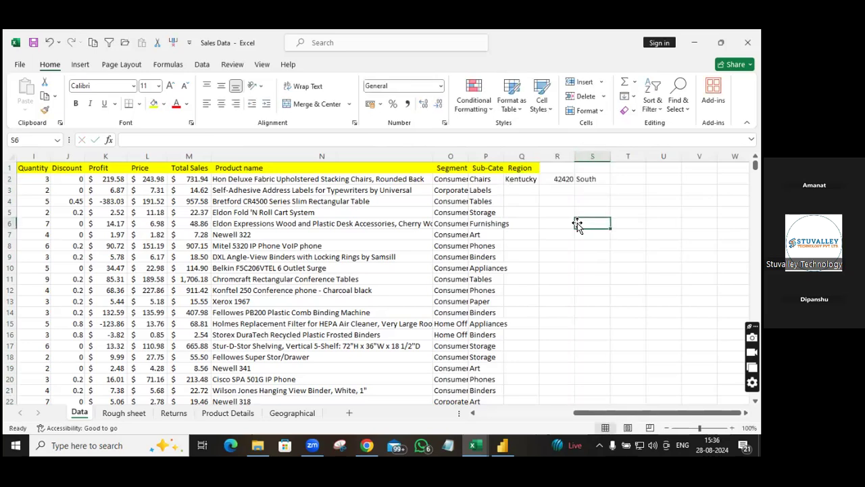
# - Select cell Q2, which holds the XLOOKUP formula under Region
pyautogui.click(564, 156)
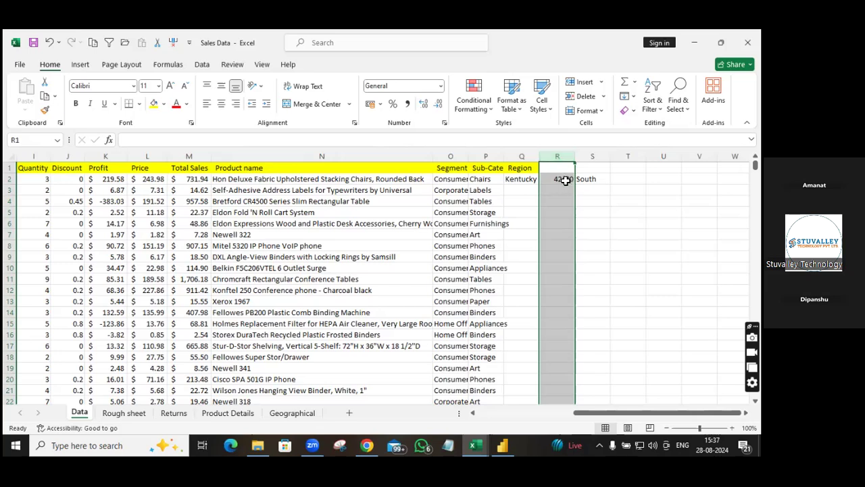
pyautogui.click(520, 179)
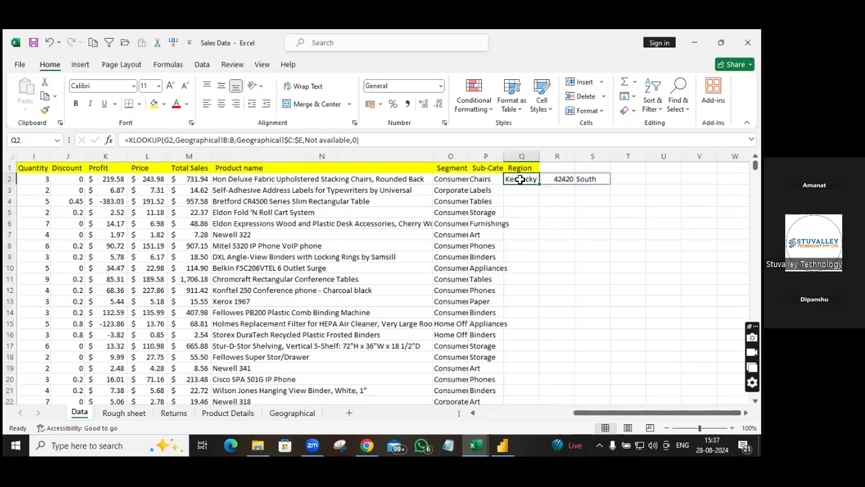